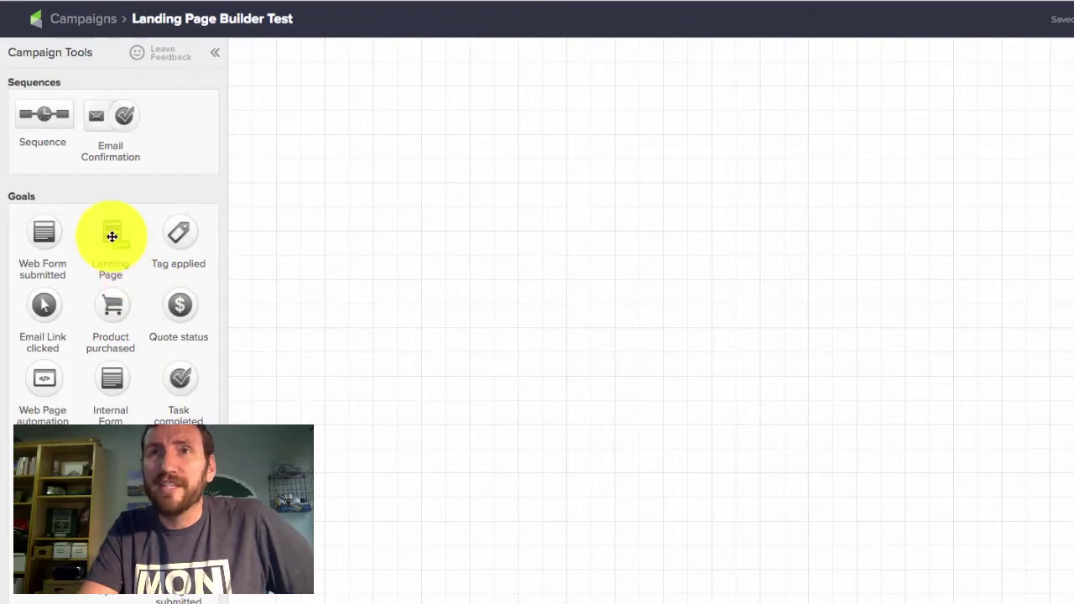
Step: Place one Landing Page goal on the canvas, remove the extra submitted element, and open its template gallery
left_click_drag(112, 236, 562, 419)
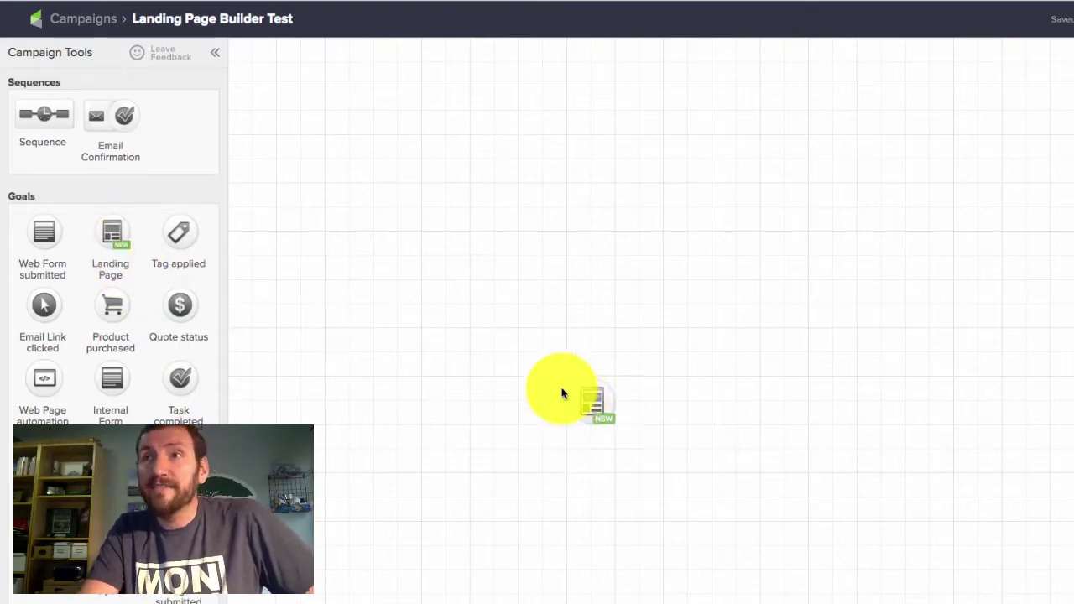
left_click_drag(552, 377, 391, 277)
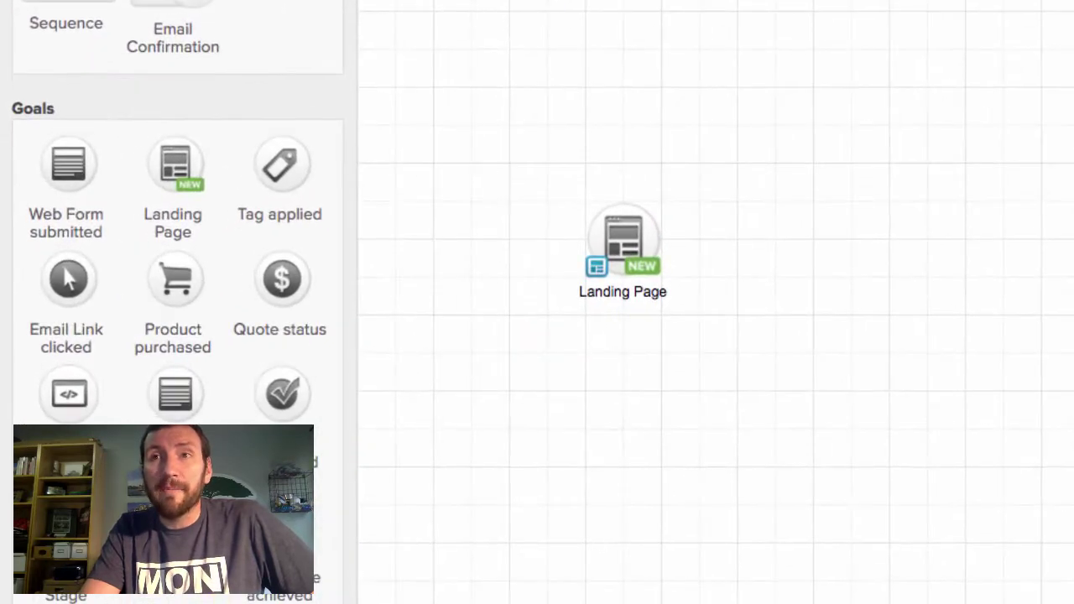
left_click_drag(485, 573, 617, 353)
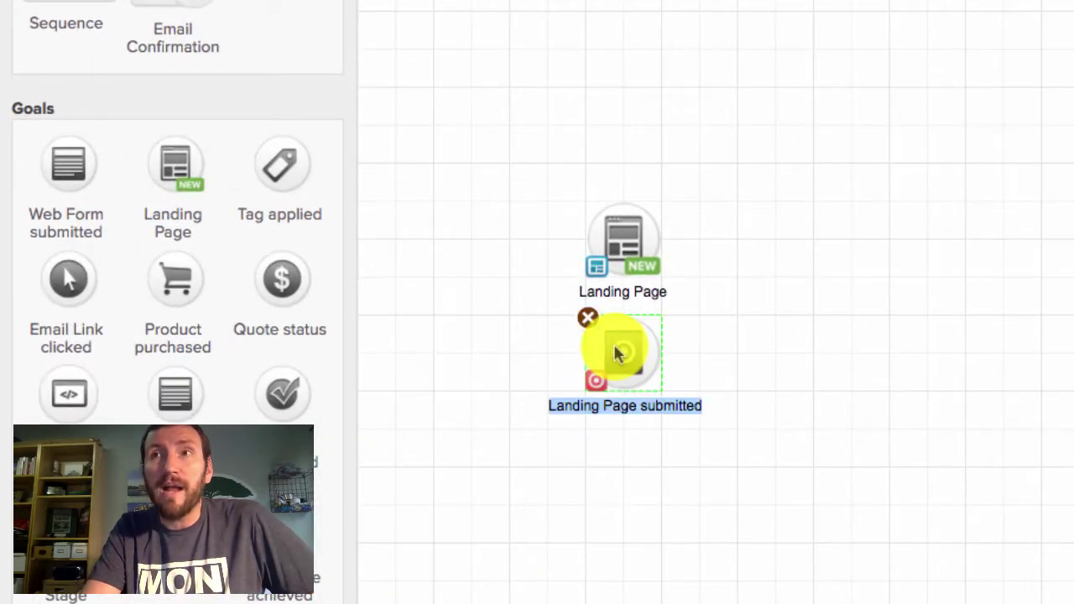
left_click(590, 322)
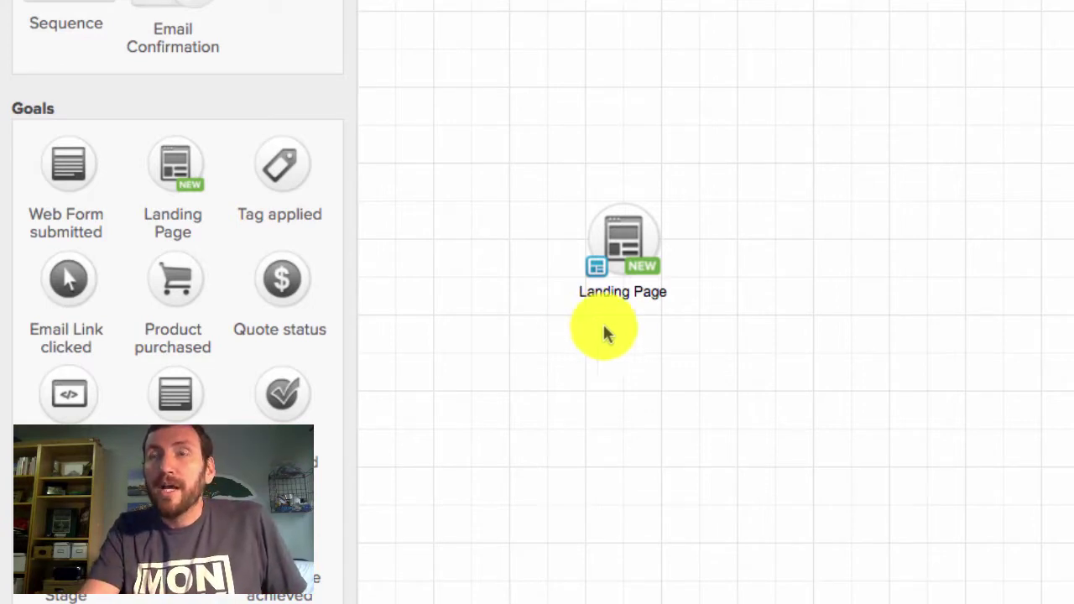
double_click(621, 242)
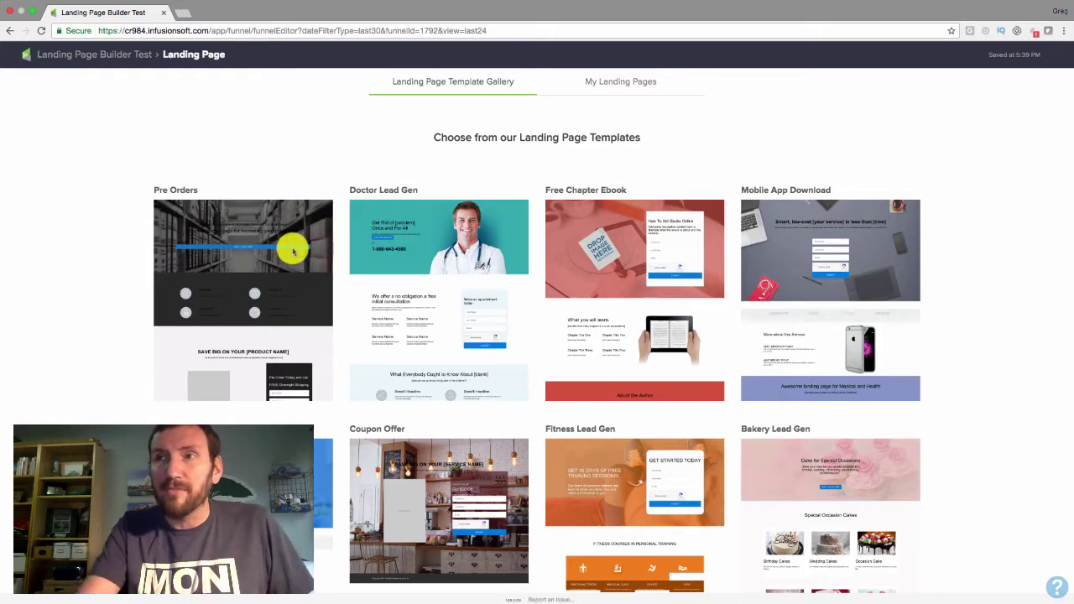
Step: Browse the template gallery and pick the Webinar Registration template
scroll(930, 295, "down", 1)
scroll(930, 295, "down", 1)
scroll(930, 298, "down", 1)
scroll(930, 298, "down", 2)
scroll(930, 298, "down", 1)
scroll(930, 298, "down", 1)
scroll(930, 298, "down", 2)
scroll(930, 298, "down", 1)
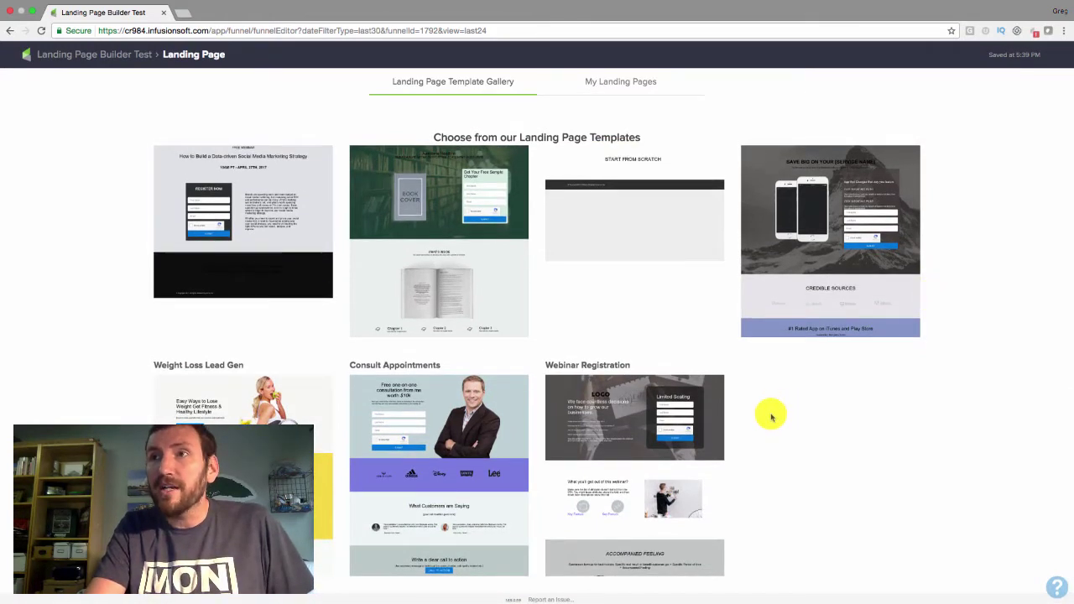
scroll(773, 416, "up", 2)
scroll(769, 412, "up", 1)
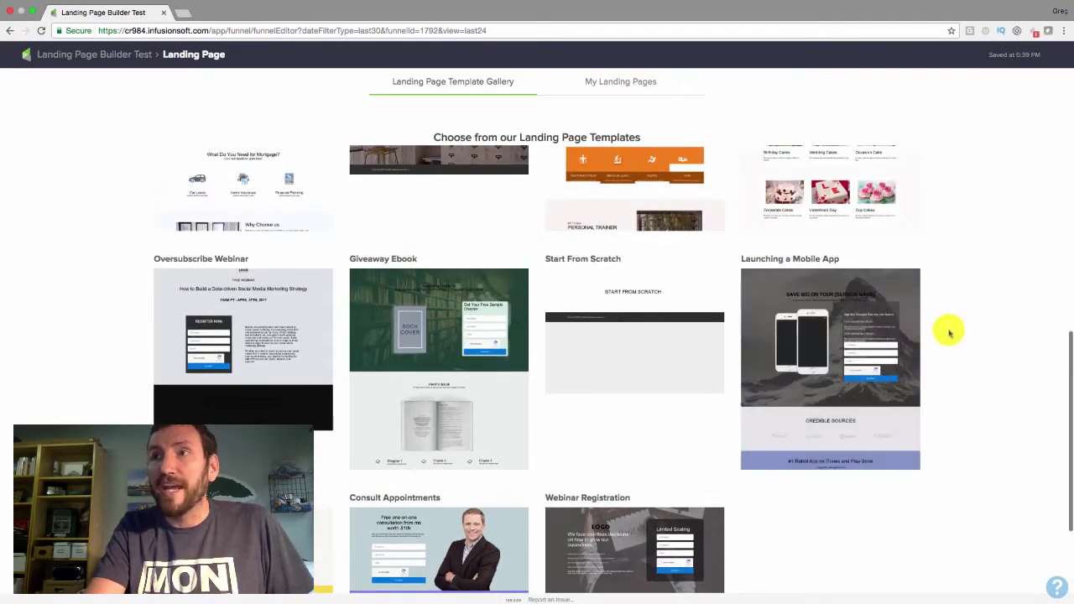
mouse_move(635, 218)
scroll(623, 331, "up", 2)
scroll(622, 332, "up", 2)
scroll(623, 332, "up", 1)
scroll(623, 331, "down", 4)
scroll(623, 331, "down", 3)
scroll(623, 332, "down", 1)
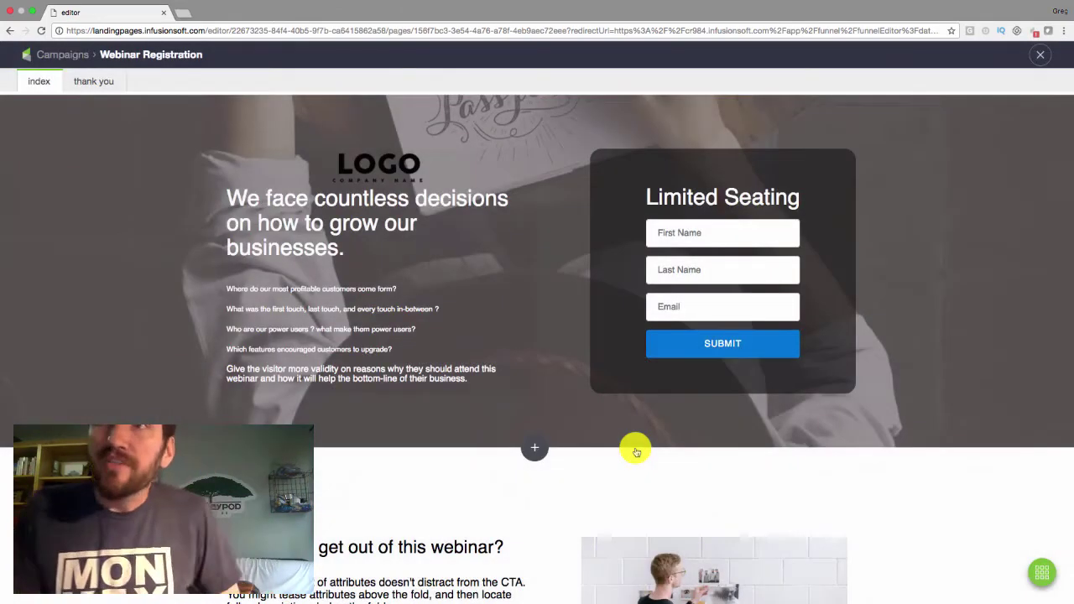
Step: Replace the placeholder LOGO image with the uploaded green tree Monkeypod logo file
left_click(387, 165)
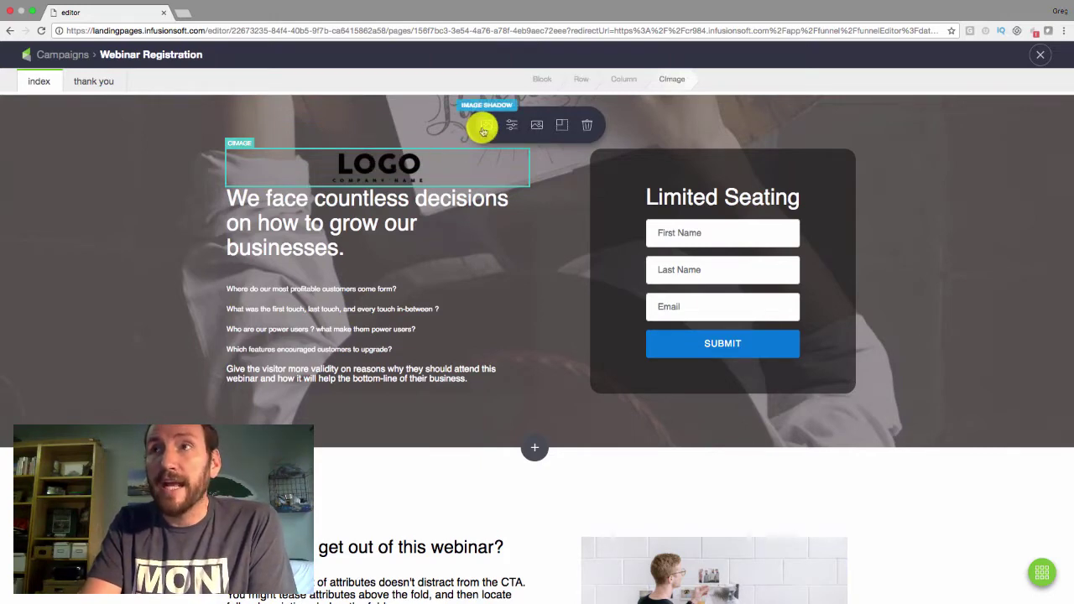
left_click(536, 127)
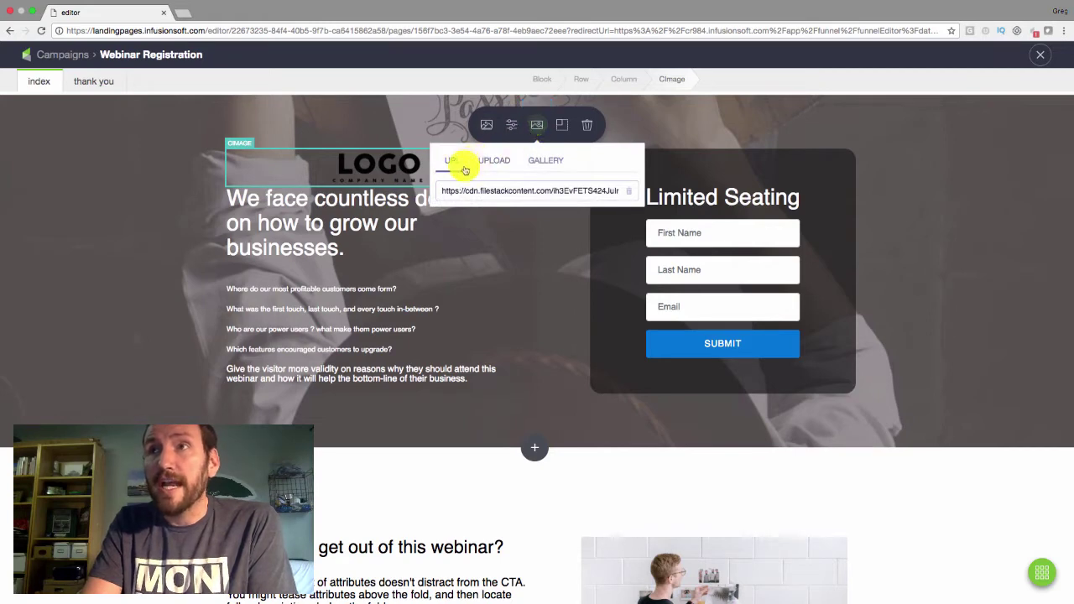
left_click(464, 190)
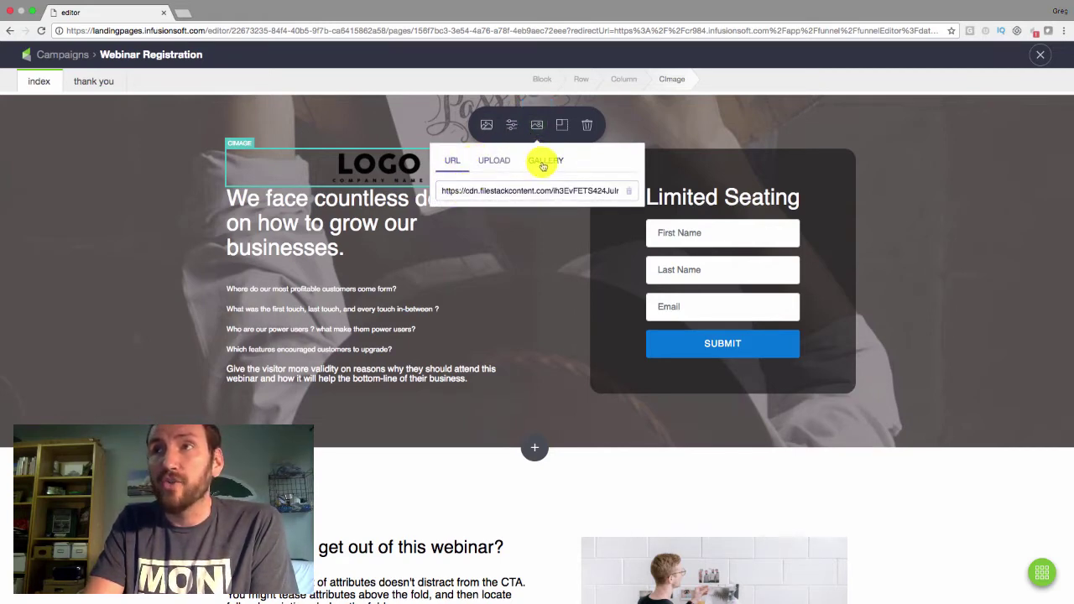
left_click(502, 162)
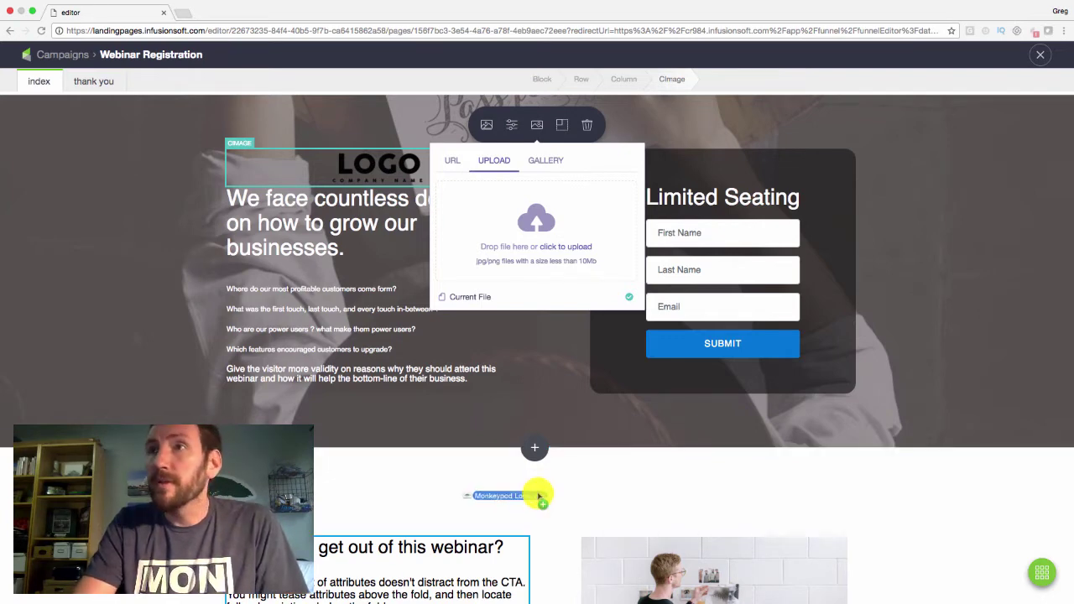
mouse_move(535, 486)
left_mouse_down()
mouse_move(533, 300)
mouse_move(560, 233)
left_mouse_up()
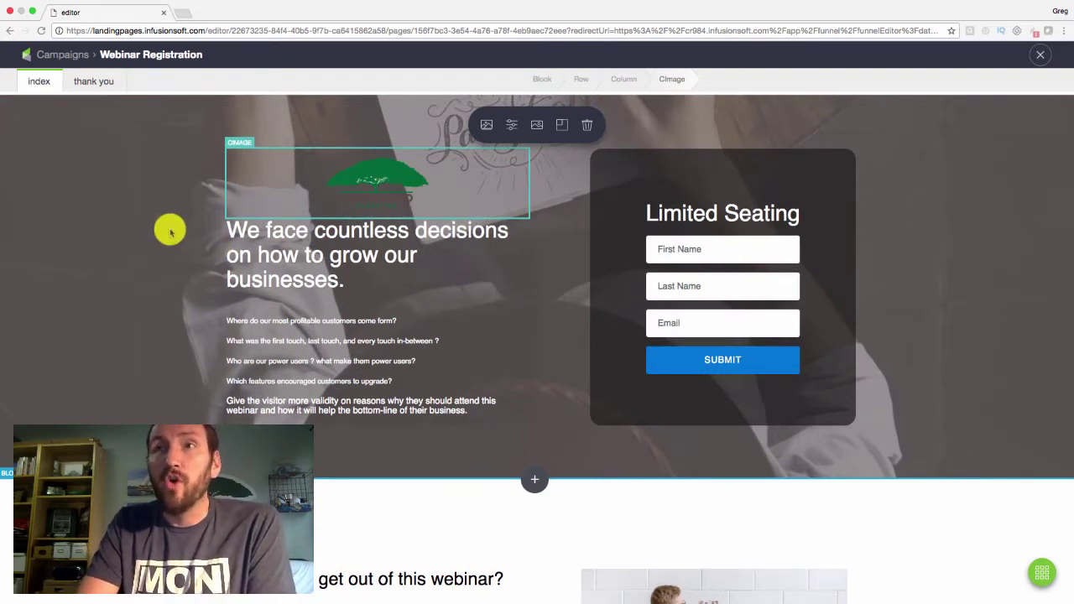
Step: Set the top section's background to a gallery stock photo of a desk with laptops and paperwork
left_click(157, 196)
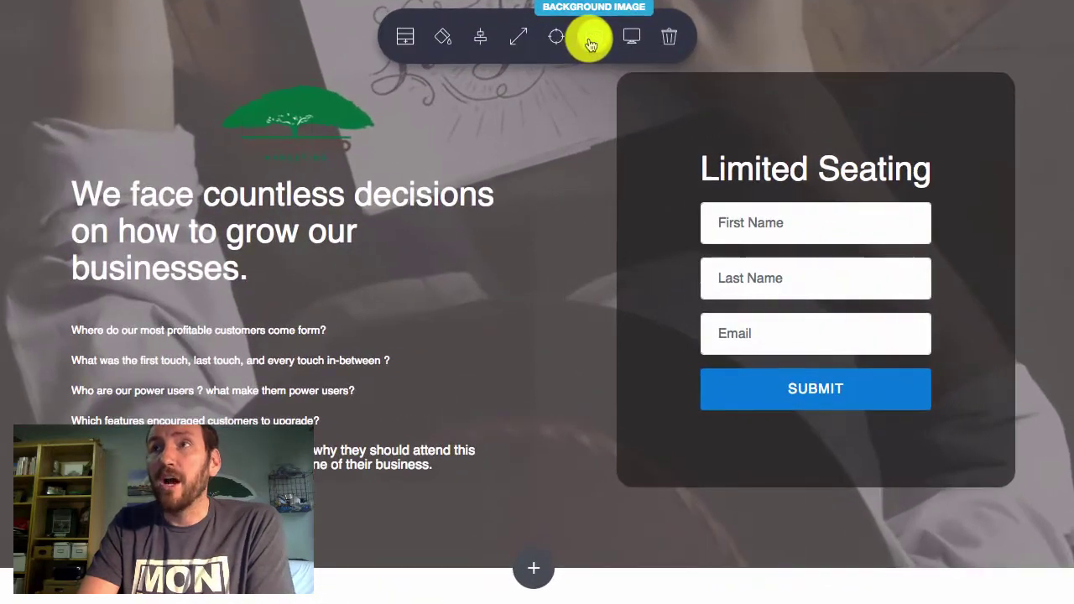
left_click(574, 127)
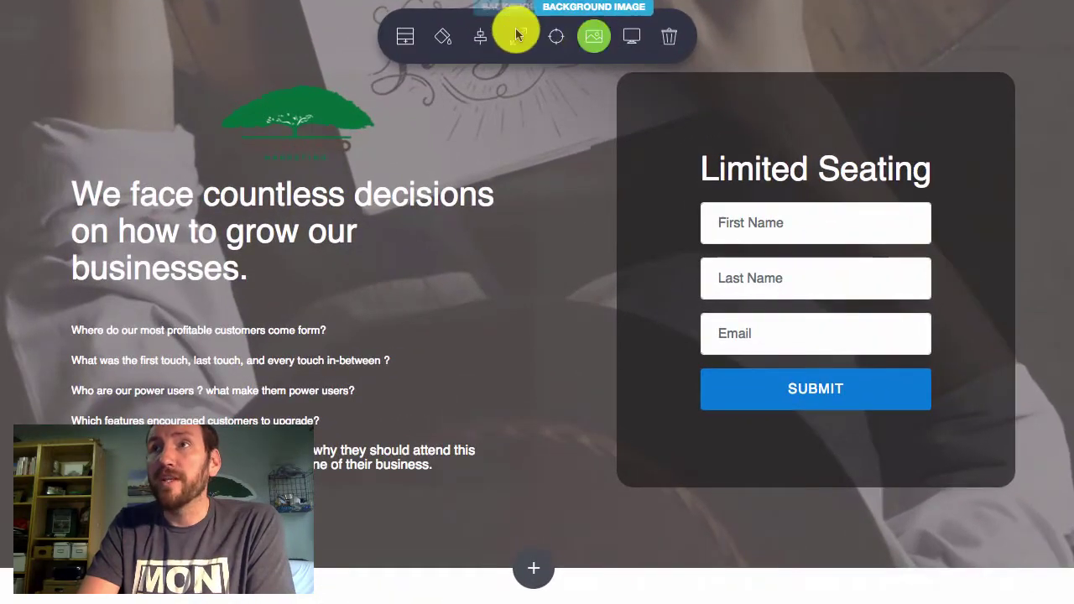
left_click(415, 39)
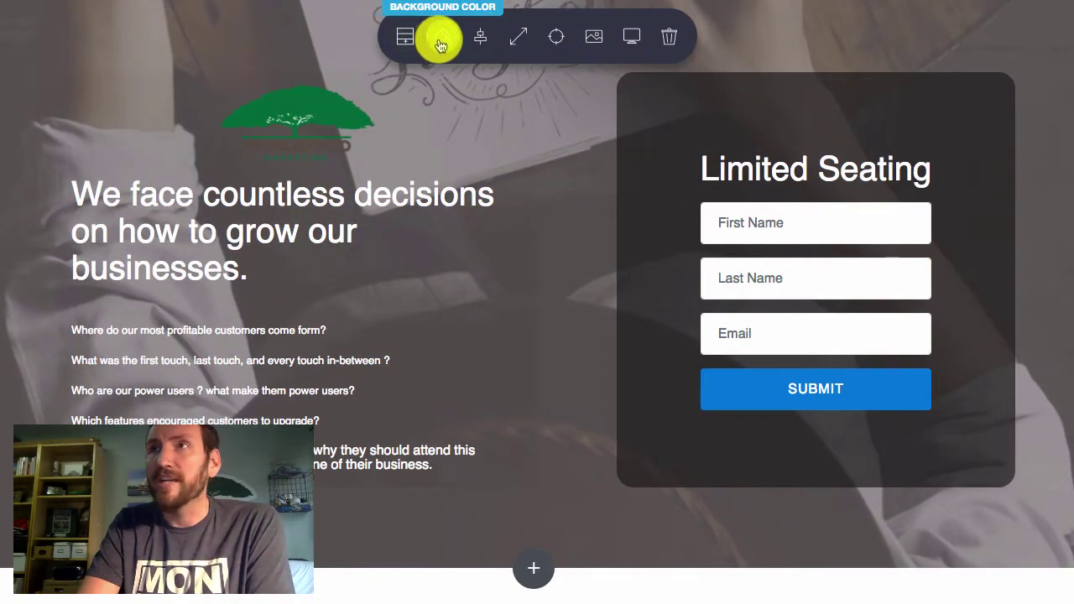
left_click(441, 40)
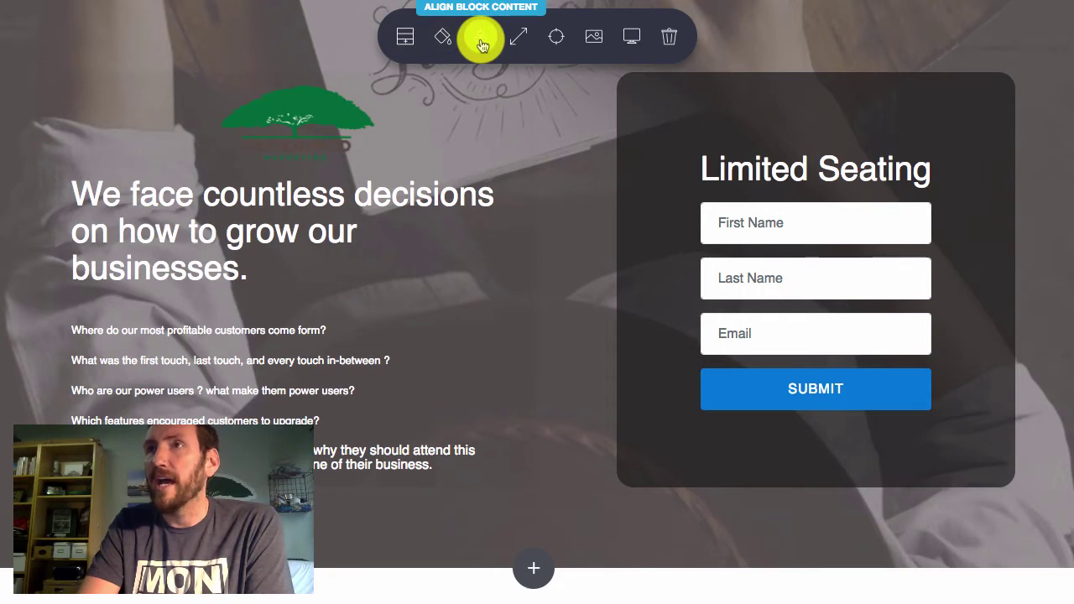
left_click(517, 38)
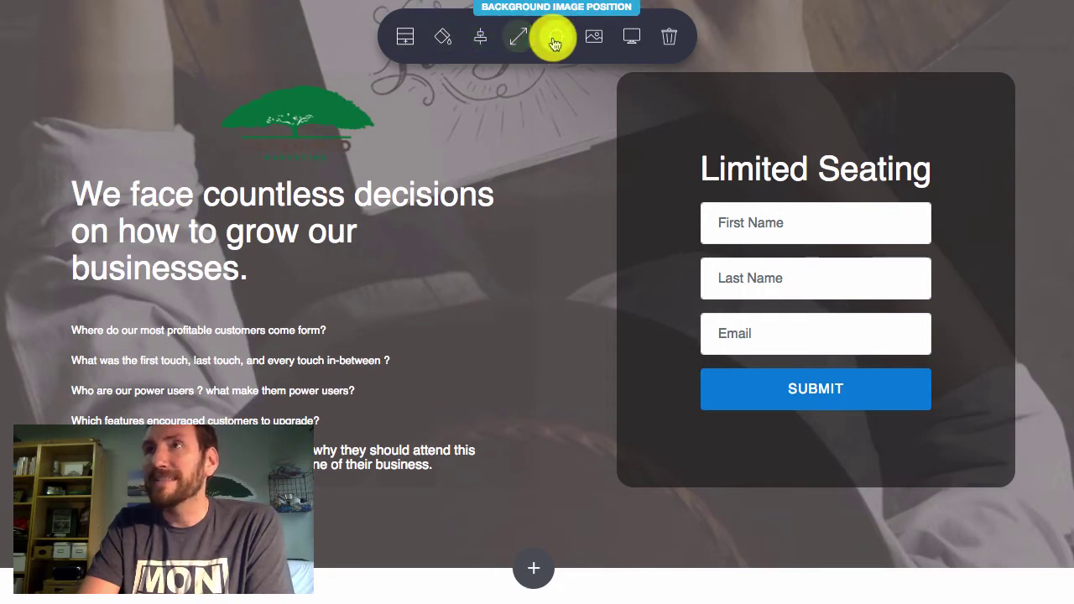
left_click(593, 37)
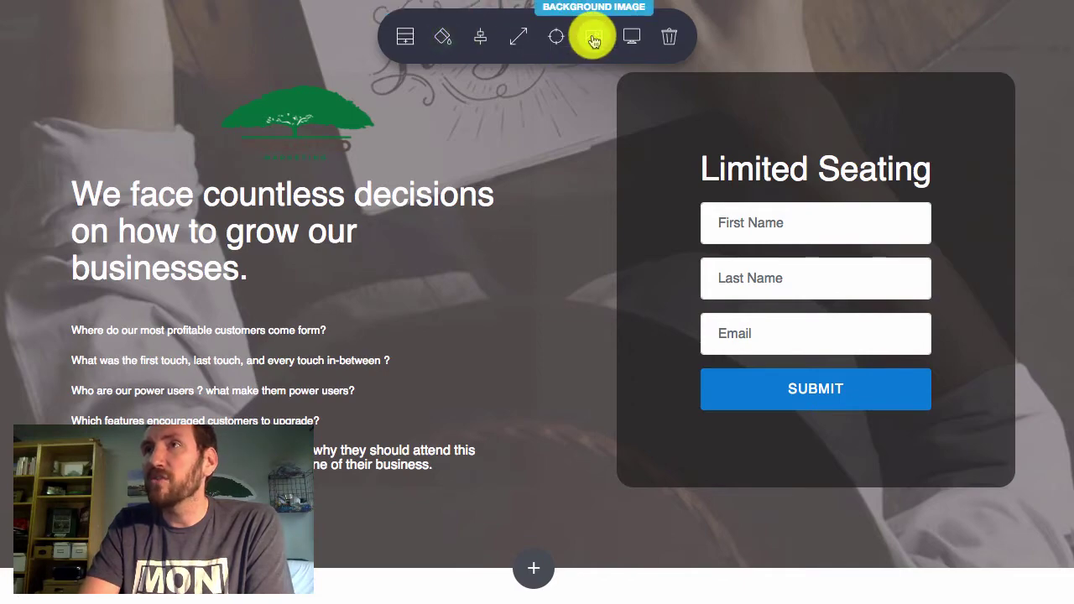
left_click(593, 37)
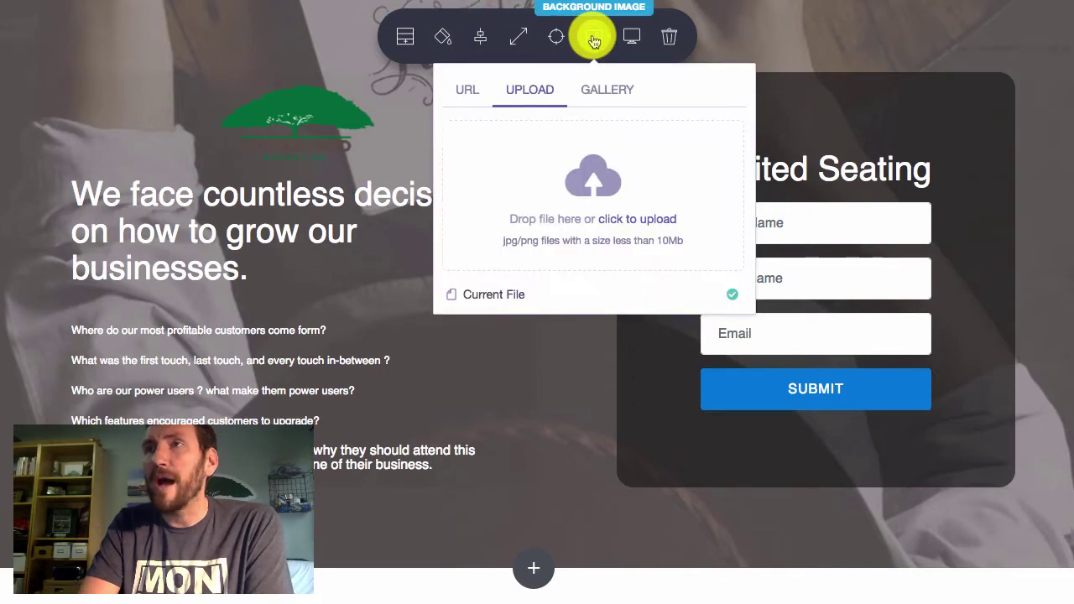
left_click(598, 92)
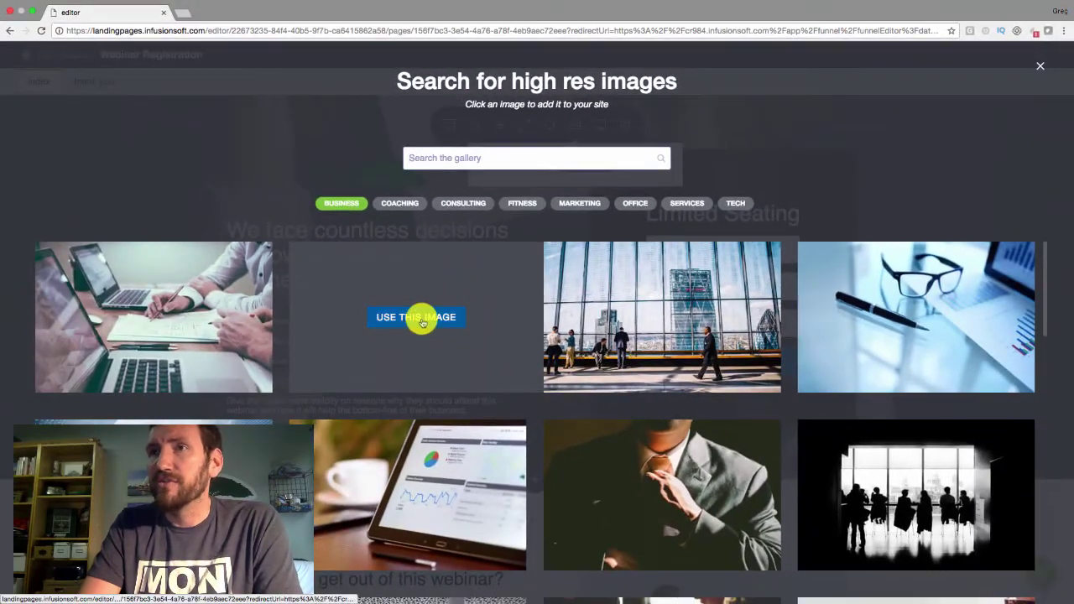
left_click(420, 316)
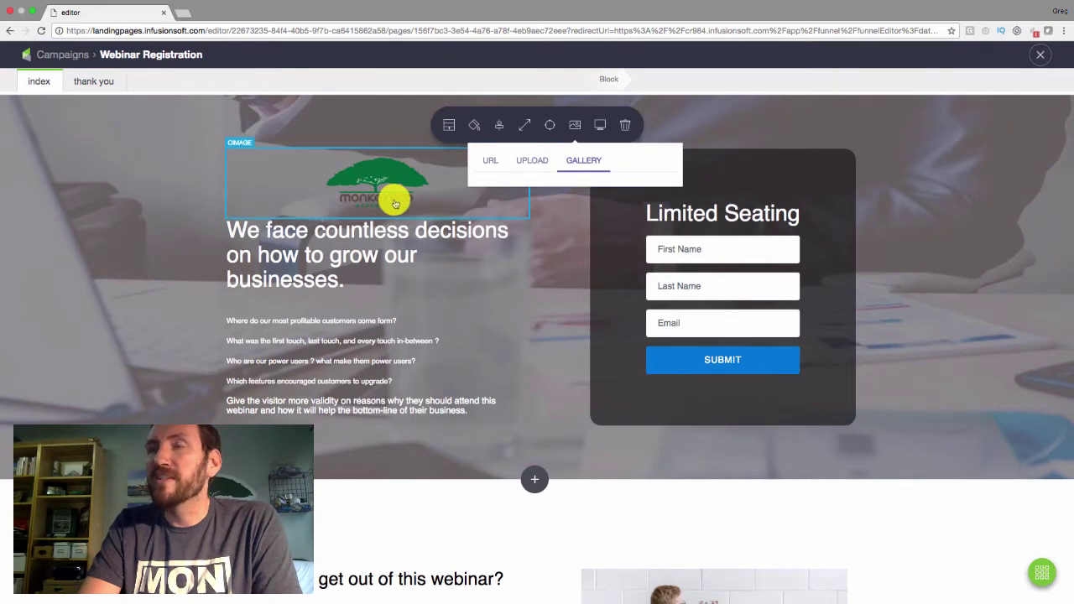
left_click(927, 300)
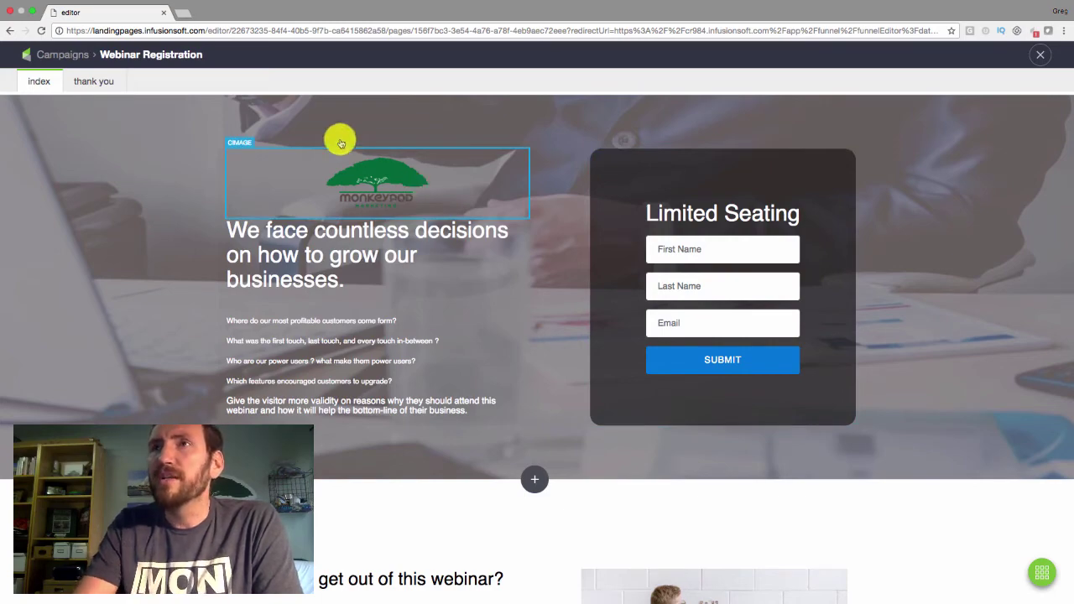
Step: Tint the top section's overlay light grey #C7C5C5 and adjust its opacity
left_click(244, 129)
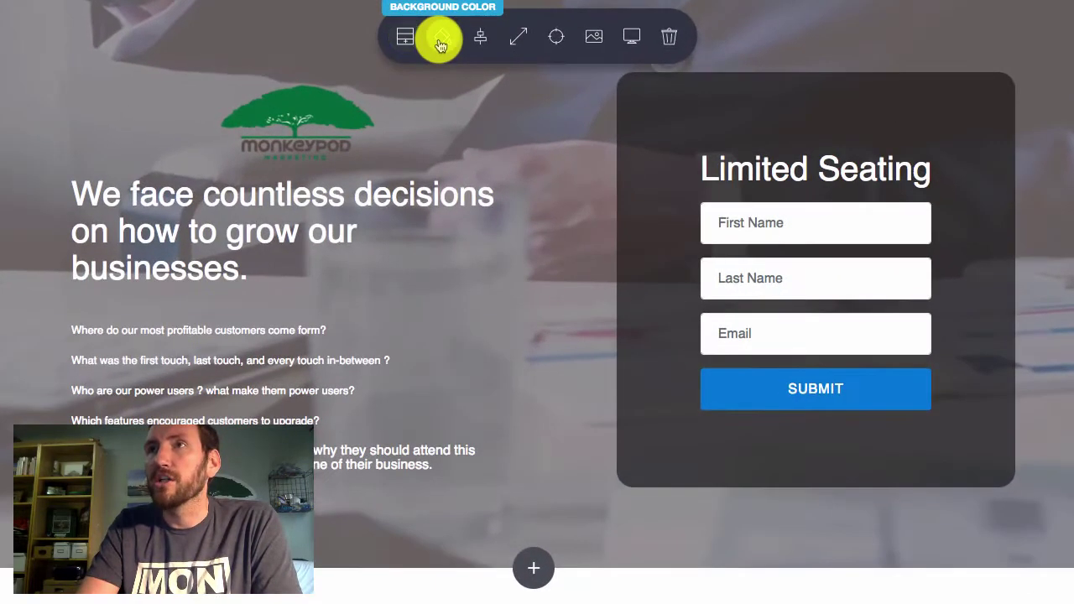
left_click(441, 44)
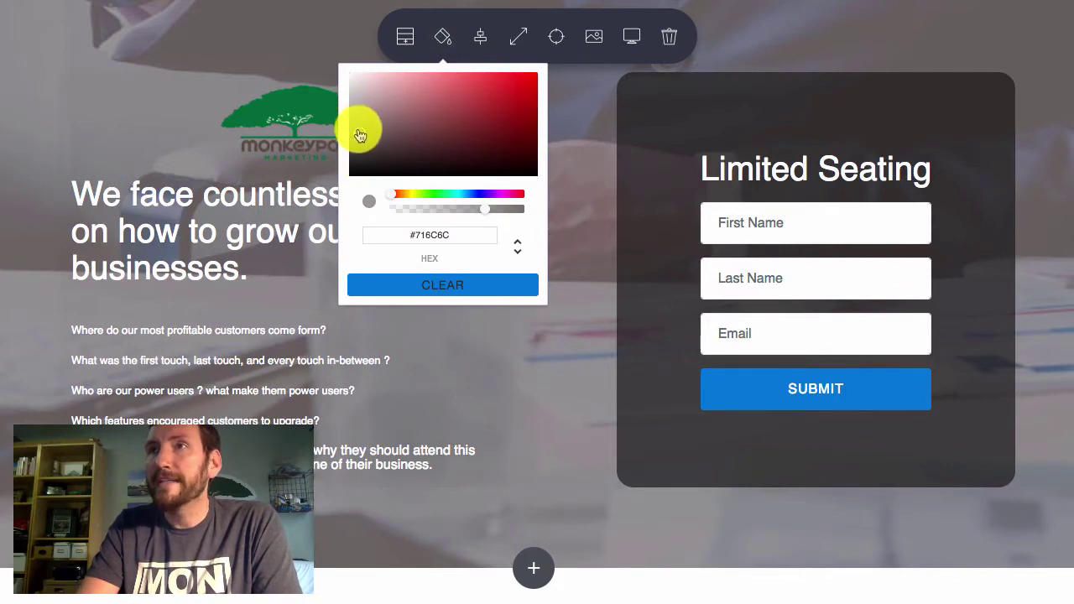
left_click_drag(361, 136, 353, 98)
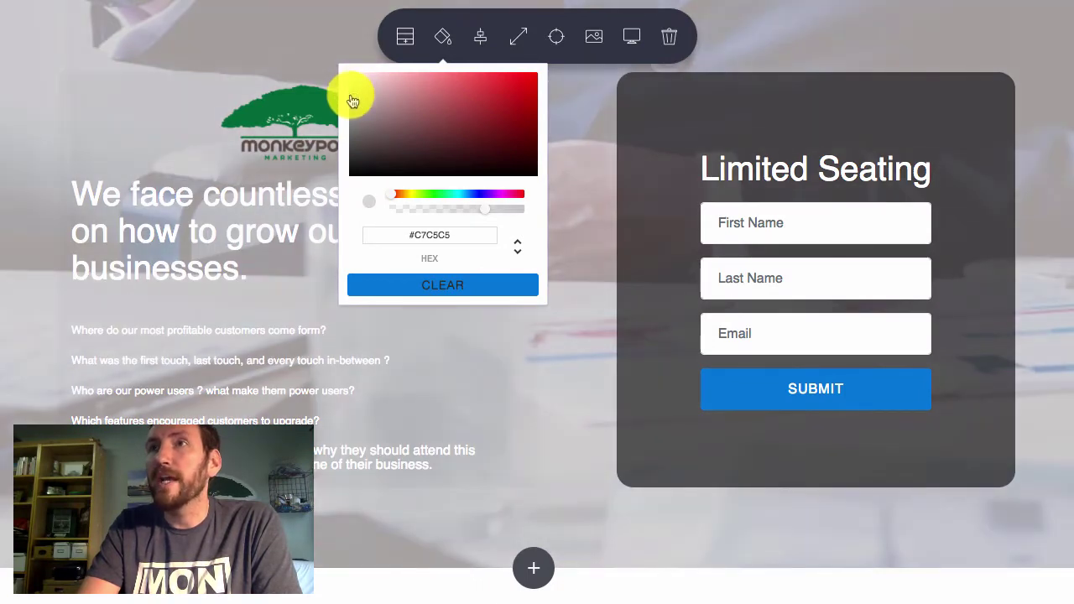
left_click(440, 209)
left_click(499, 213)
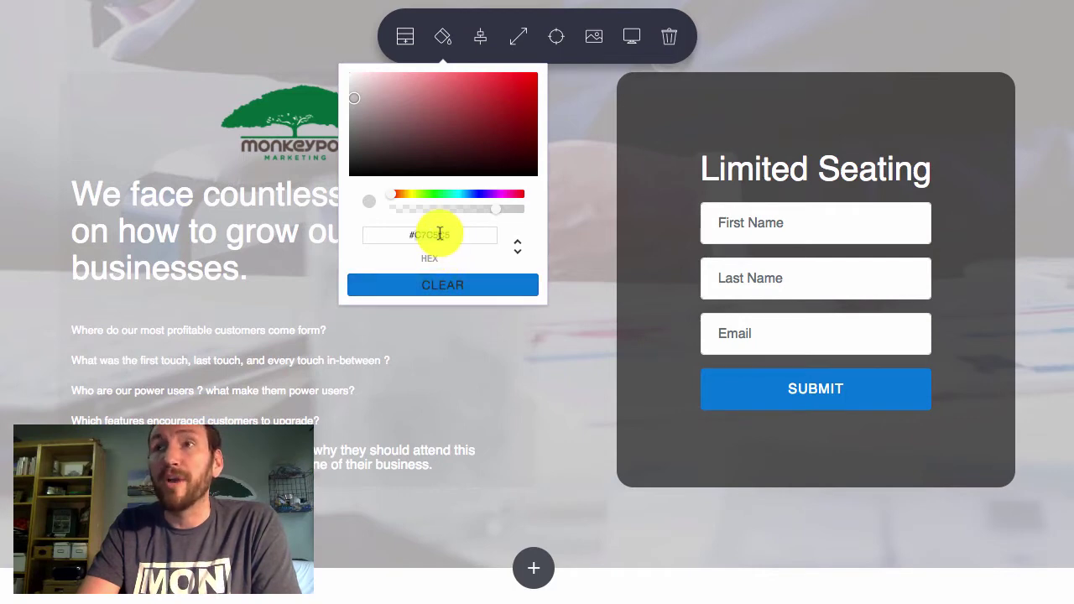
Step: Replace the headline text with 'Change the title or call to action here'
left_click(4, 139)
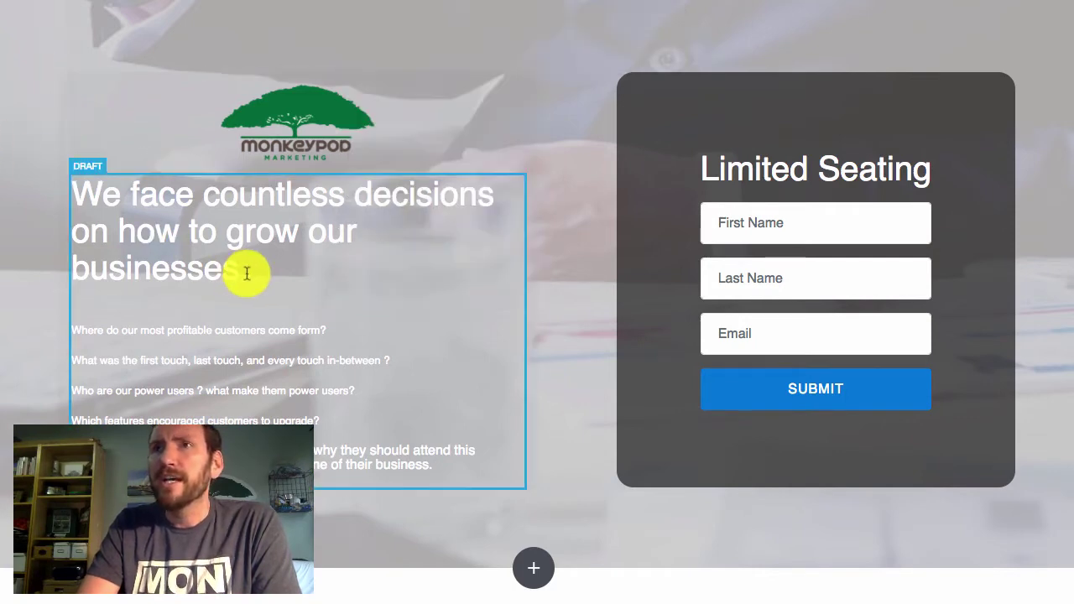
left_click(29, 161)
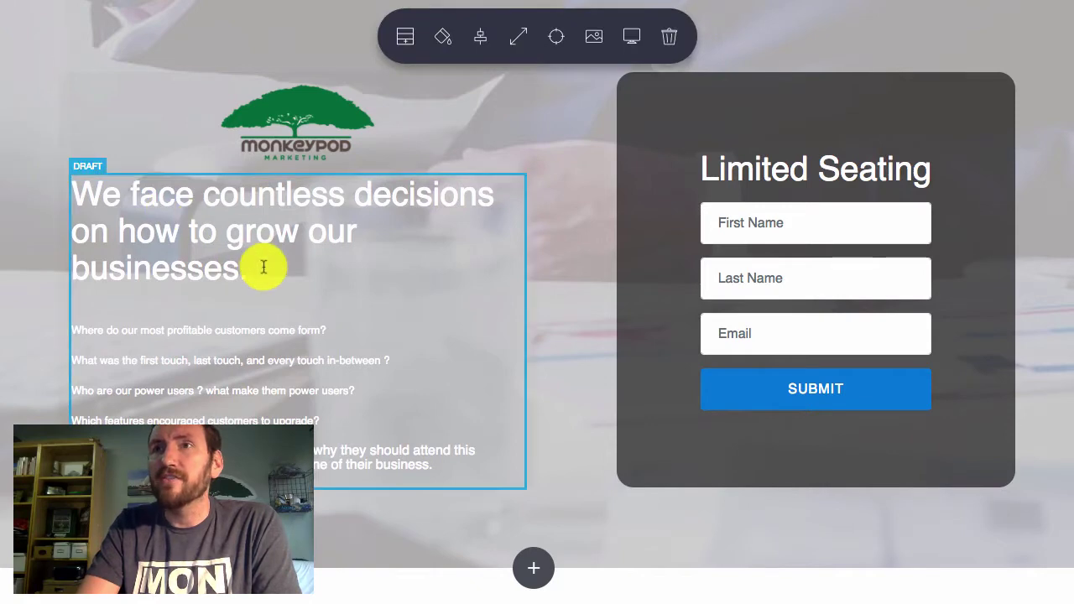
left_click(115, 211)
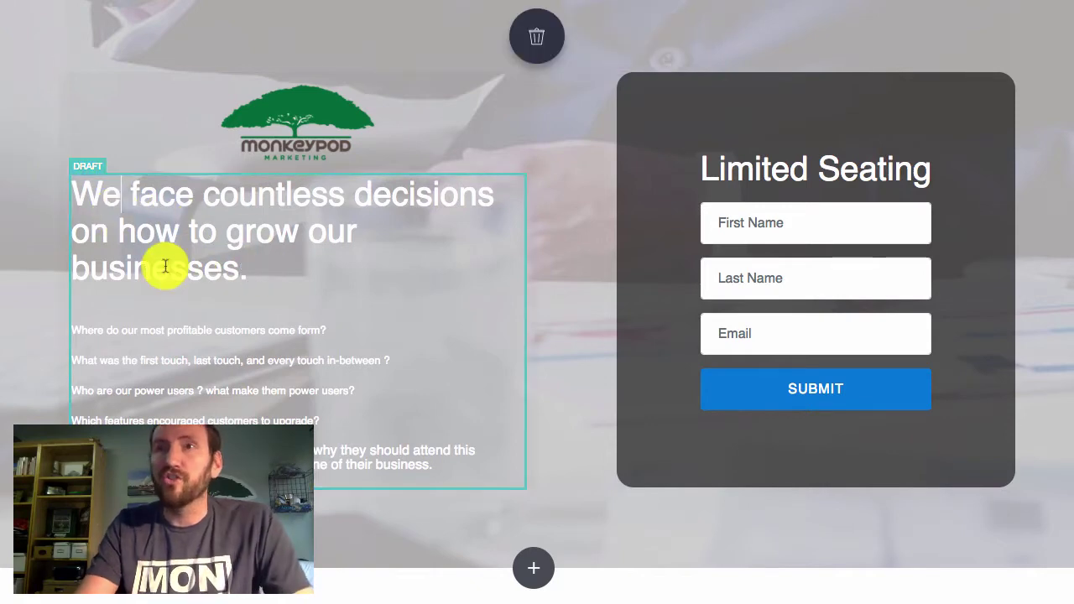
triple_click(115, 211)
type("C")
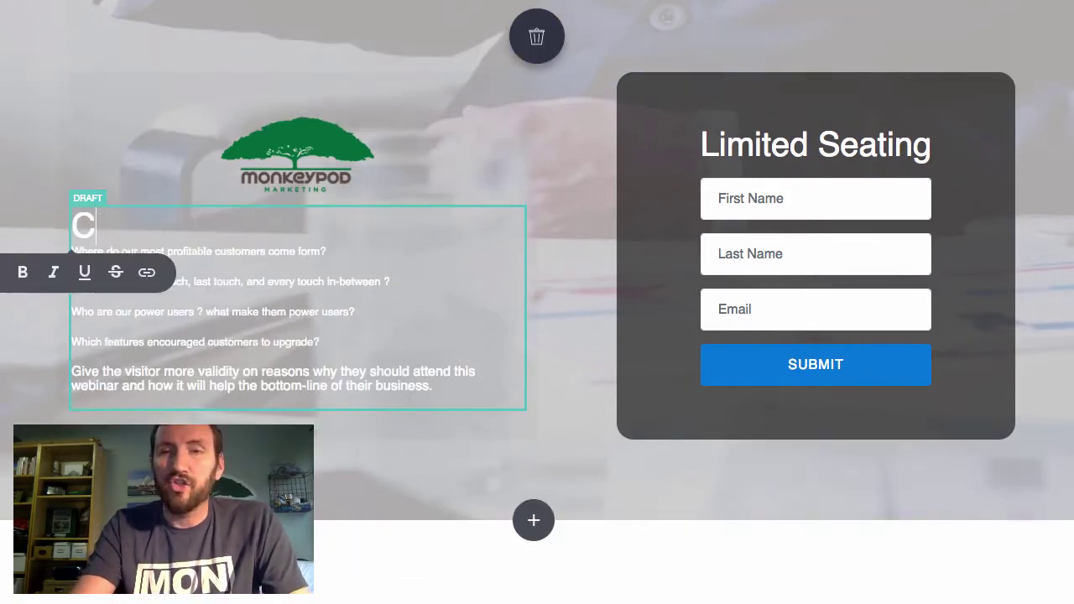
type("hange the title or")
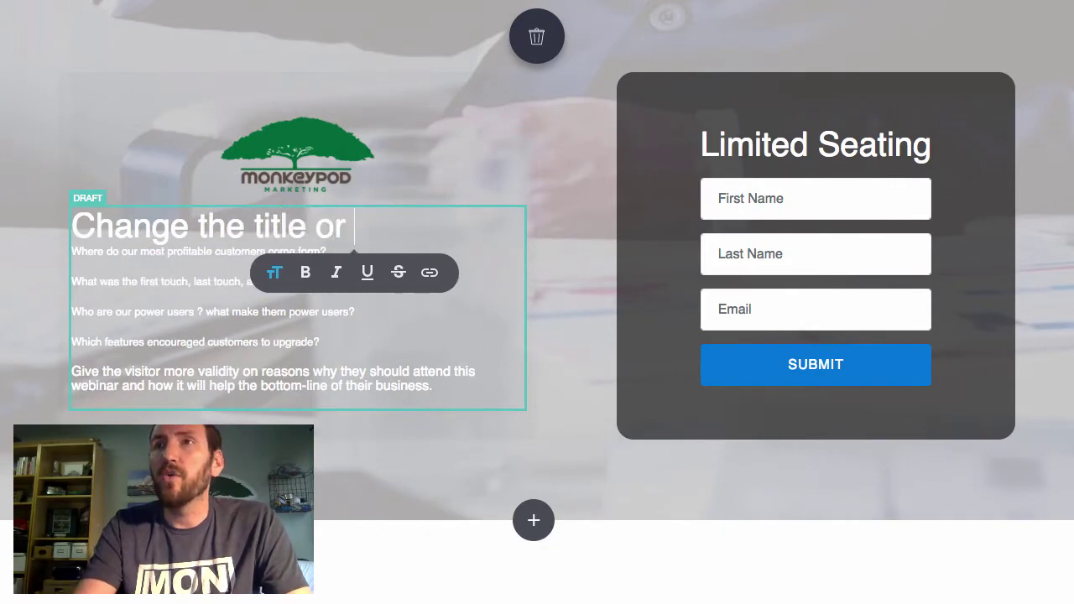
type(" call to action here")
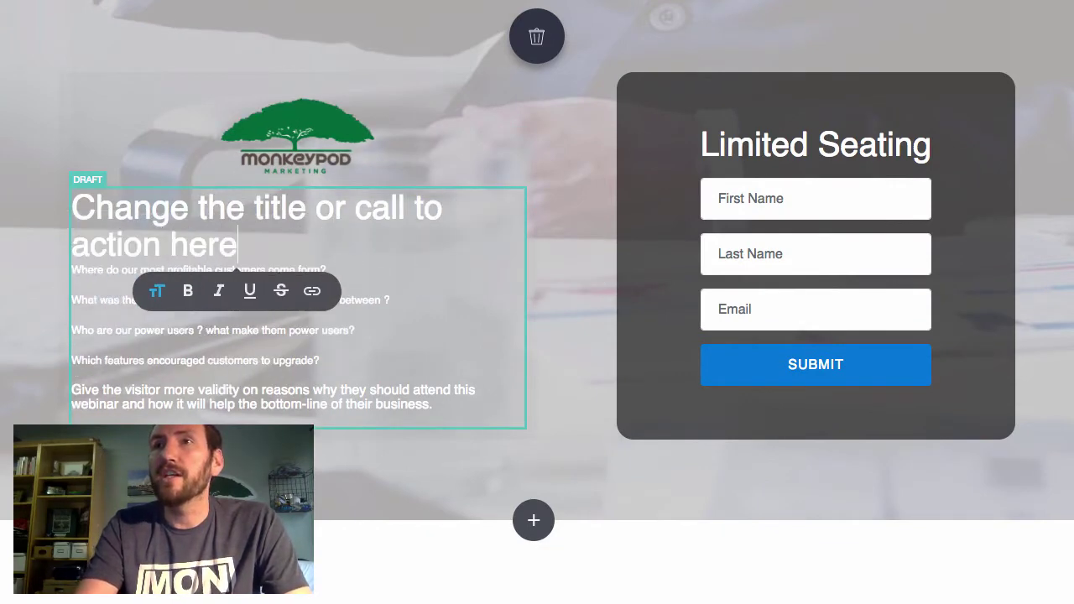
Step: Try Header 2 on the new headline, then keep it in Header 1 style
key("ctrl+a")
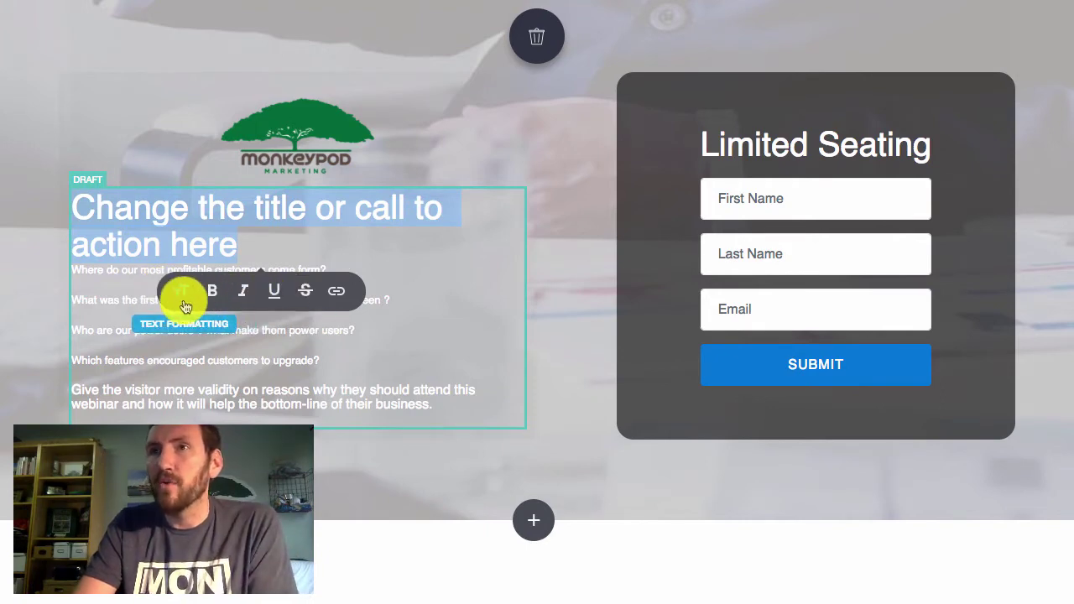
left_click(185, 302)
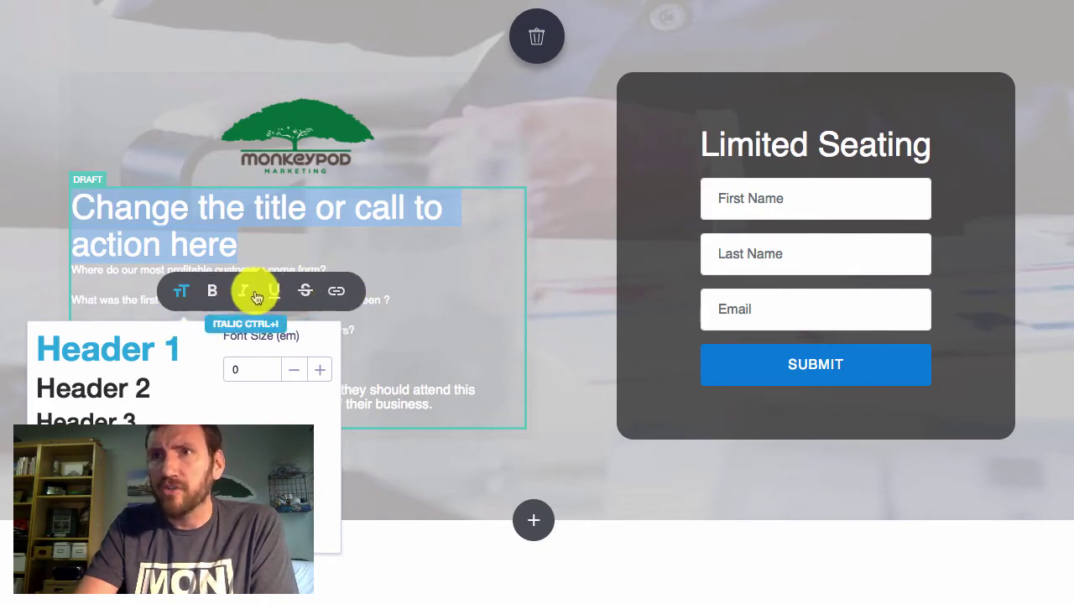
left_click(94, 395)
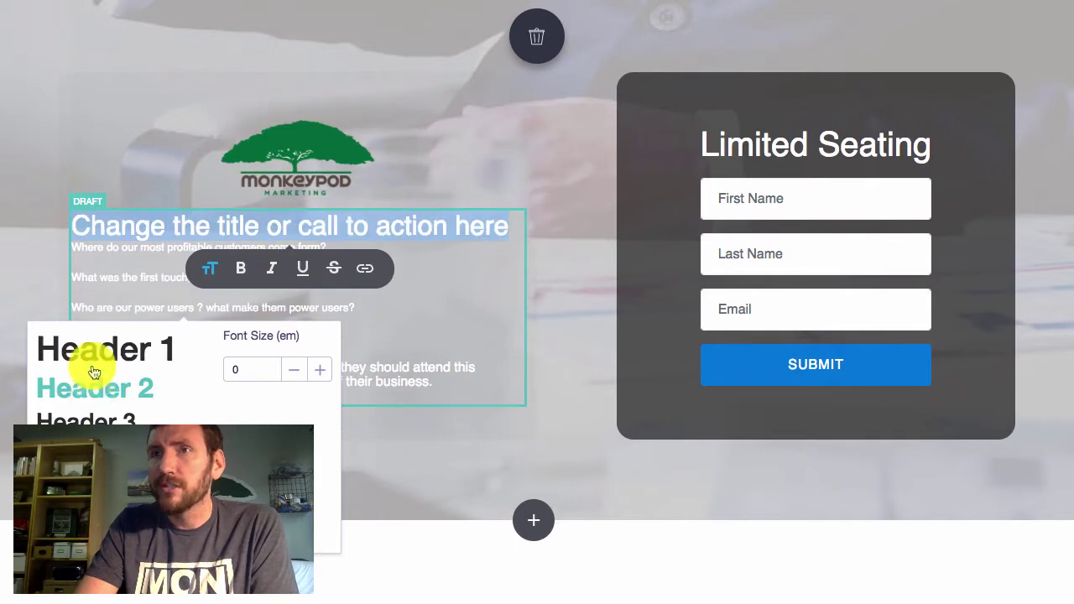
left_click(92, 356)
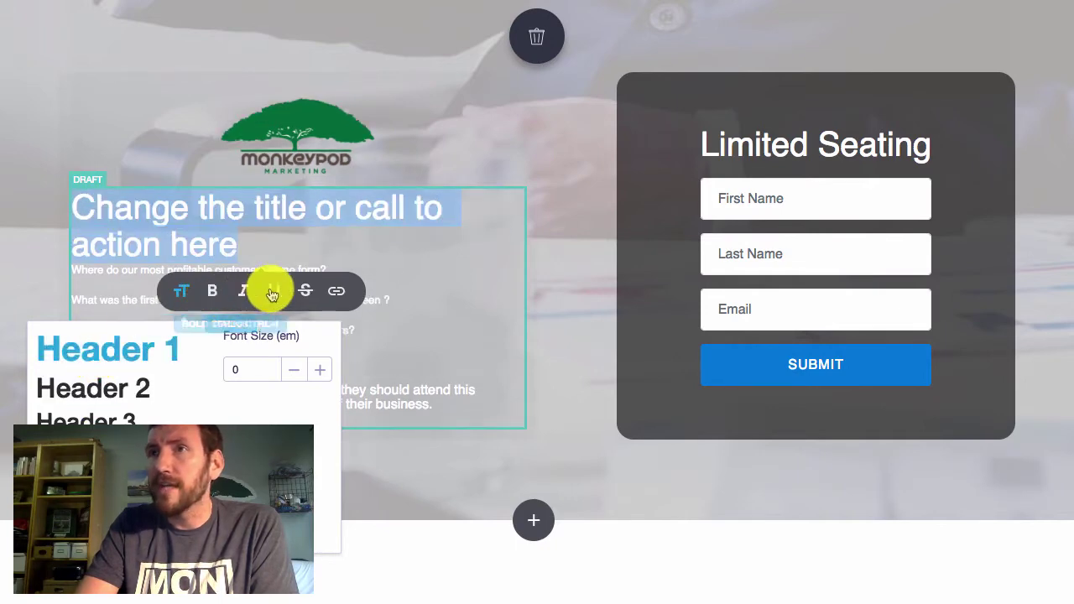
left_click(207, 230)
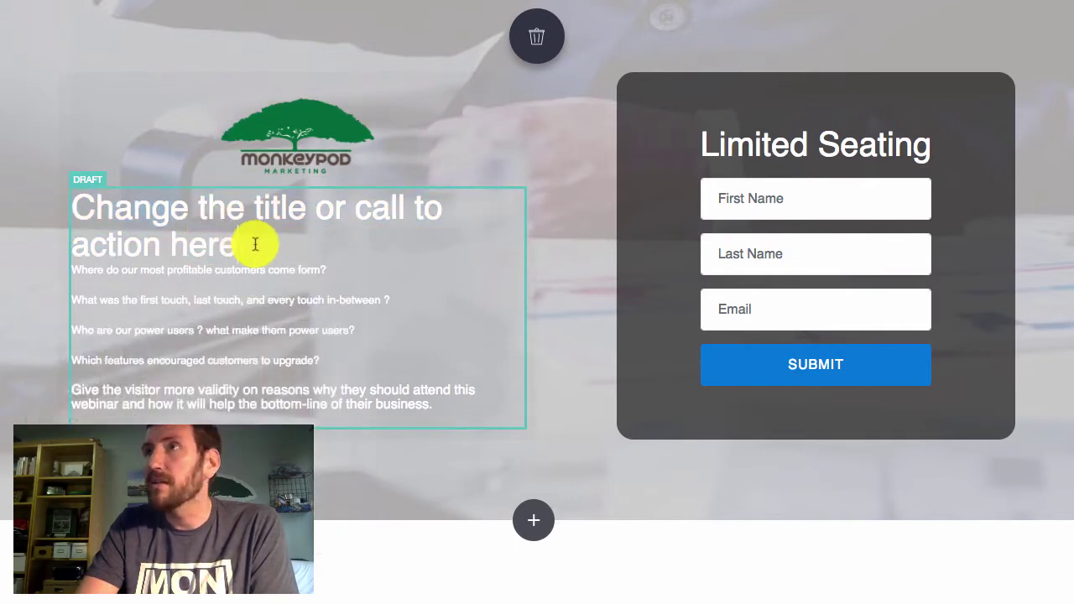
left_click(255, 245)
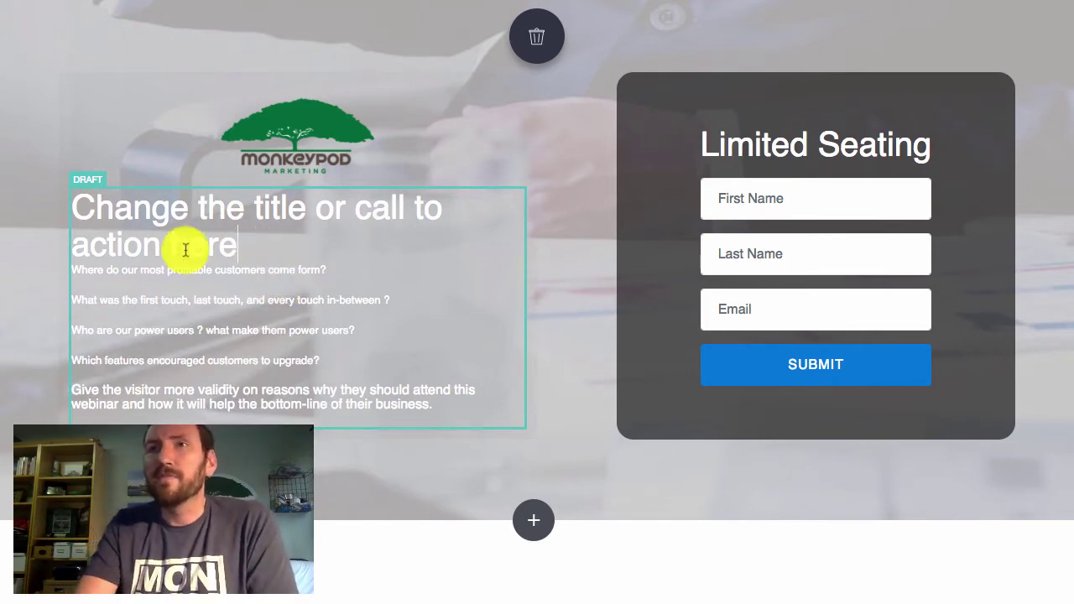
left_click(0, 220)
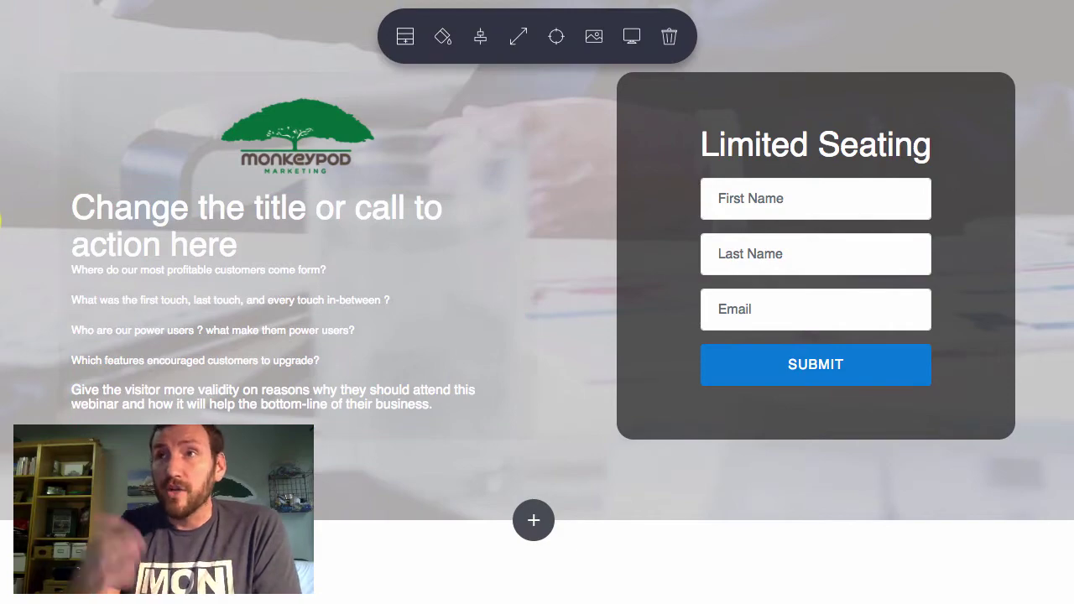
Step: Delete the Last Name field from the Limited Seating signup form
left_click(747, 139)
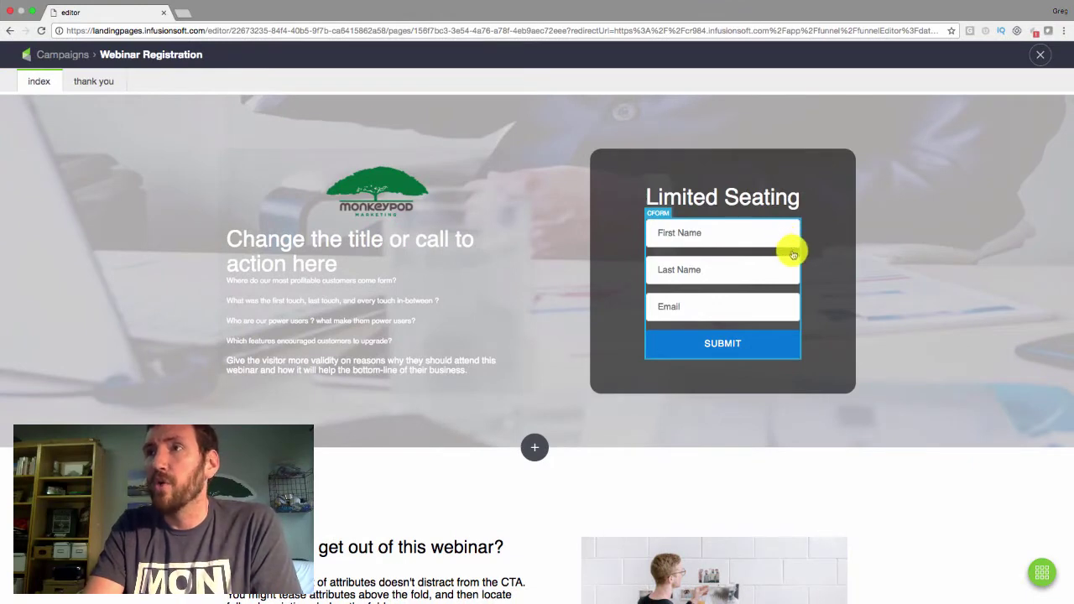
left_click(786, 260)
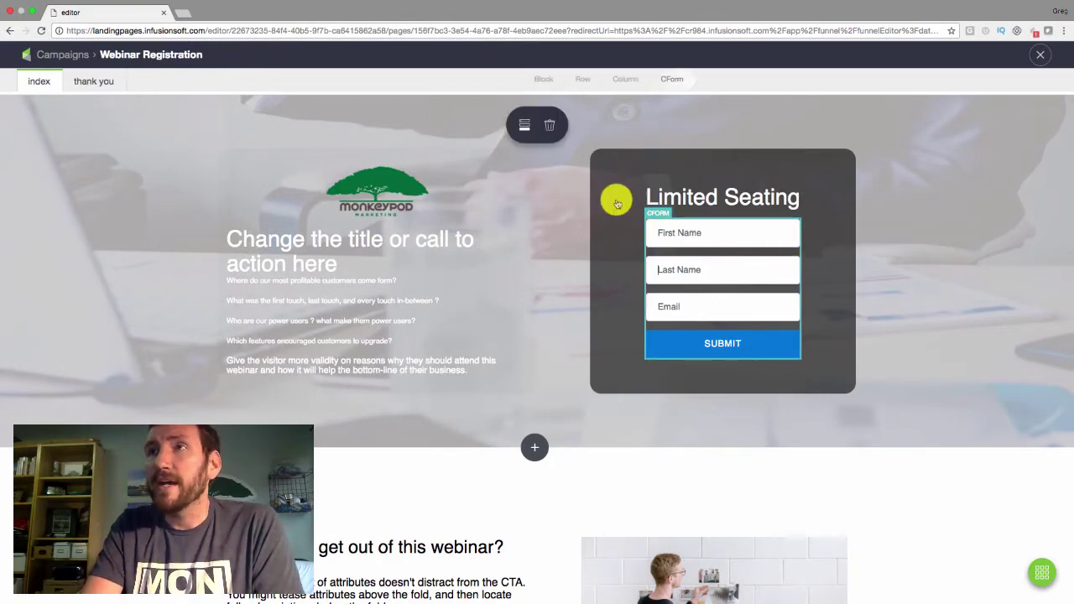
left_click(525, 127)
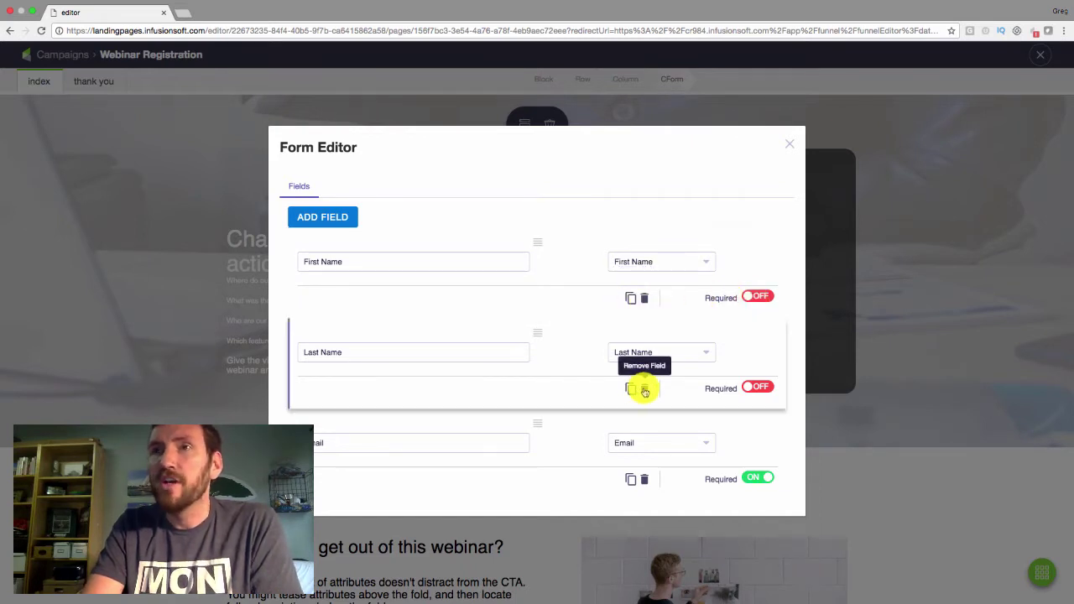
left_click(645, 391)
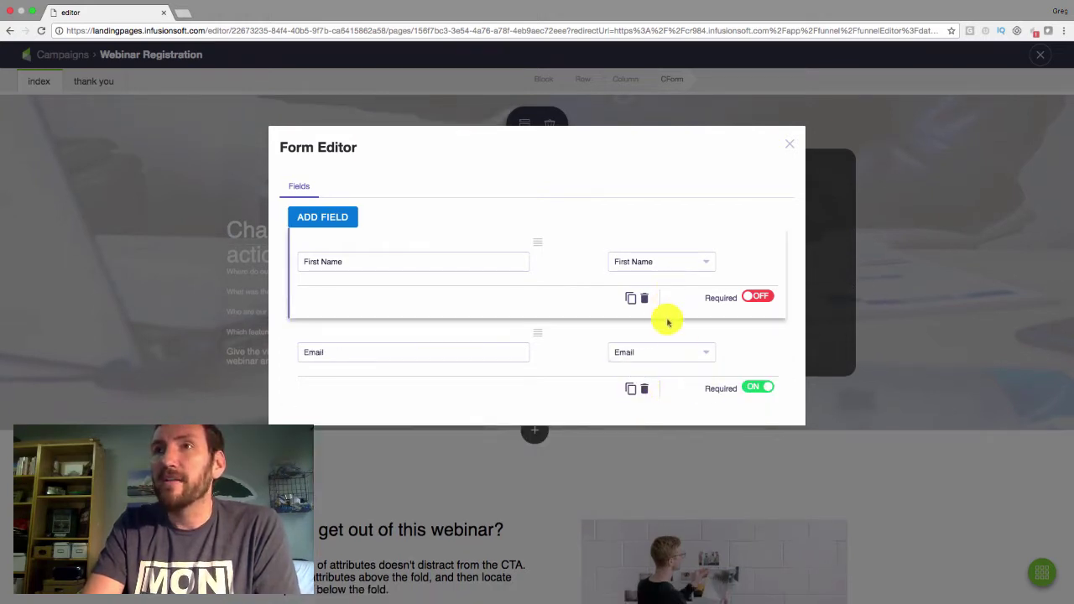
left_click(791, 148)
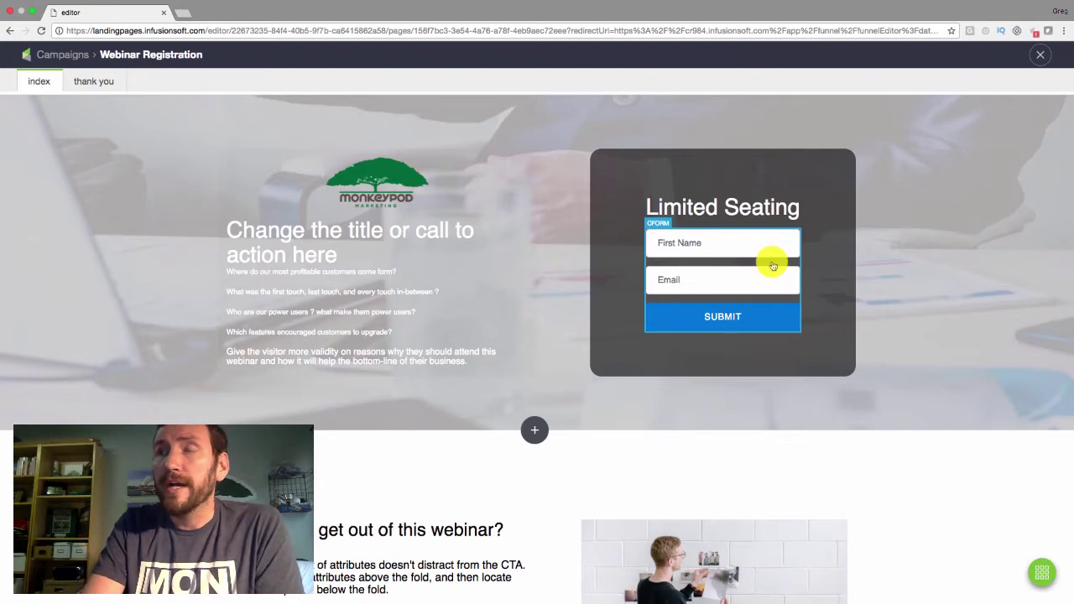
Step: Review the First Name field type options in the Form Editor without changing them
left_click(731, 246)
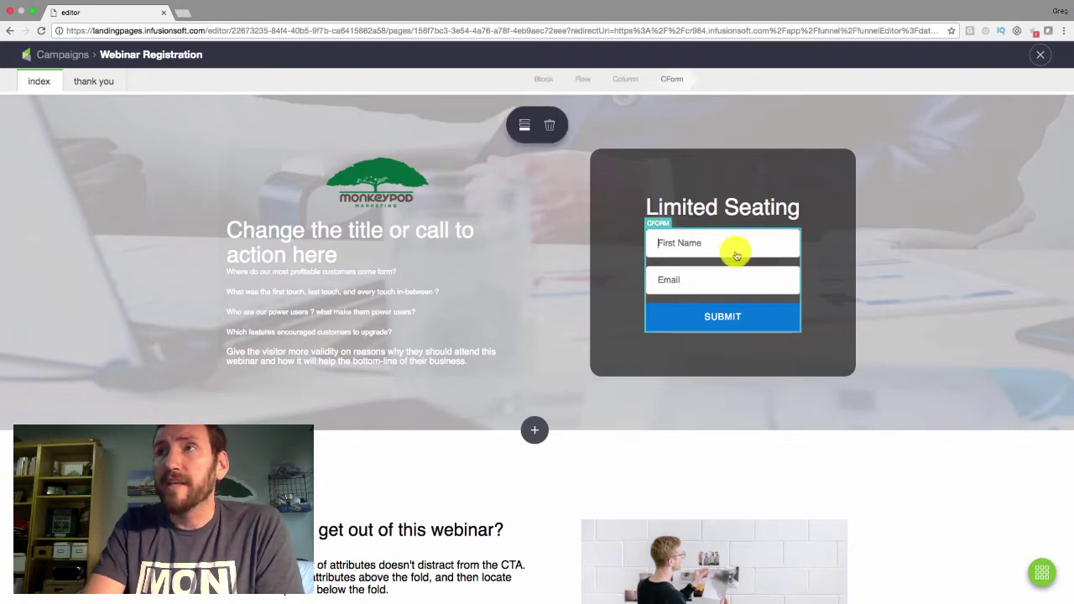
left_click(531, 130)
left_click(676, 264)
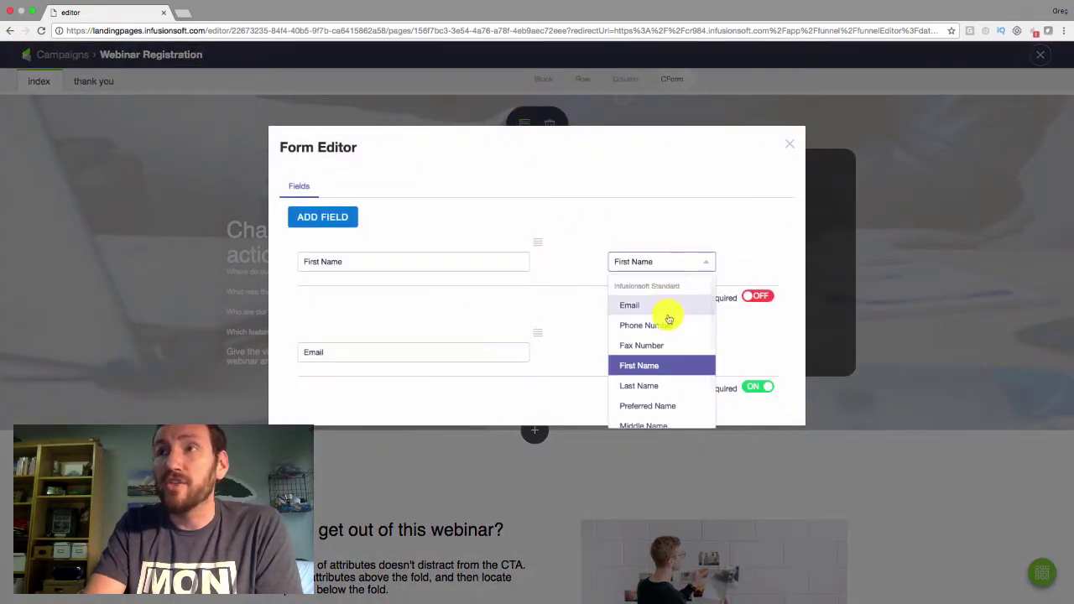
scroll(669, 353, "down", 1)
scroll(669, 356, "up", 1)
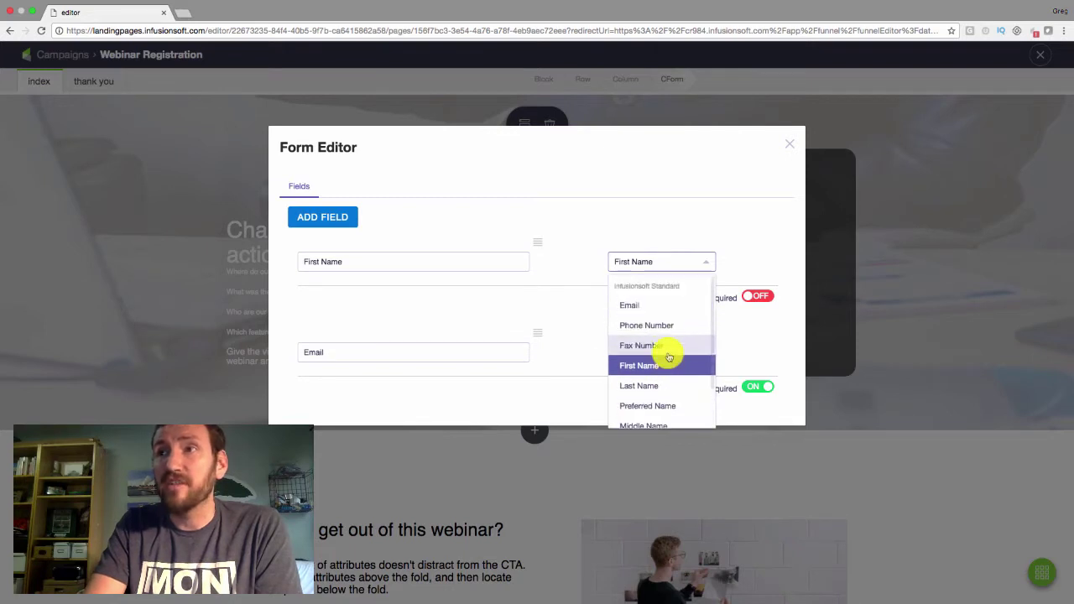
scroll(669, 358, "down", 1)
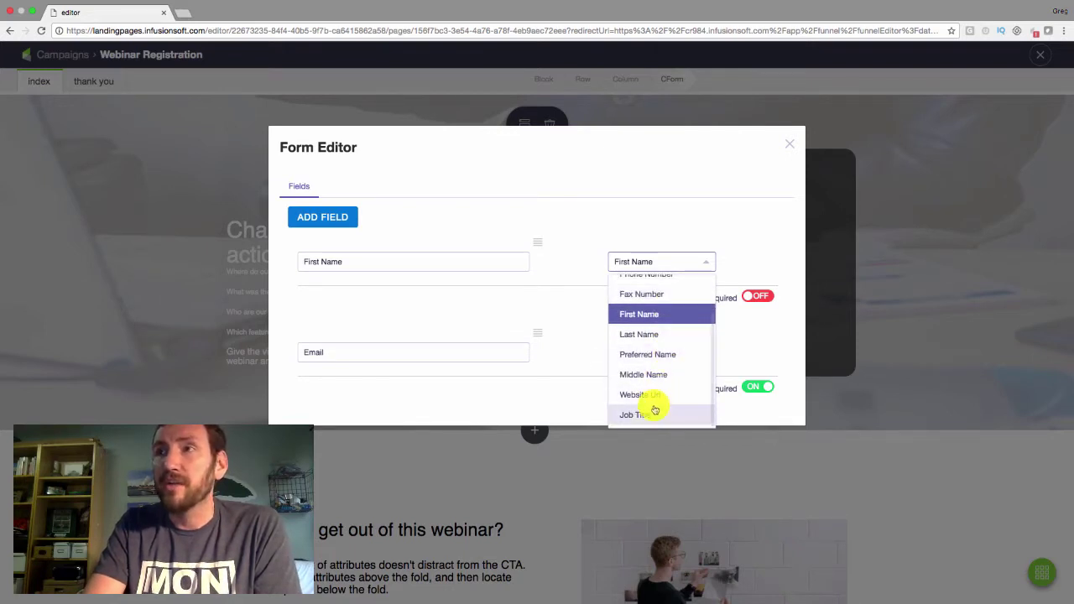
scroll(652, 410, "up", 1)
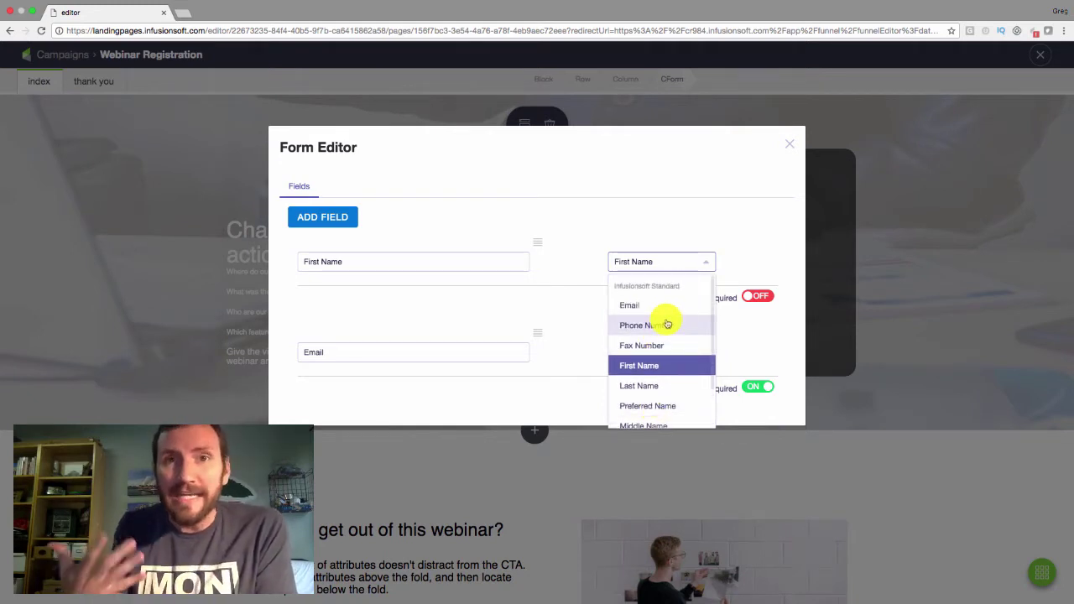
scroll(667, 370, "down", 1)
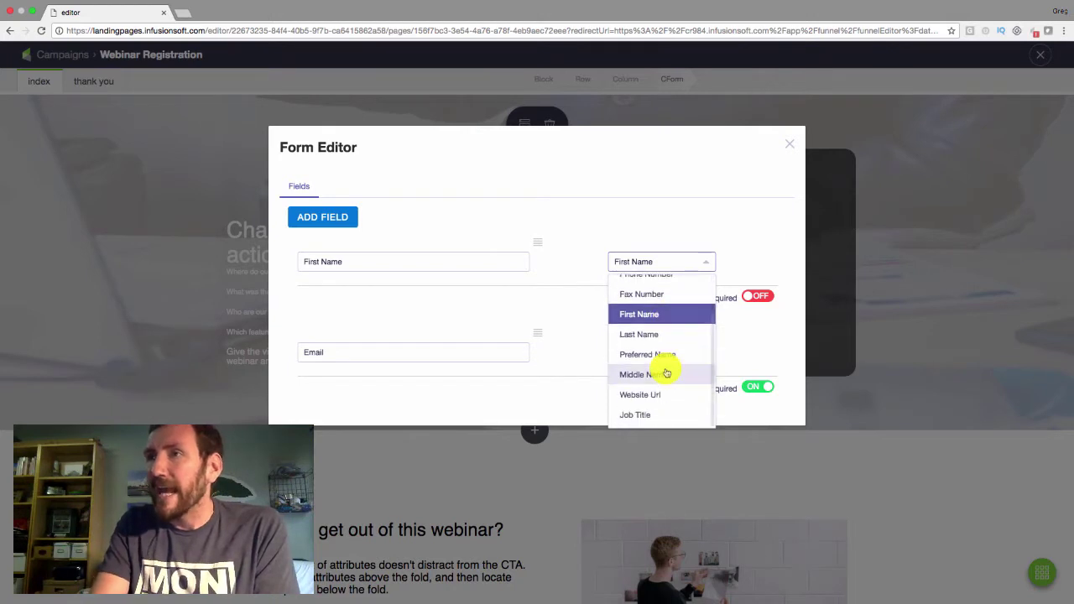
scroll(668, 374, "up", 1)
scroll(667, 373, "down", 1)
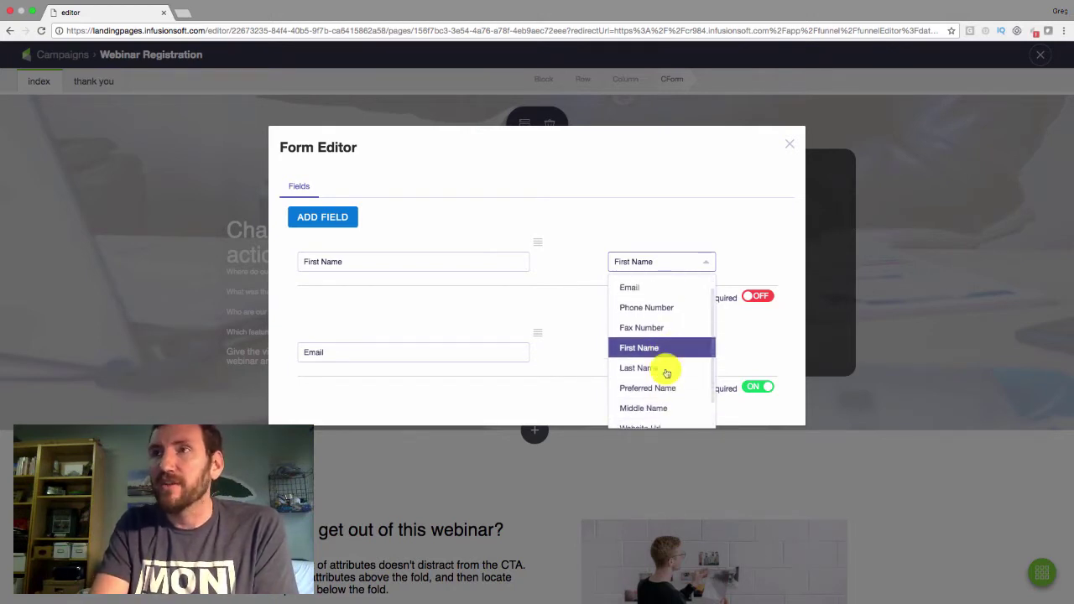
left_click(579, 220)
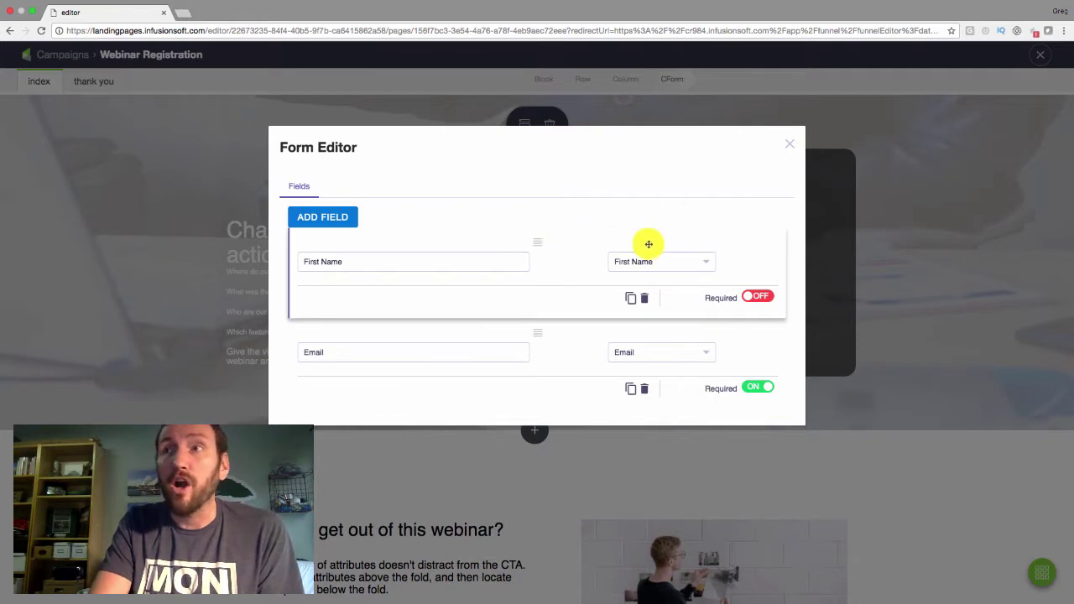
Step: Recheck the First Name field type, leave it unchanged, and close the Form Editor
left_click(677, 265)
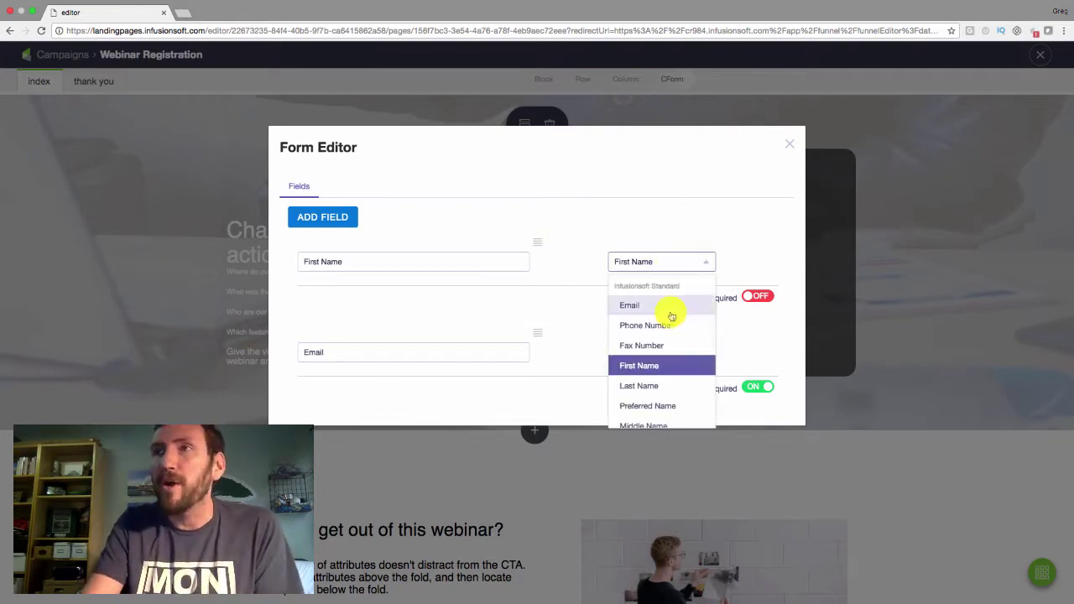
scroll(669, 331, "down", 1)
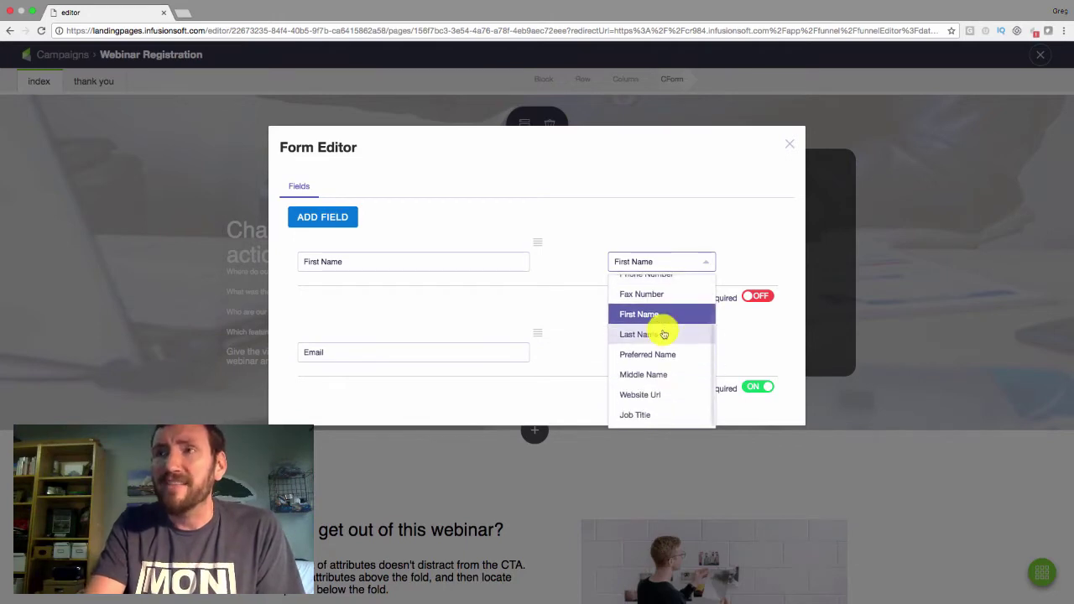
left_click(691, 225)
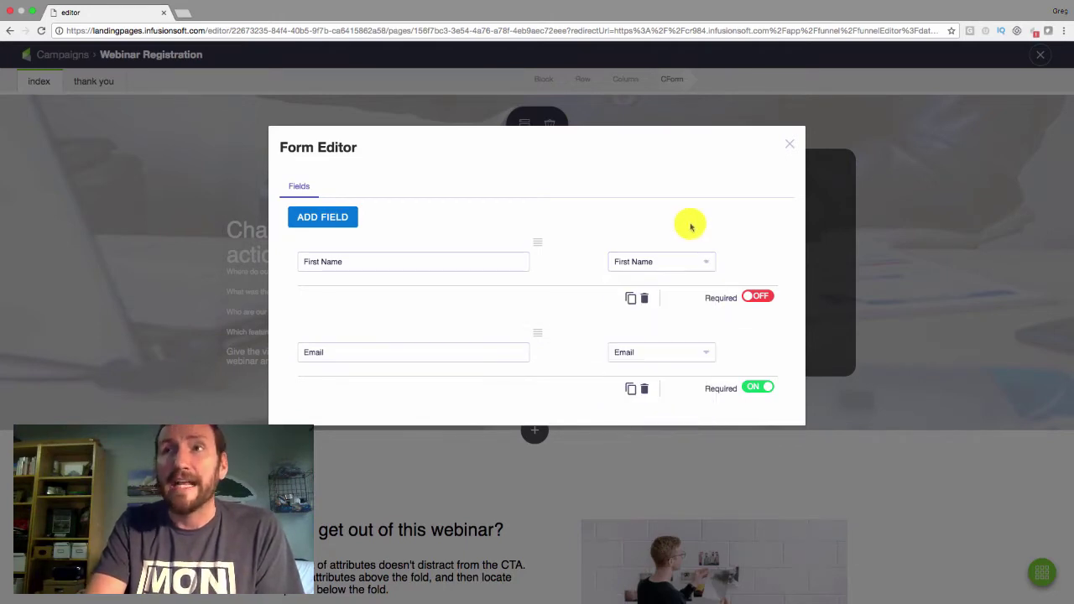
left_click(789, 149)
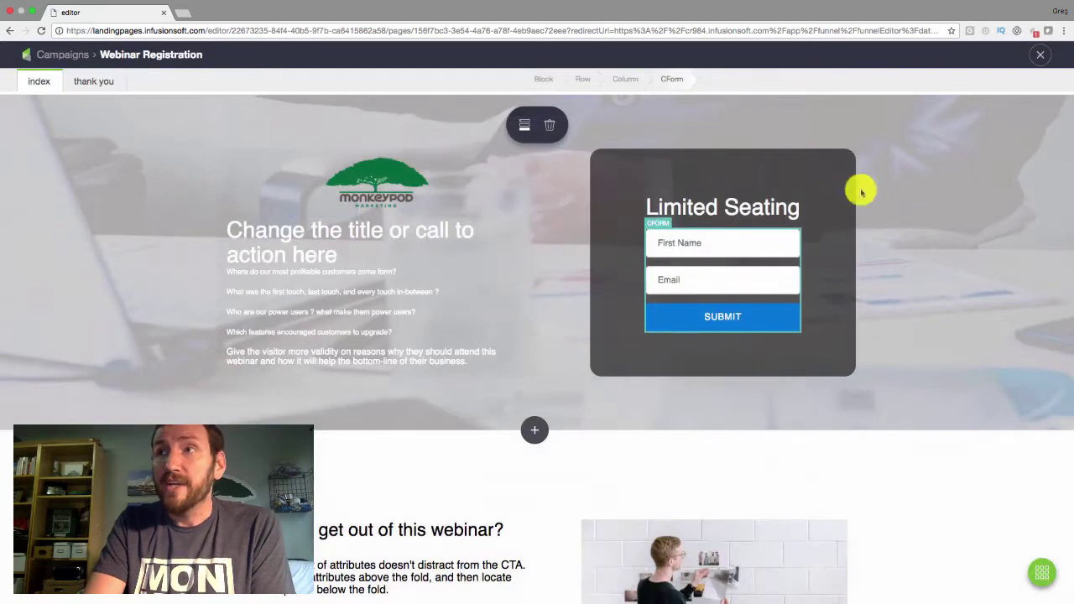
left_click(927, 262)
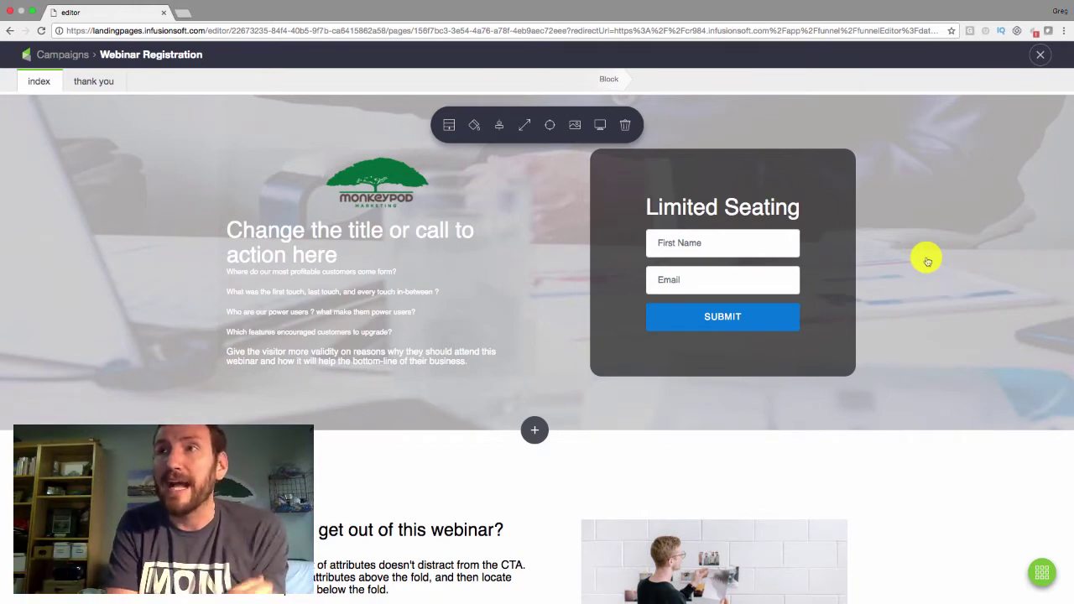
scroll(777, 355, "down", 3)
scroll(777, 355, "down", 2)
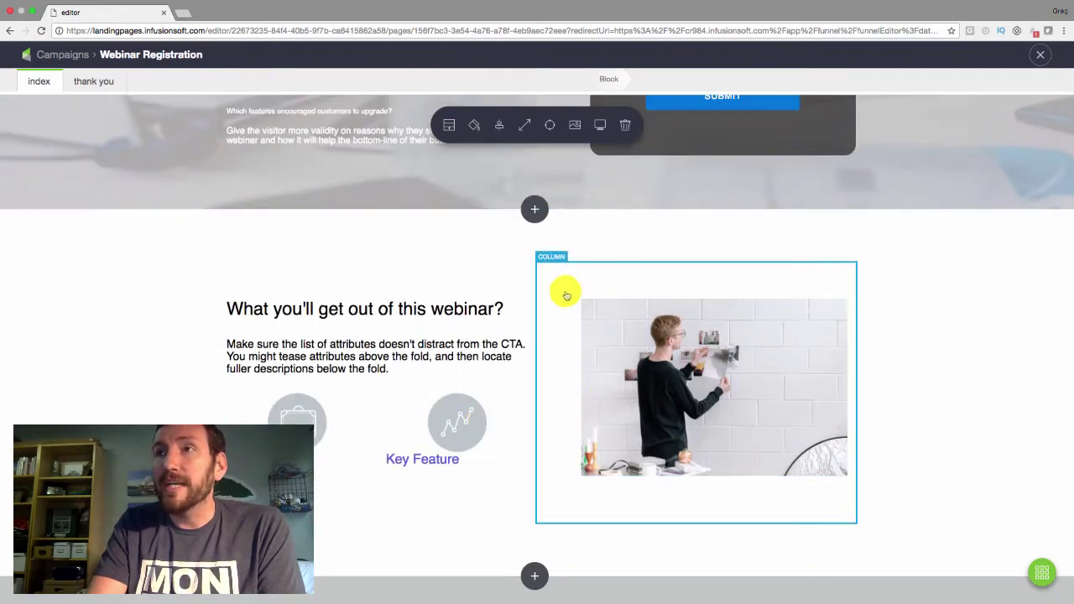
left_click(623, 304)
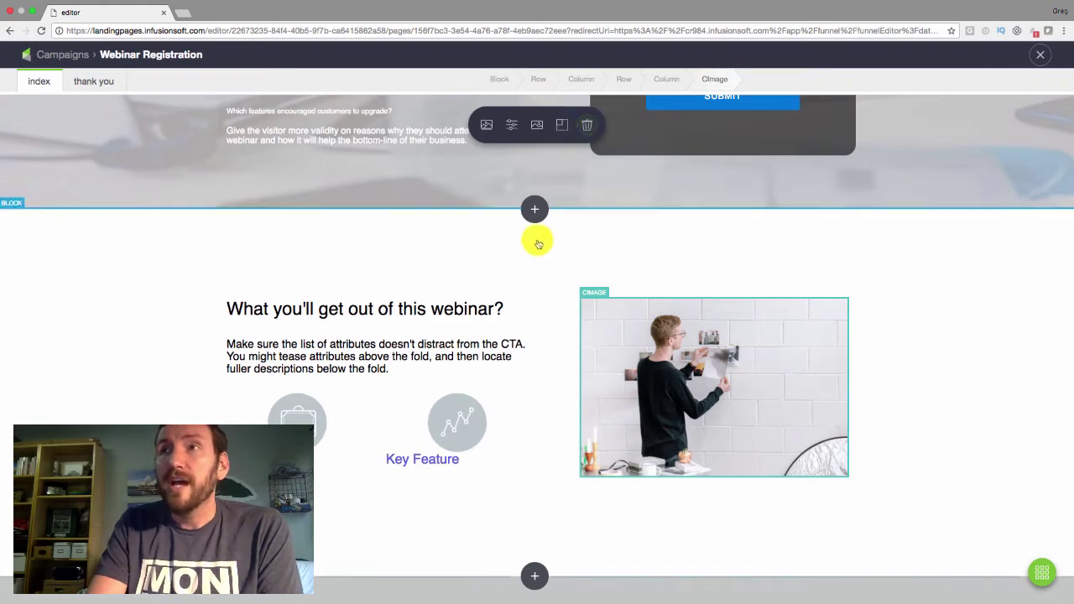
left_click(504, 245)
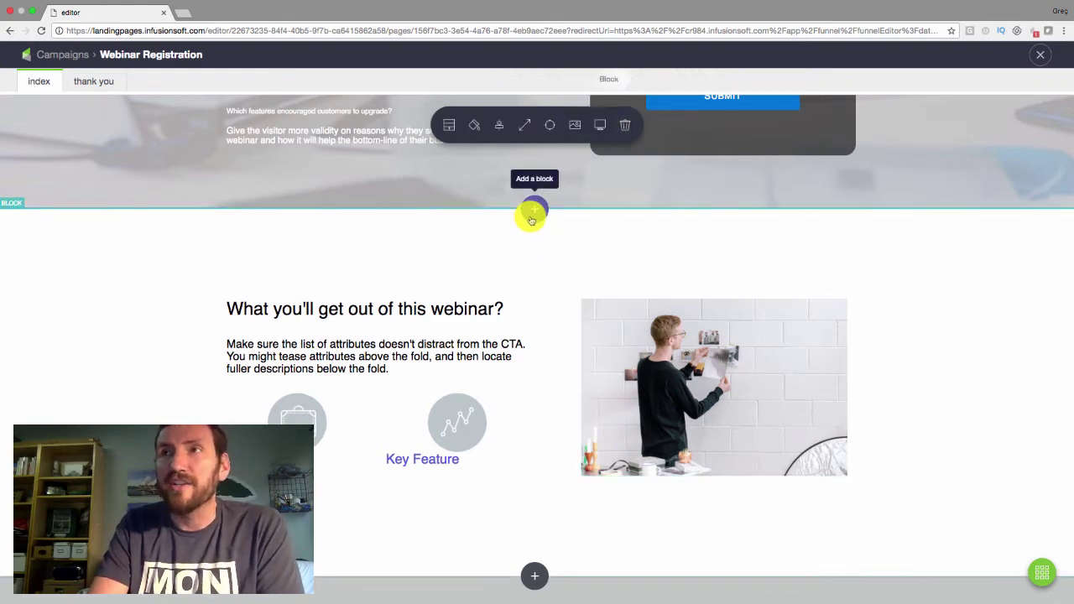
left_click(533, 214)
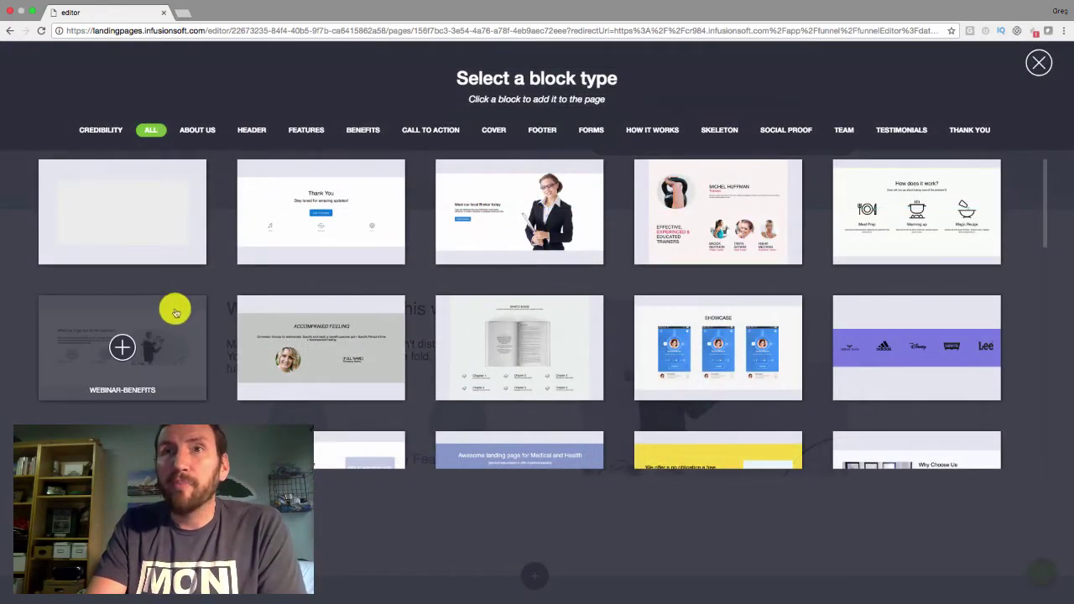
scroll(173, 309, "down", 2)
scroll(173, 309, "down", 1)
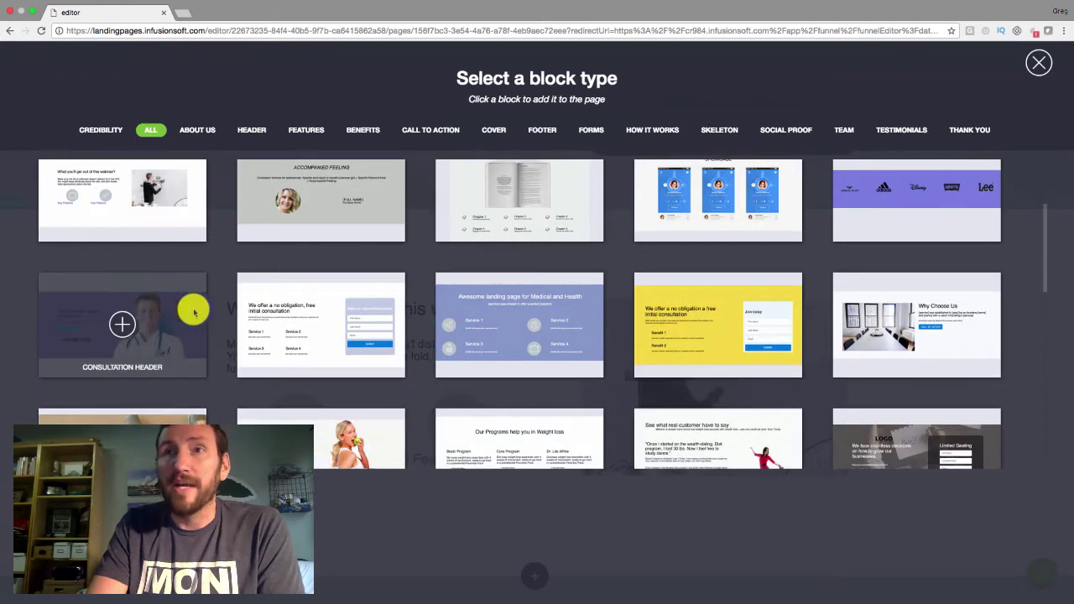
scroll(277, 326, "down", 2)
scroll(277, 326, "down", 2)
scroll(277, 328, "down", 2)
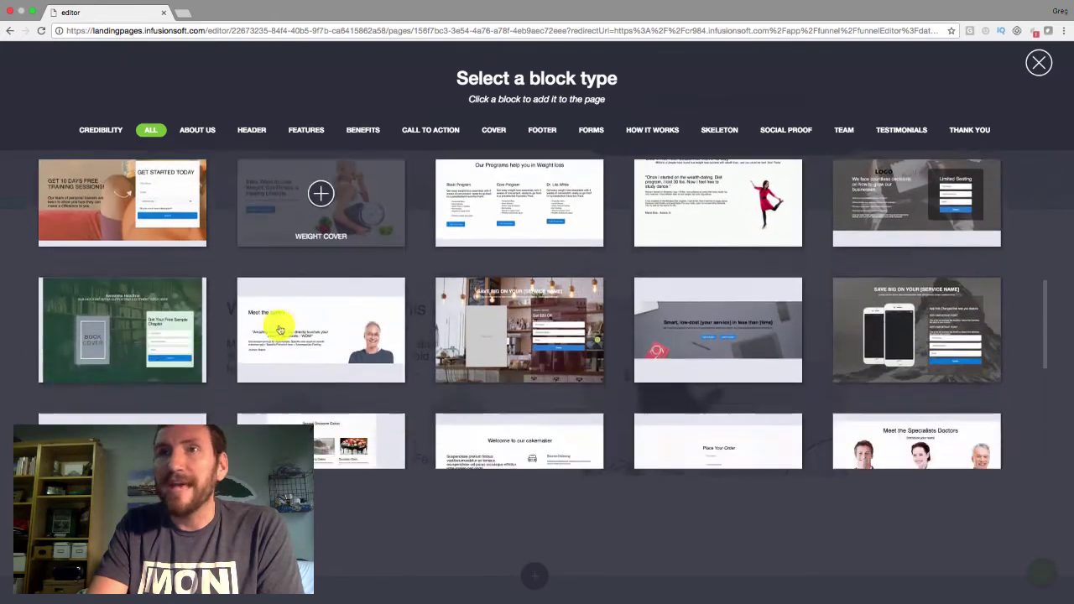
scroll(506, 334, "down", 2)
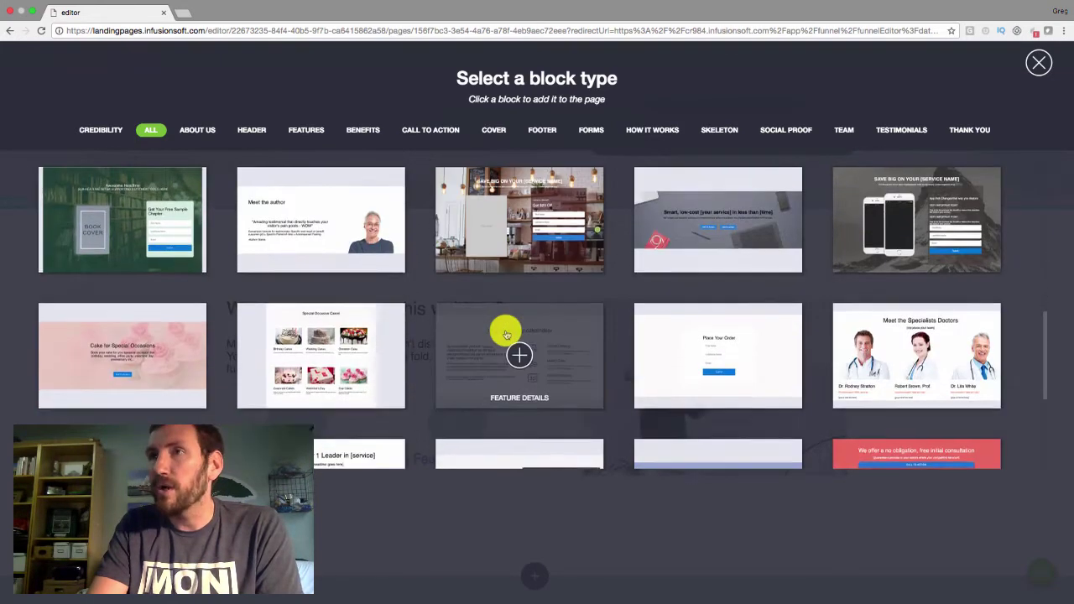
scroll(504, 336, "down", 1)
scroll(672, 297, "up", 1)
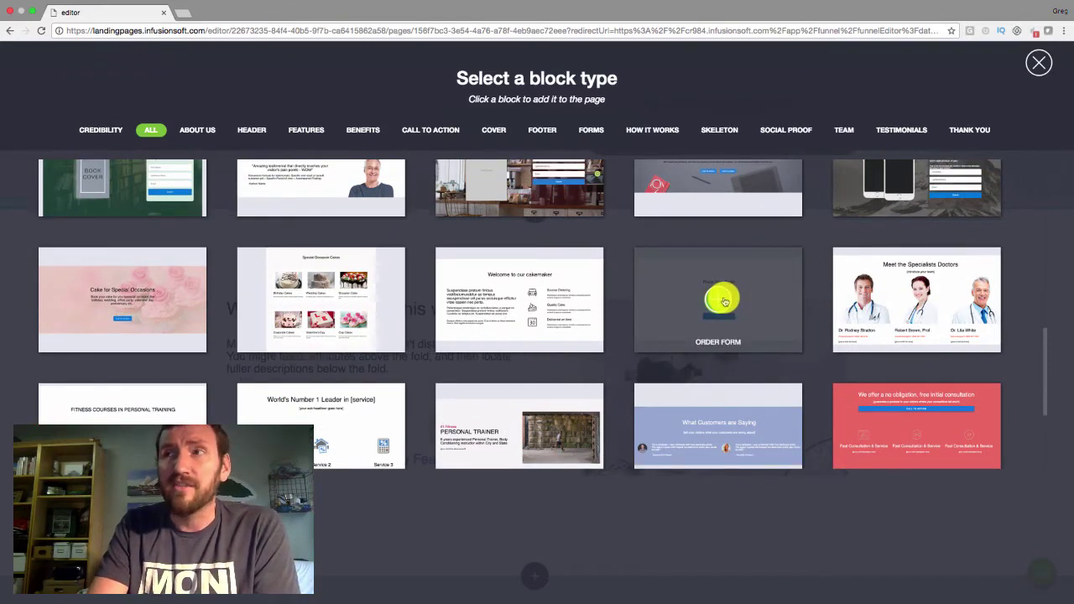
scroll(724, 301, "down", 2)
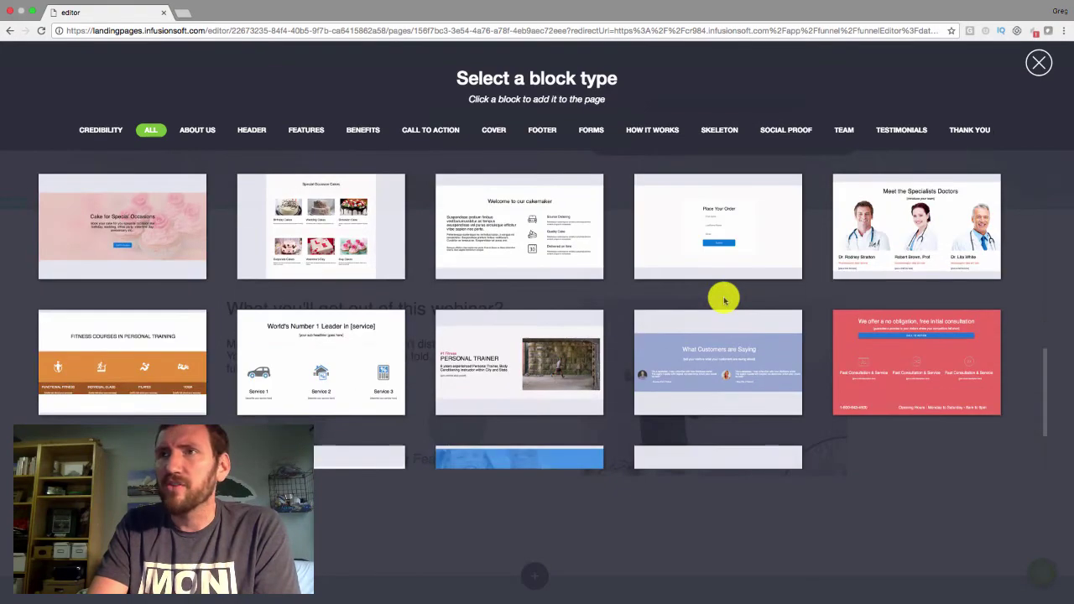
scroll(724, 300, "up", 2)
scroll(724, 301, "up", 10)
scroll(729, 298, "up", 3)
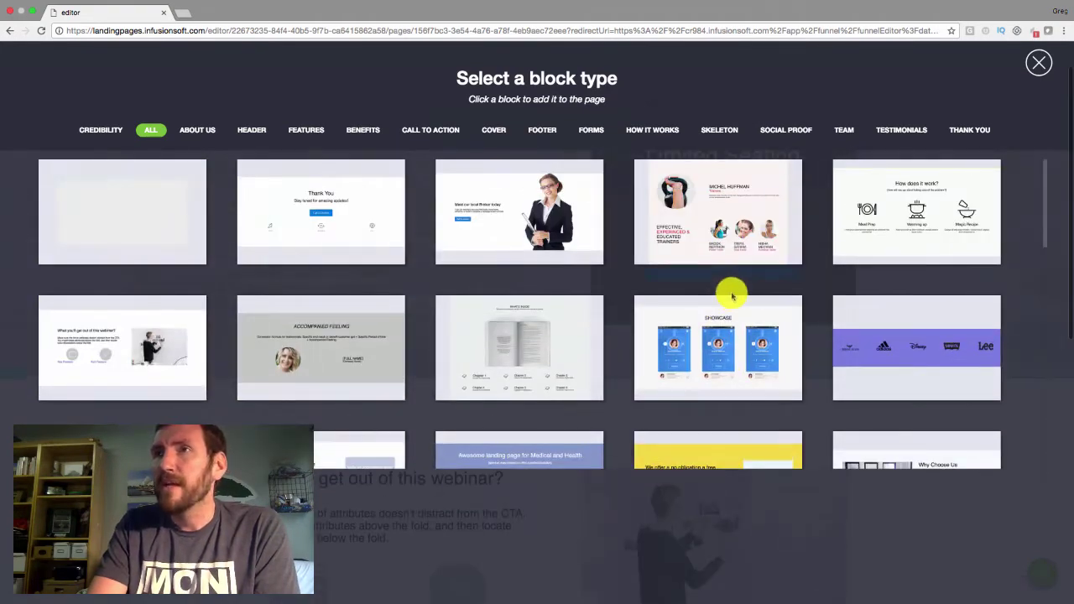
left_click(1042, 67)
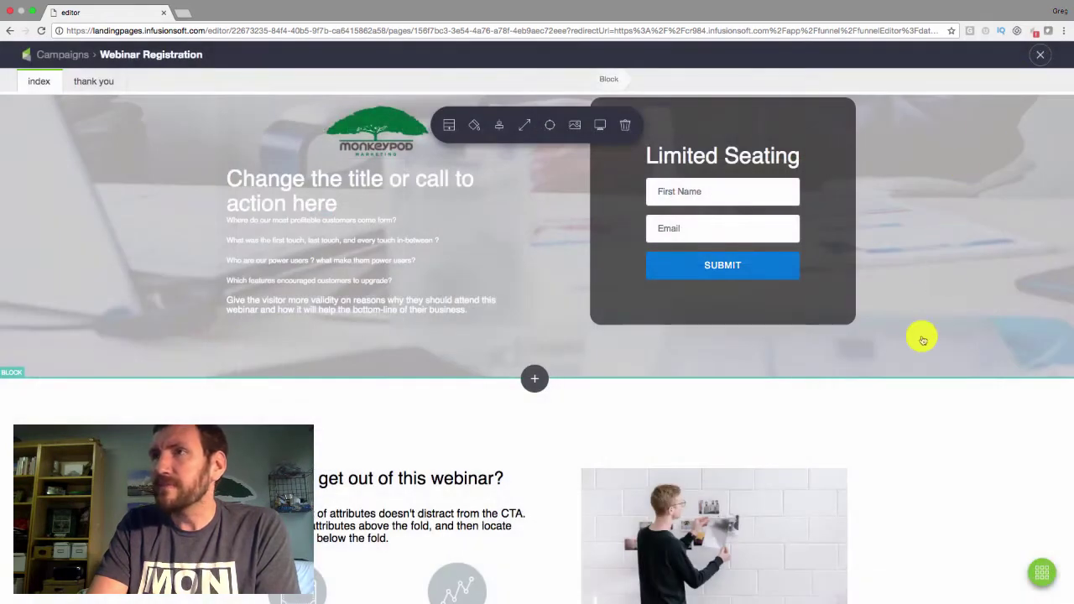
left_click(1043, 571)
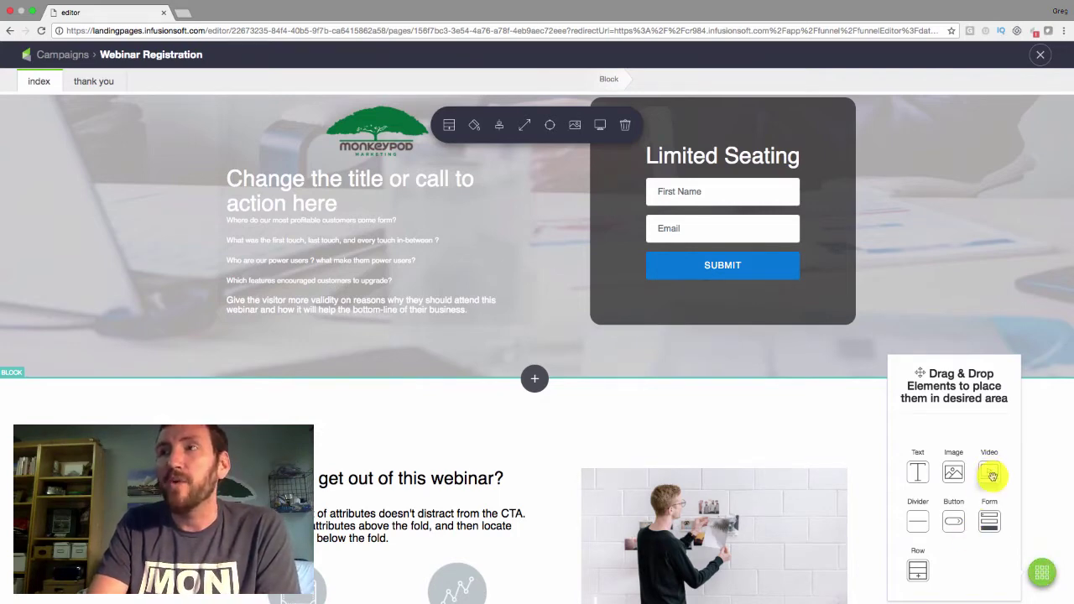
left_click_drag(992, 476, 538, 422)
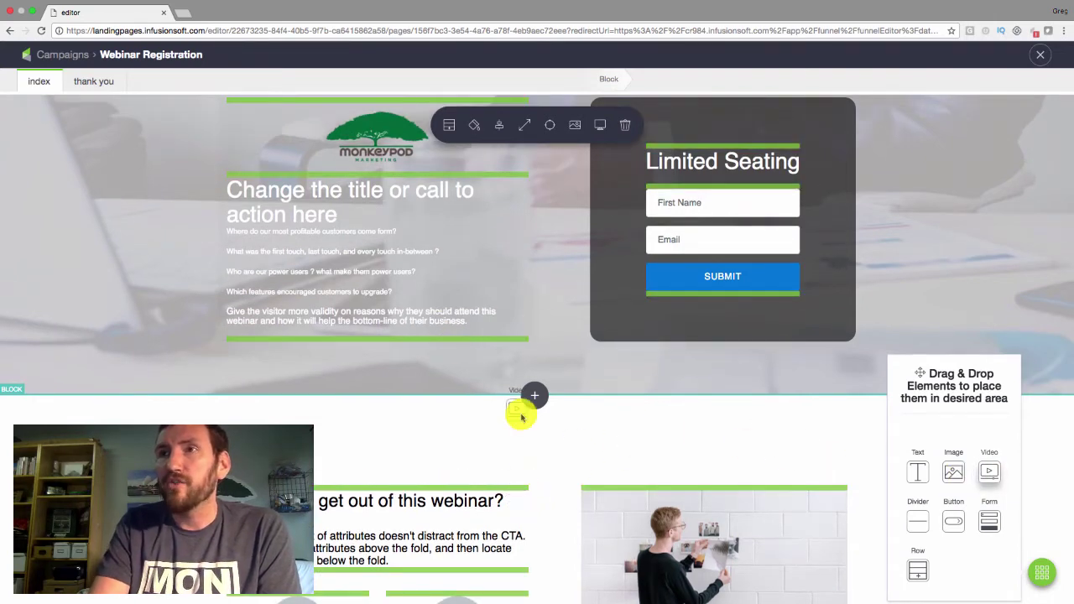
left_click_drag(537, 423, 526, 419)
scroll(549, 457, "down", 3)
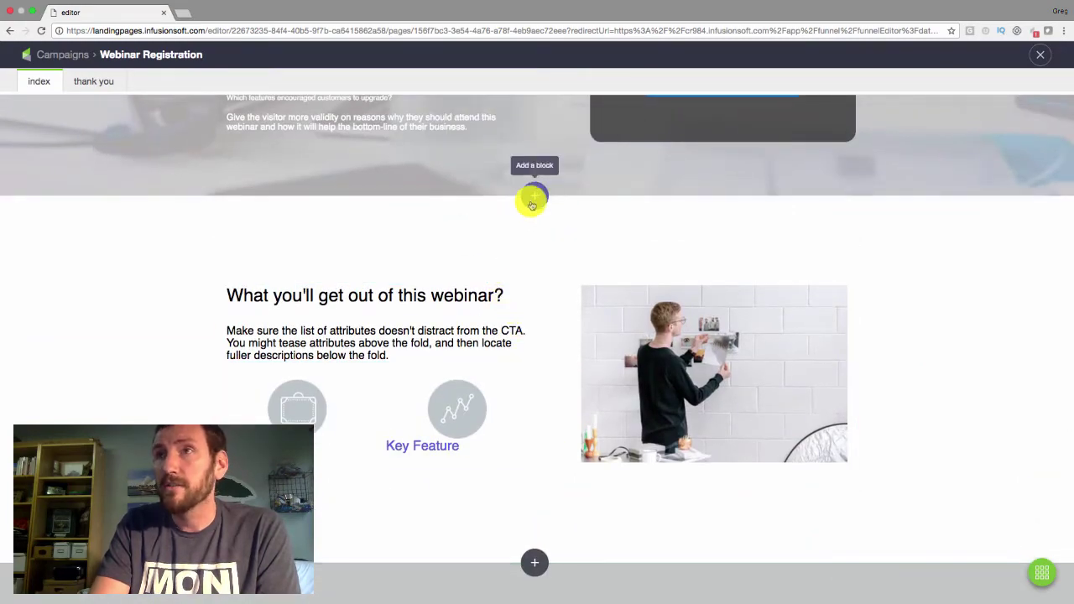
left_click(532, 202)
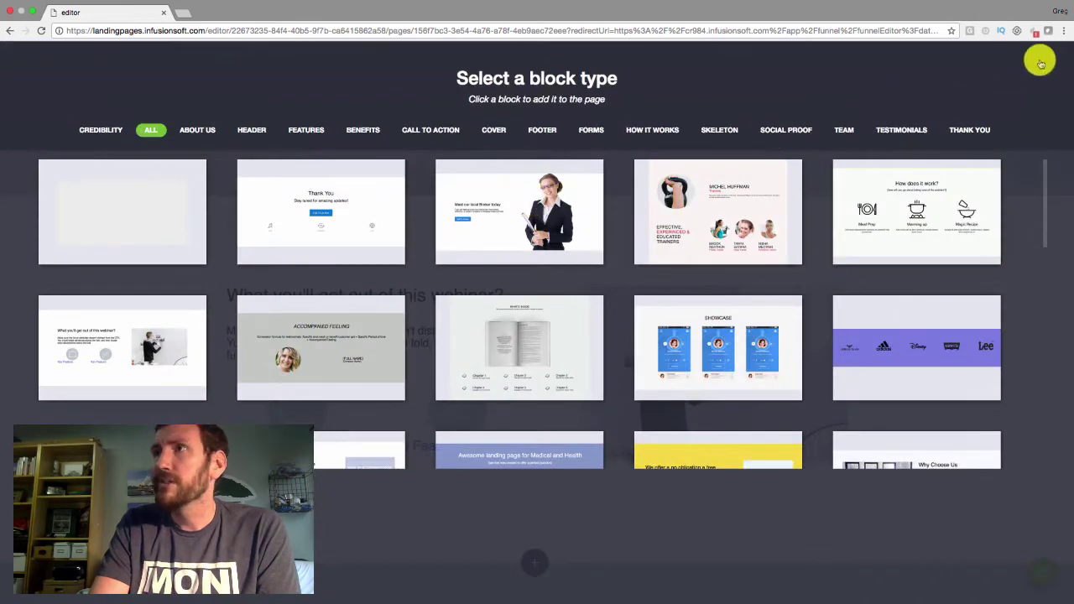
left_click(1040, 55)
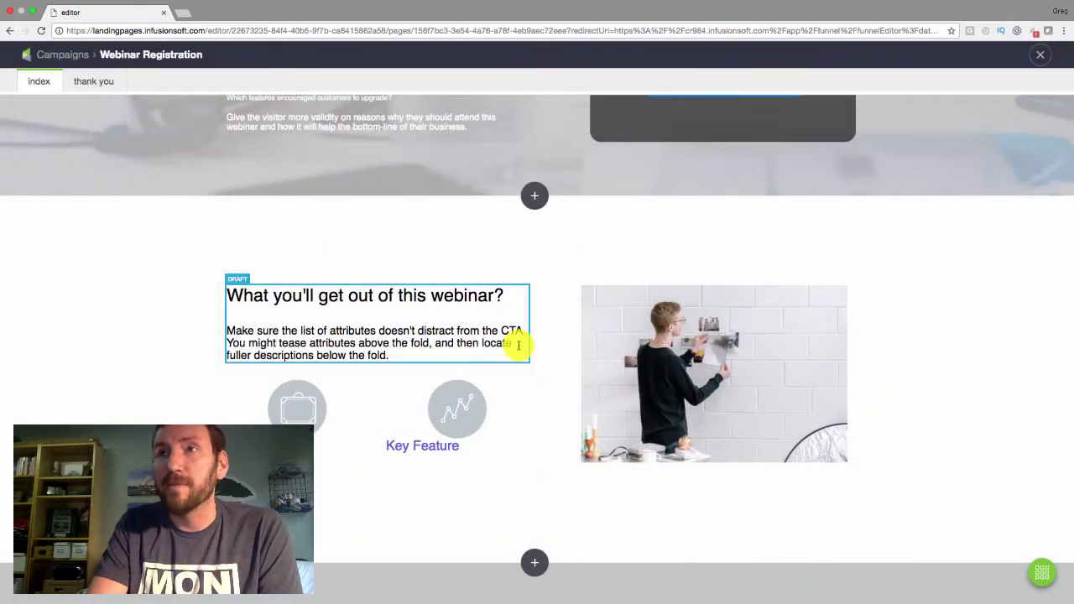
scroll(519, 345, "down", 2)
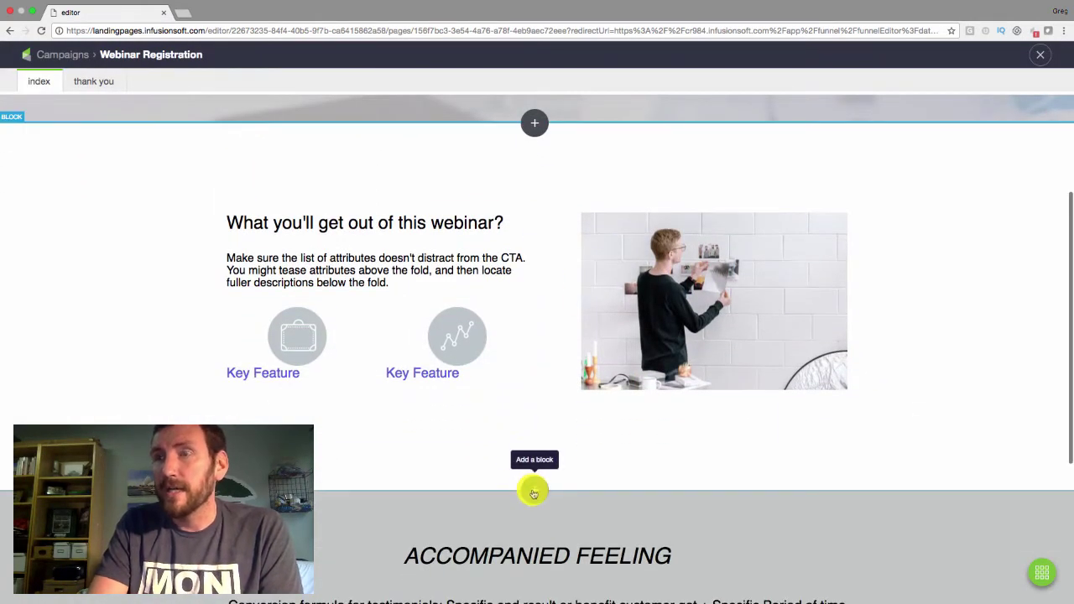
scroll(534, 494, "down", 1)
left_click(520, 267)
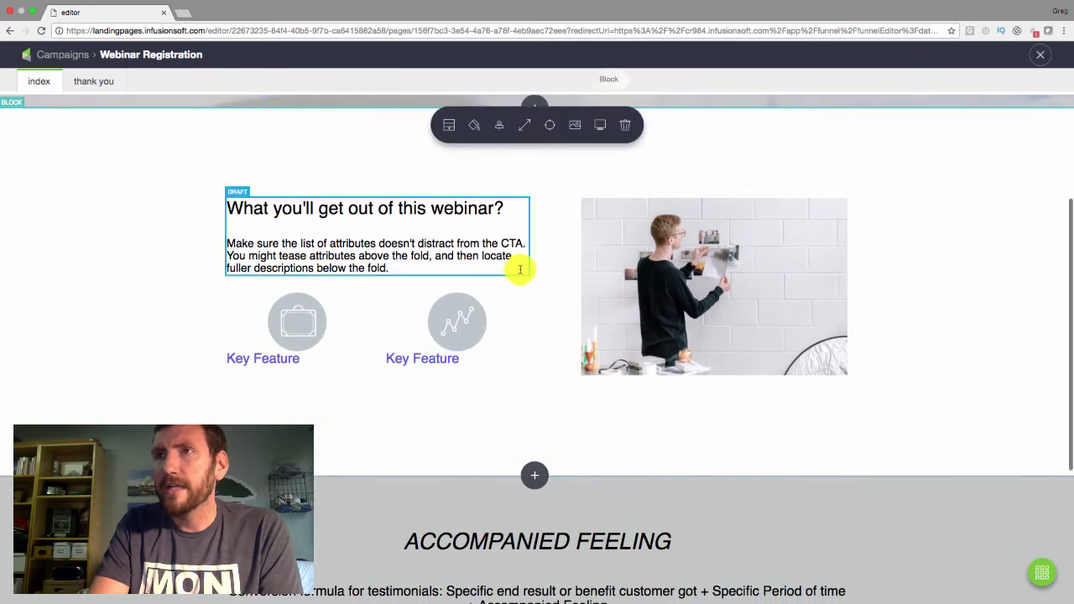
left_click(568, 201)
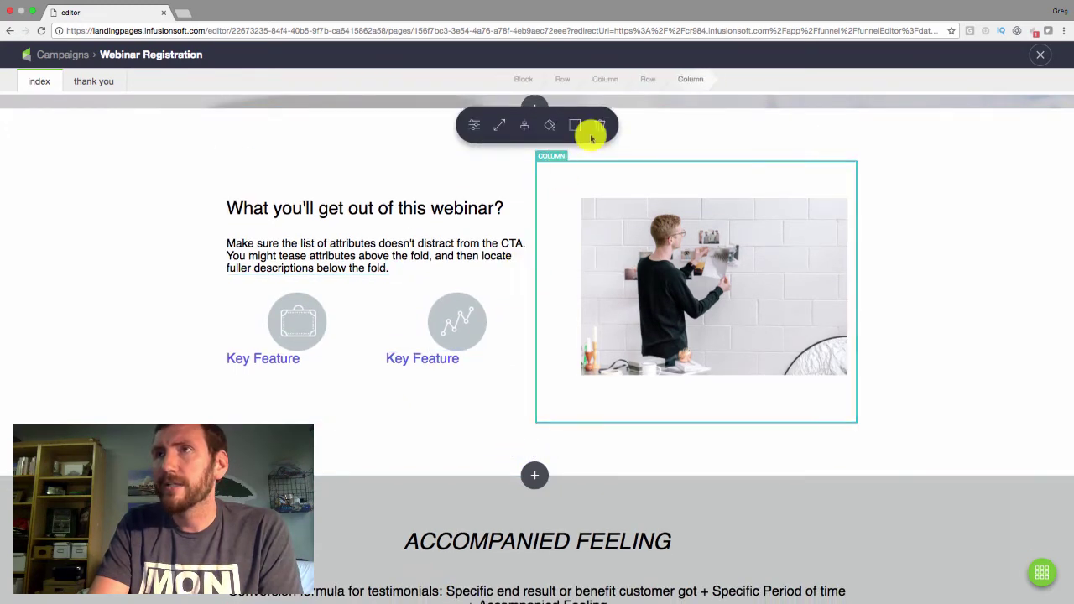
scroll(472, 161, "up", 3)
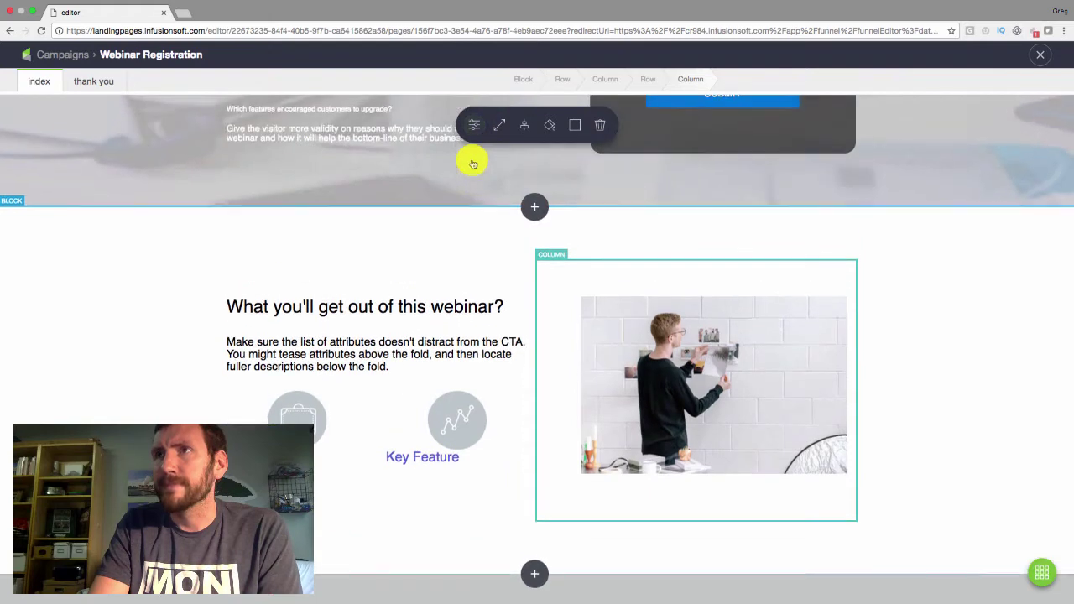
left_click(485, 239)
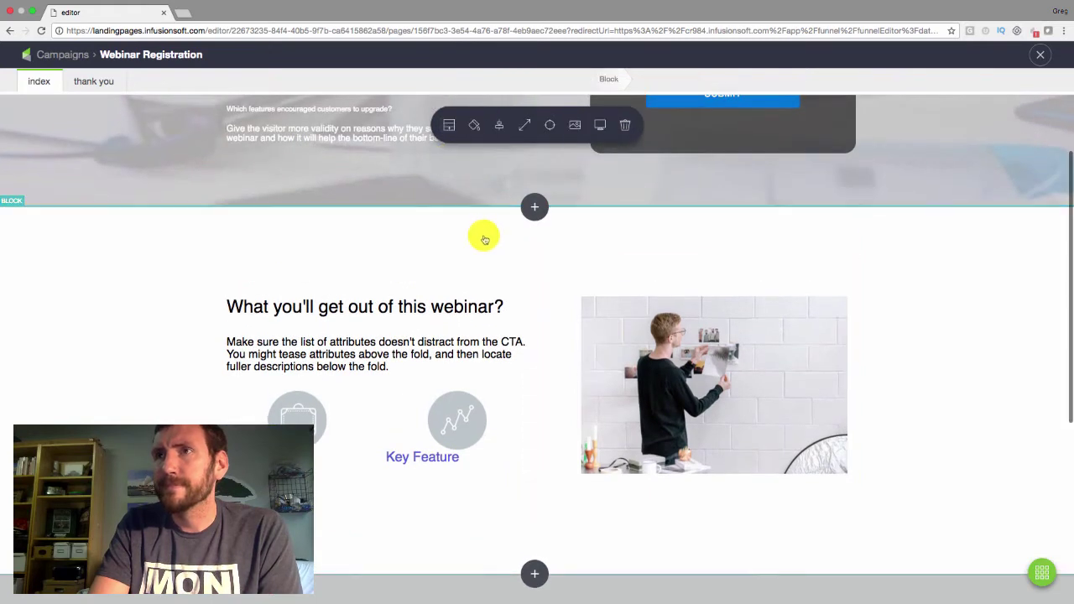
left_click(448, 128)
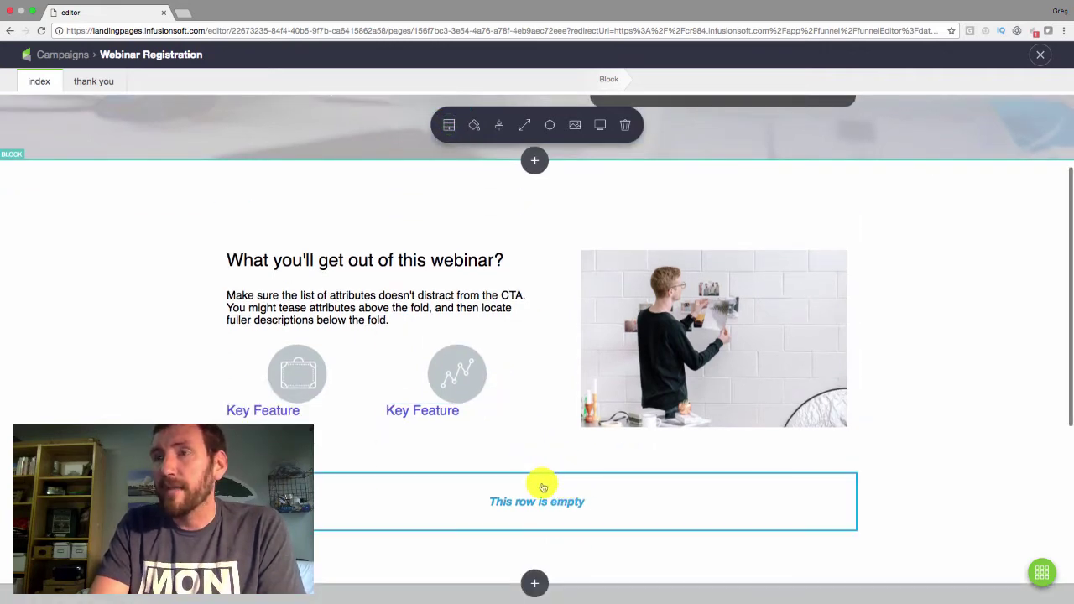
left_click(544, 484)
left_click(1039, 575)
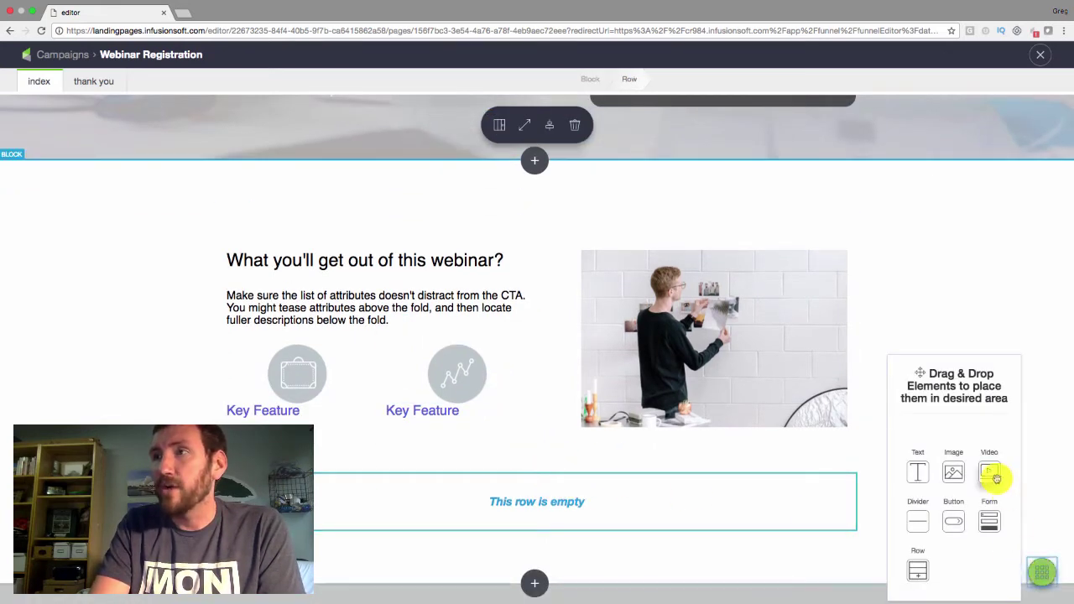
left_click_drag(882, 476, 576, 546)
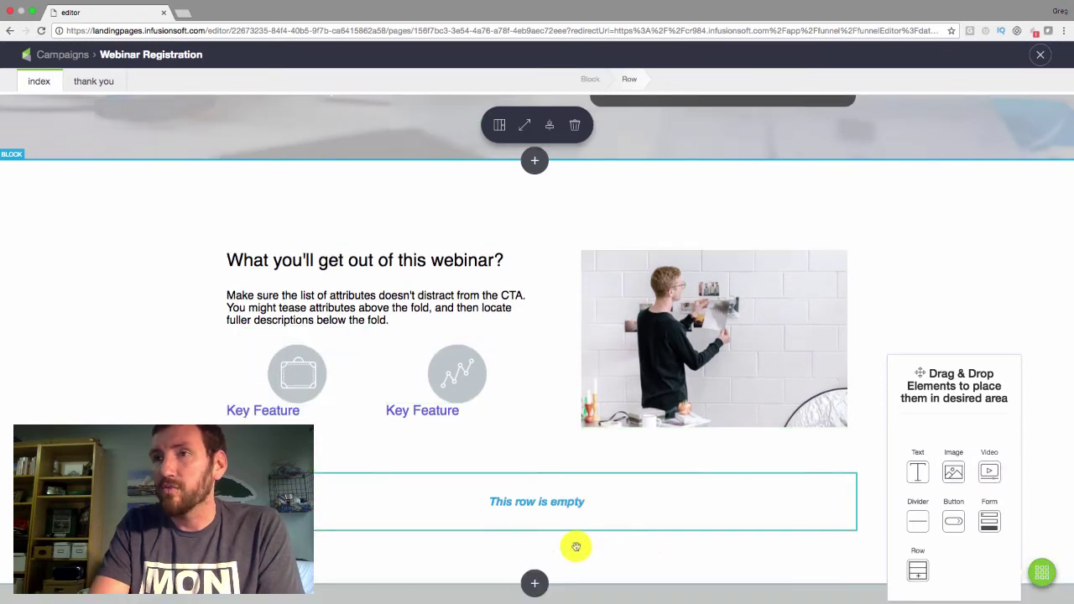
left_click(1041, 572)
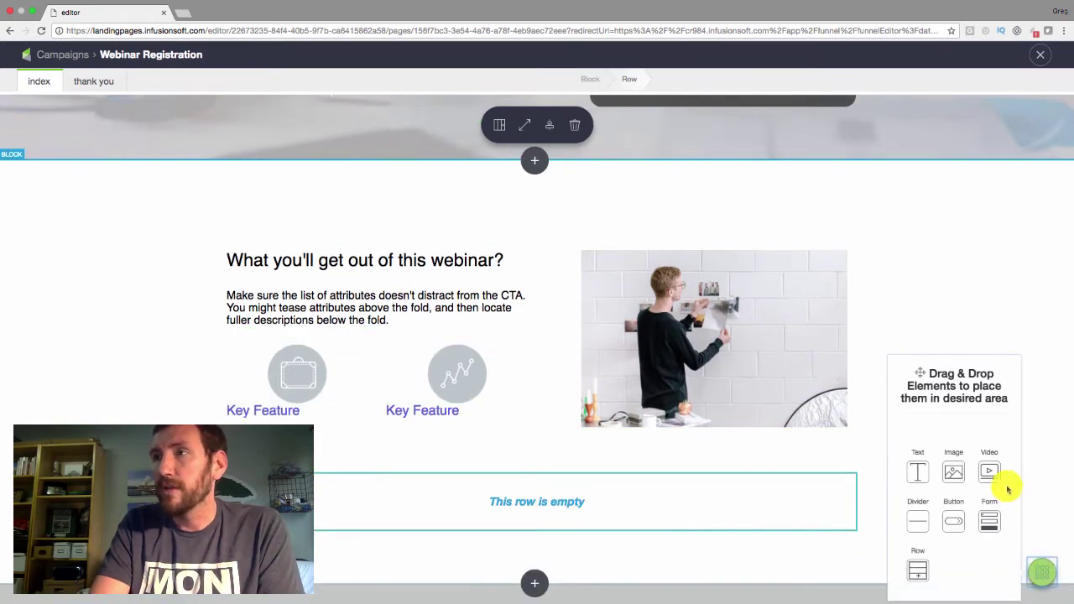
left_click_drag(984, 472, 510, 537)
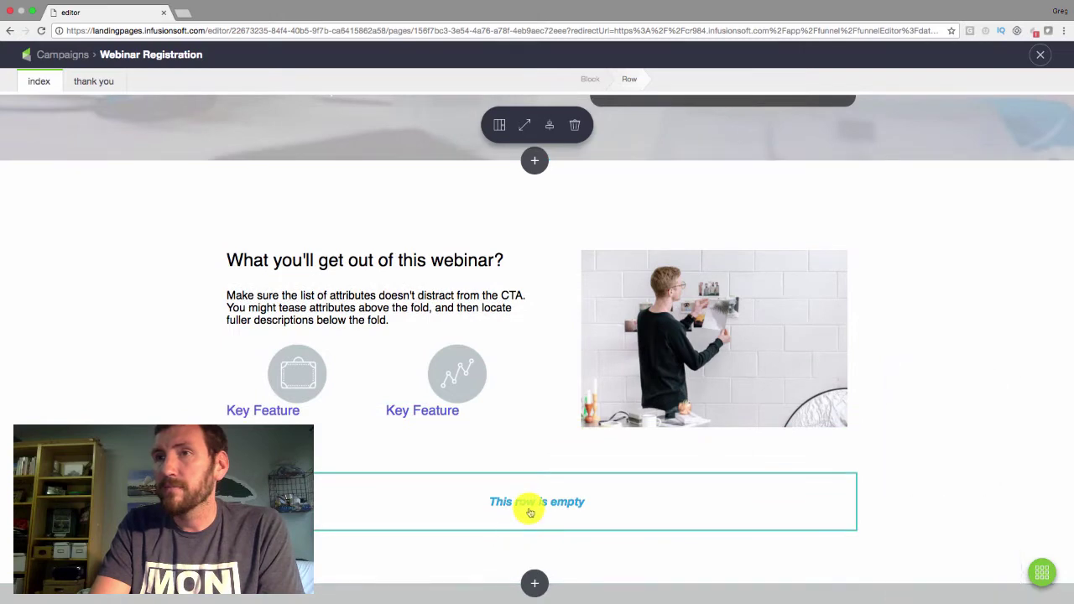
left_click(1040, 573)
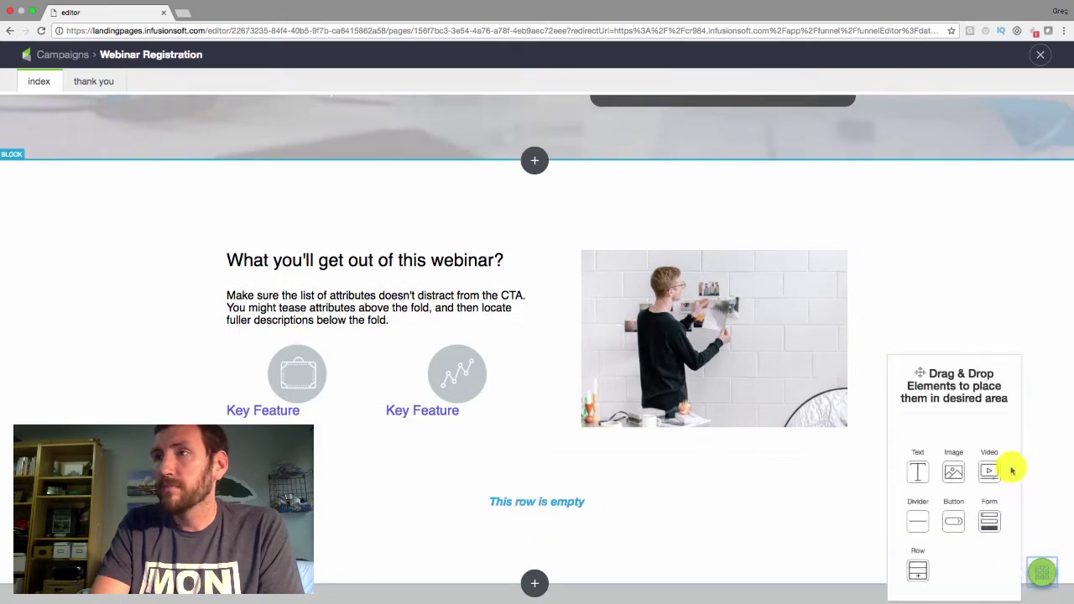
left_click_drag(959, 473, 559, 550)
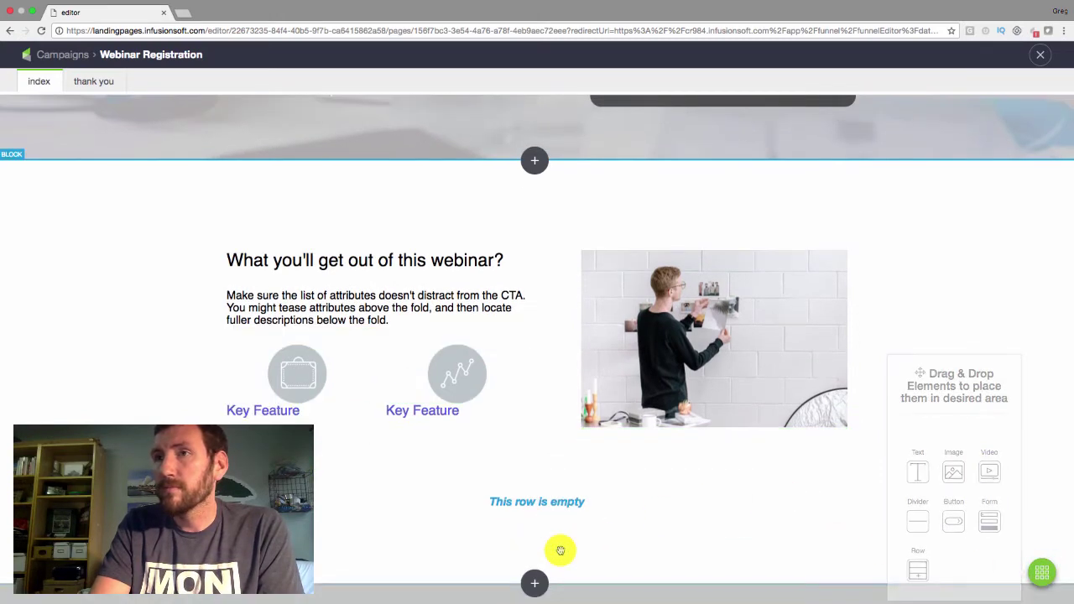
scroll(545, 504, "down", 3)
scroll(545, 492, "down", 1)
left_click(564, 322)
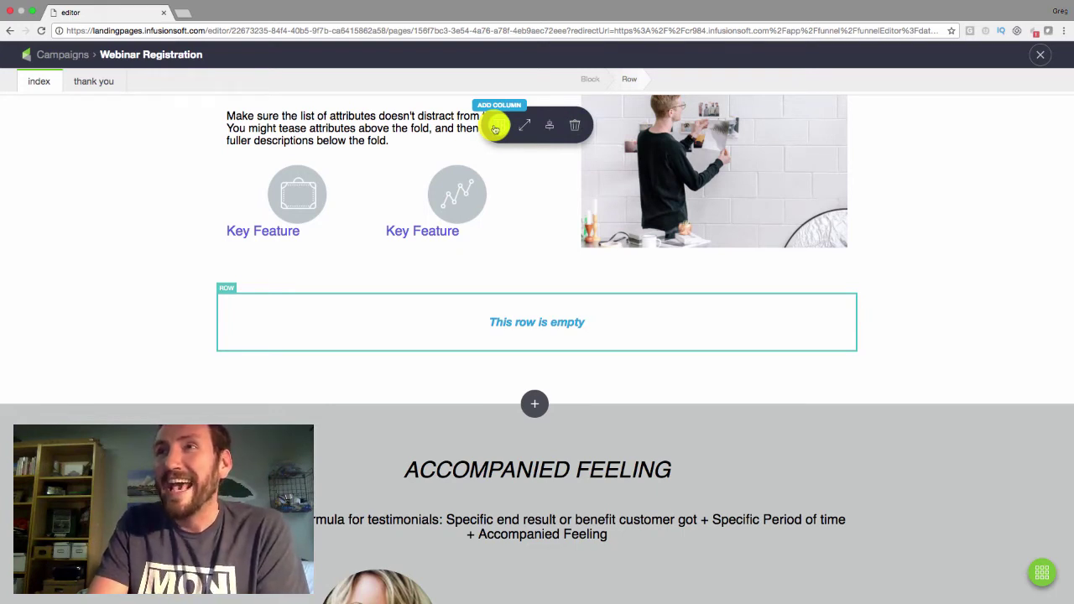
Step: Add a column to the empty row below the features section and drop a Video element into it
left_click(500, 128)
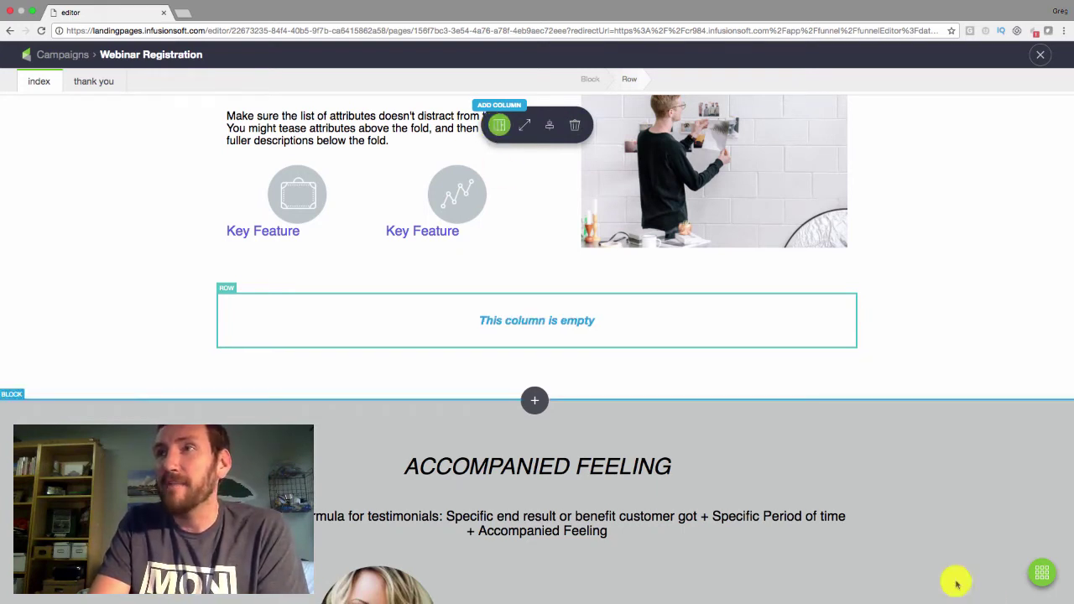
left_click(1042, 574)
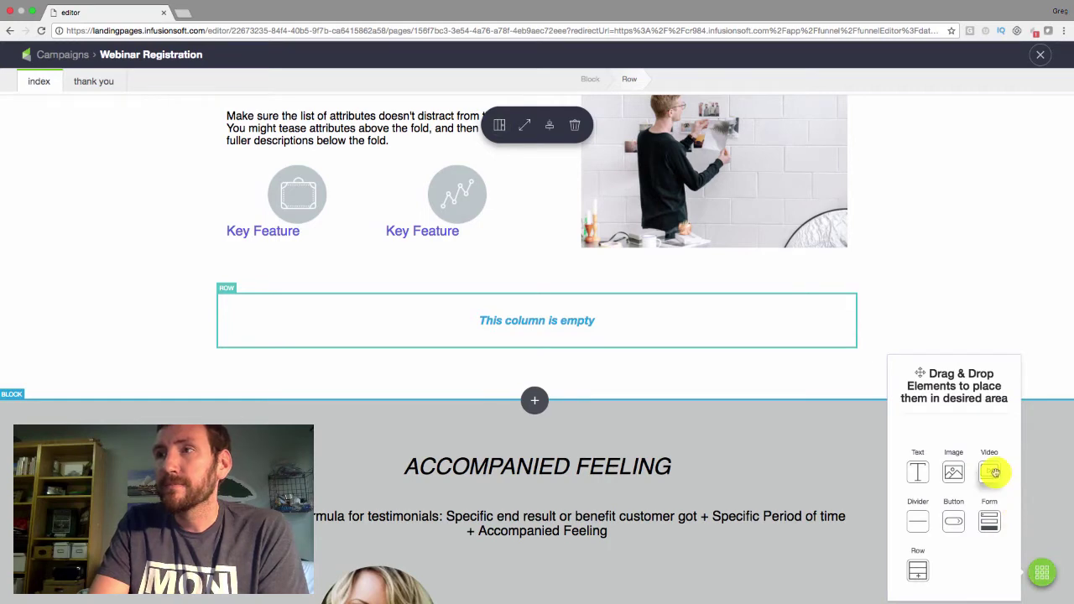
left_click_drag(989, 472, 657, 359)
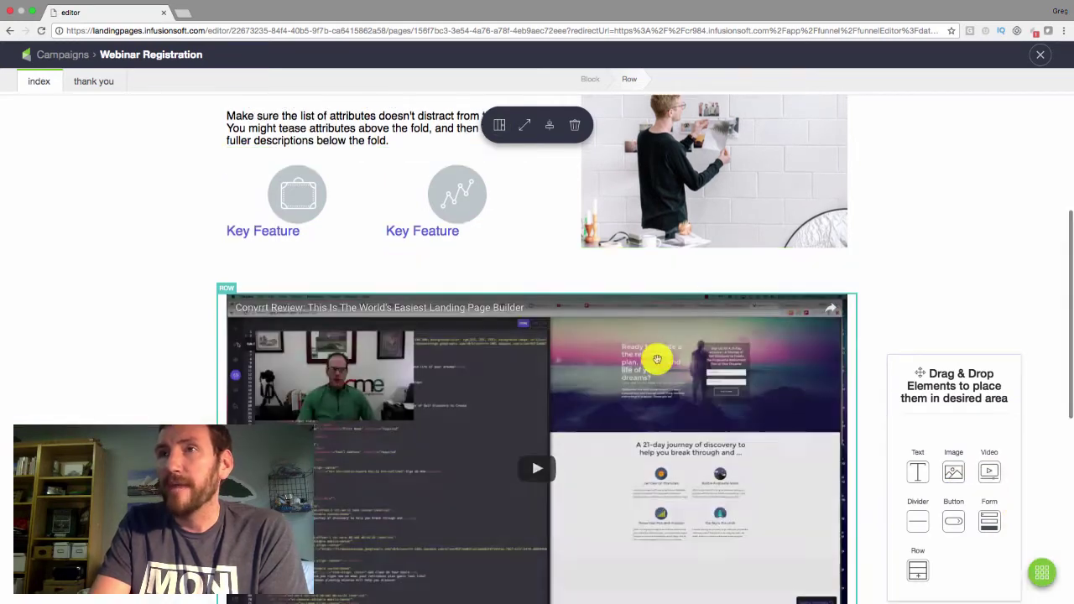
scroll(658, 359, "down", 2)
left_click(960, 307)
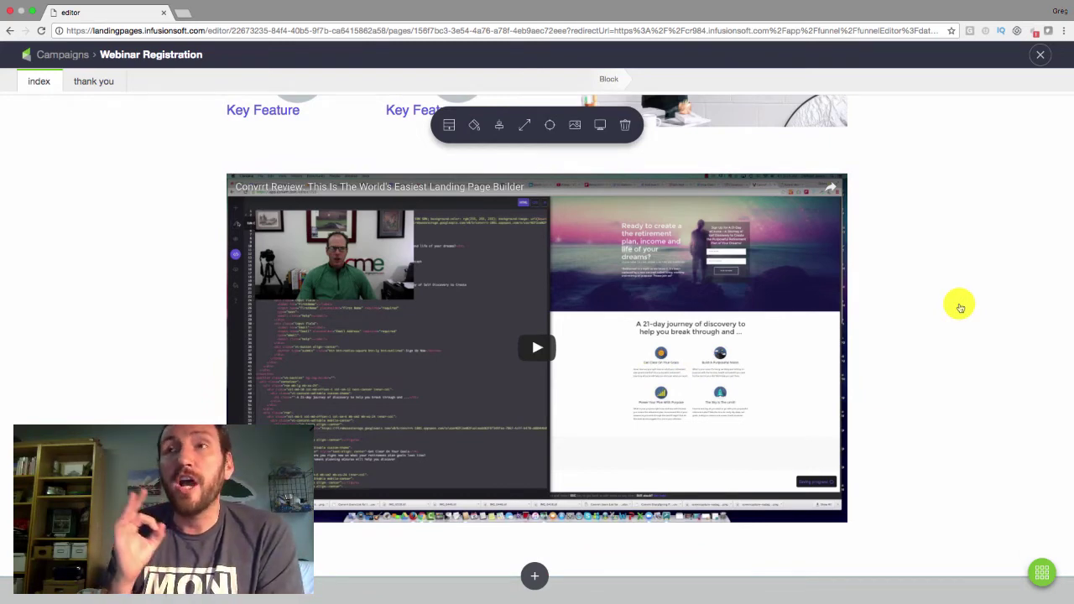
scroll(960, 307, "up", 5)
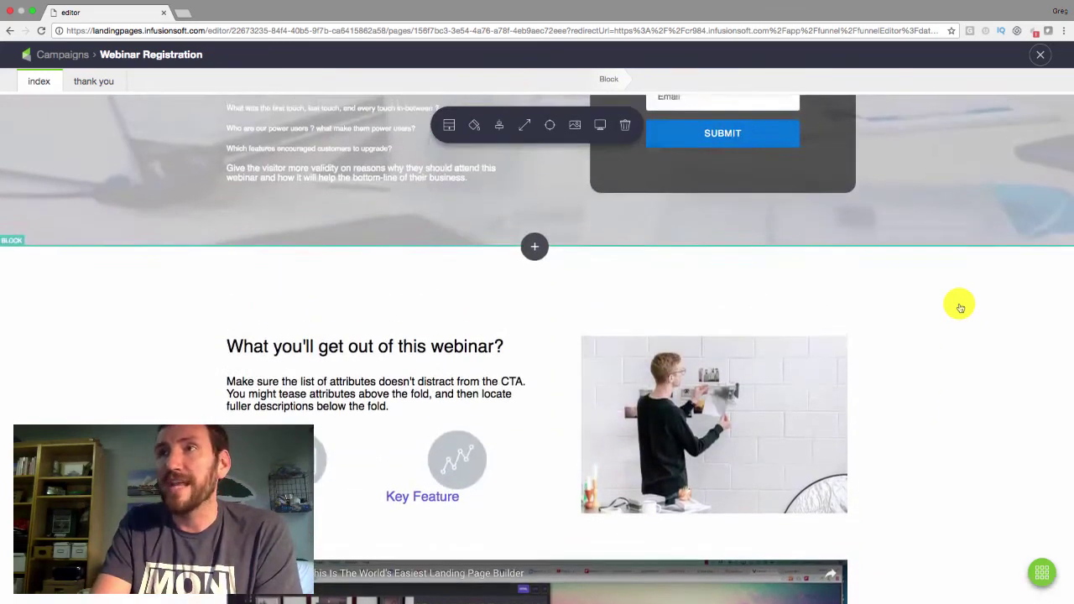
scroll(961, 307, "up", 2)
scroll(960, 308, "down", 5)
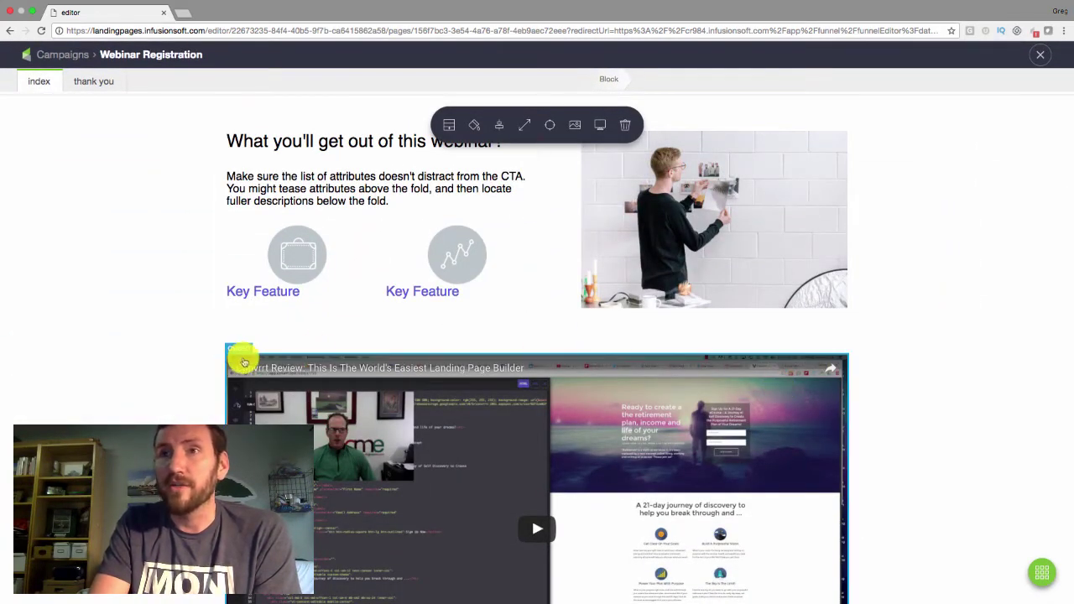
scroll(336, 439, "down", 3)
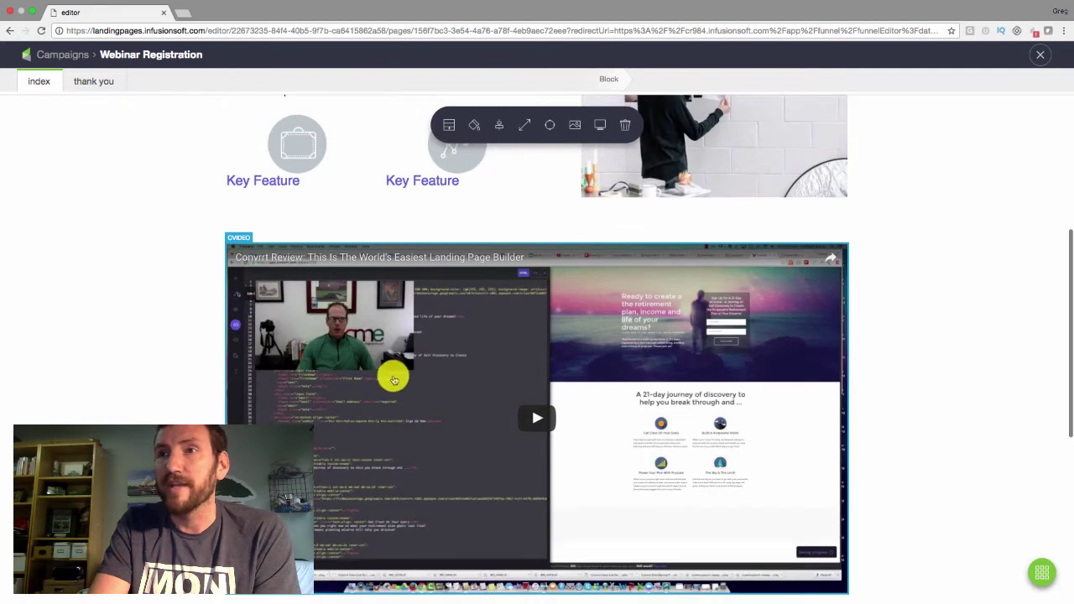
Step: Swap the video's link for the 'Tools Presentation - May 2017' YouTube URL
left_click(396, 286)
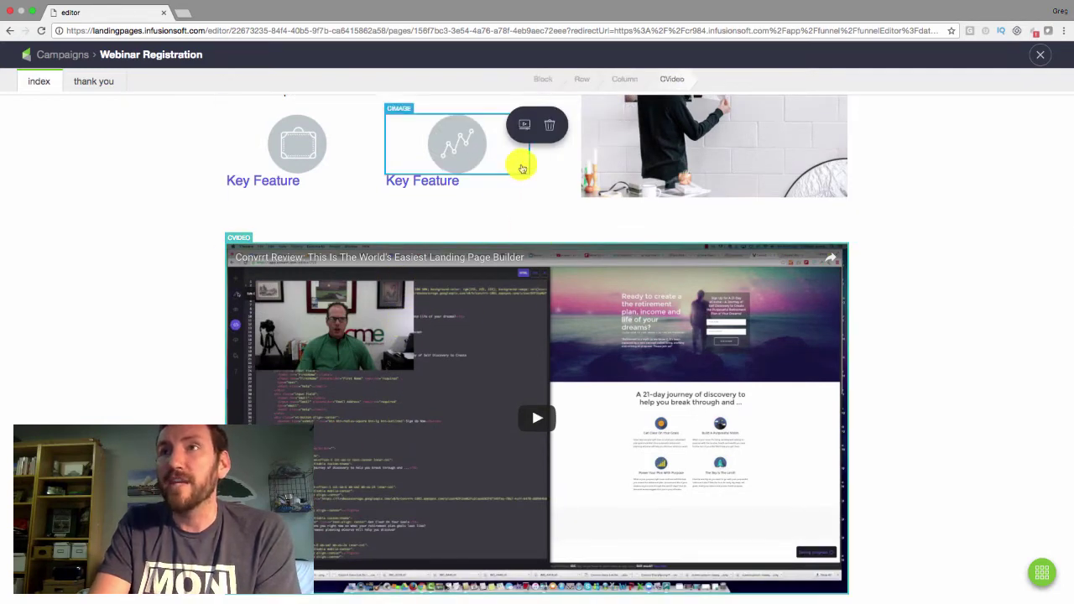
left_click(527, 132)
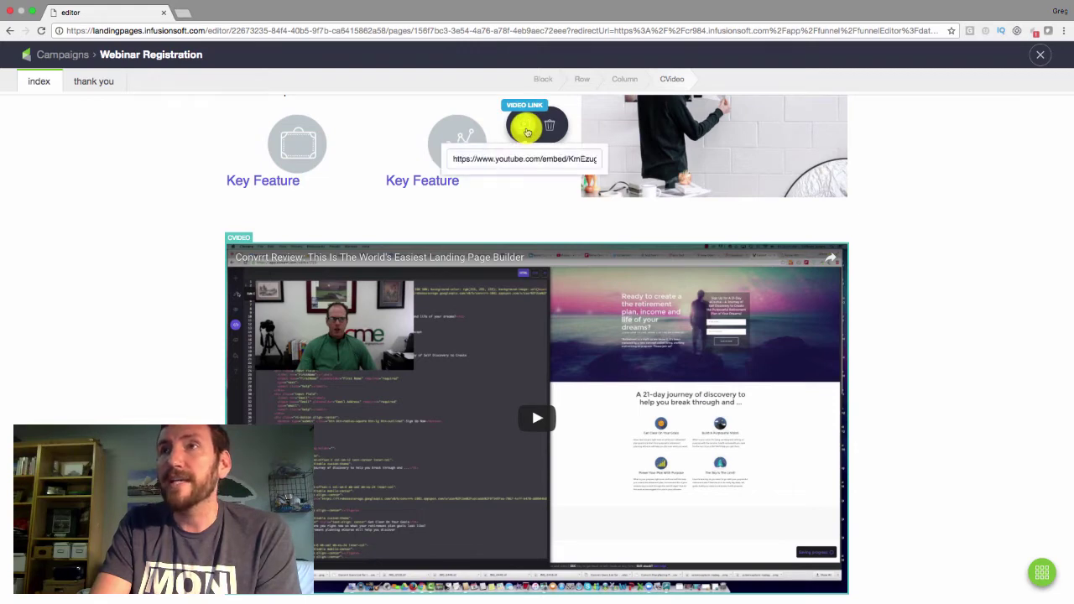
left_click(516, 157)
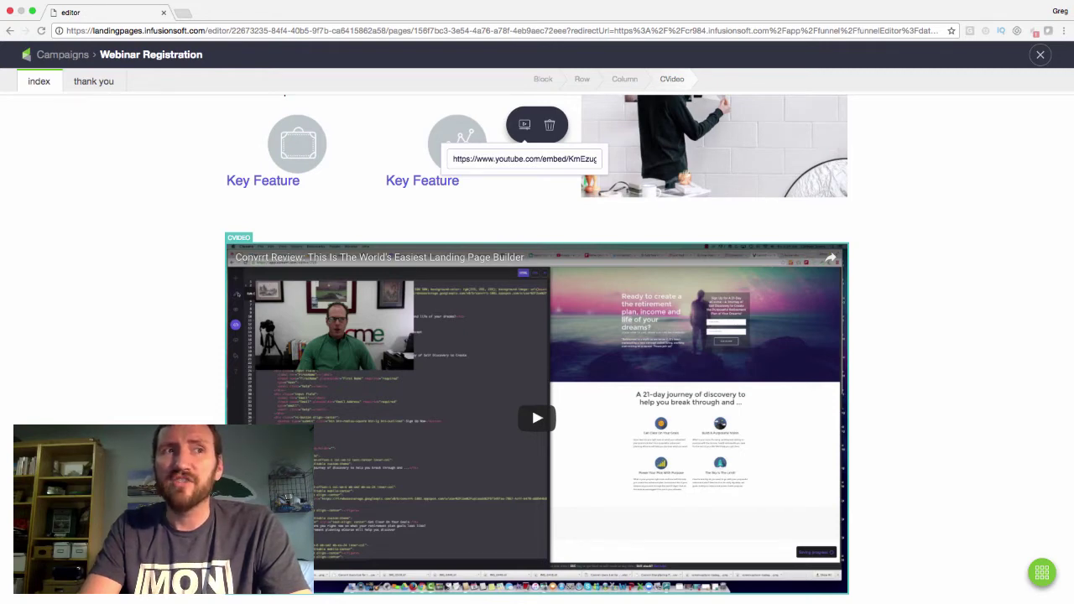
left_click(504, 159)
key("ctrl+a")
type("https://youtu.be/5ayr4TIGP_o")
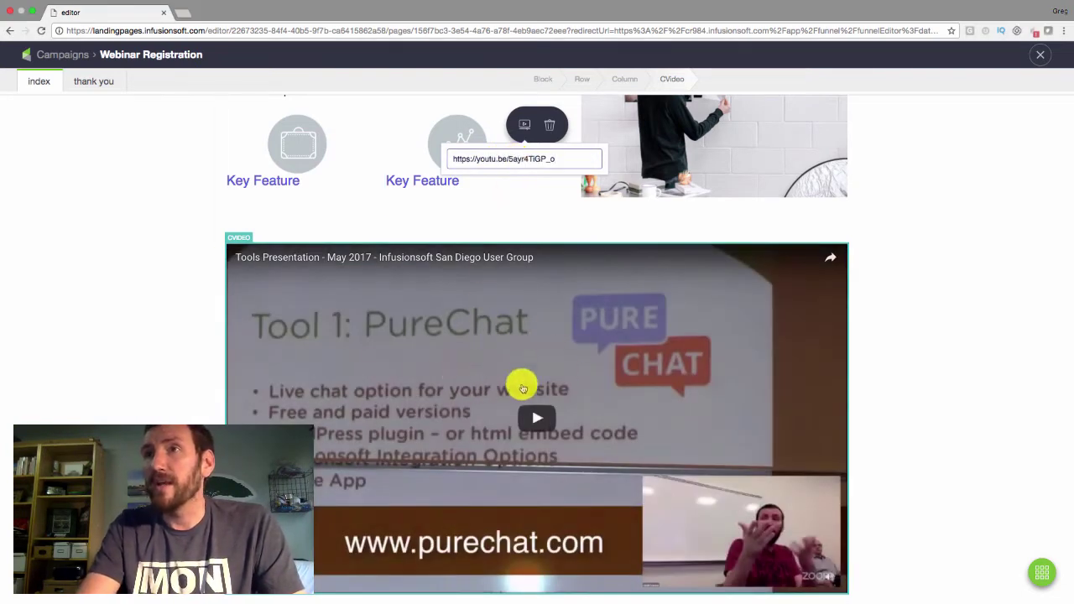
key("super+Tab")
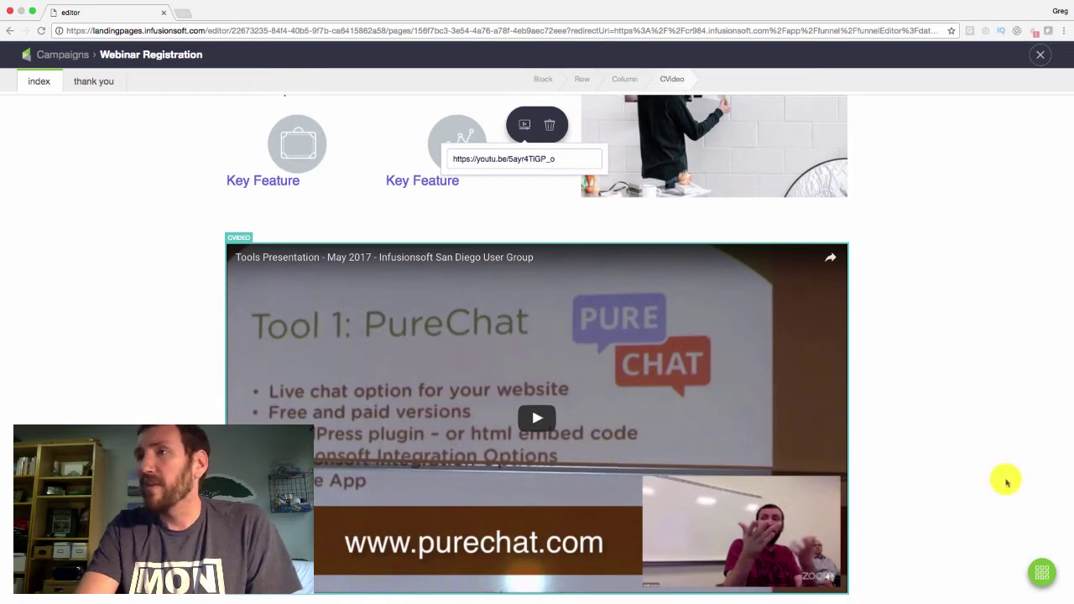
Step: Paste the Wistia media URL over the video's YouTube link
left_click(1046, 581)
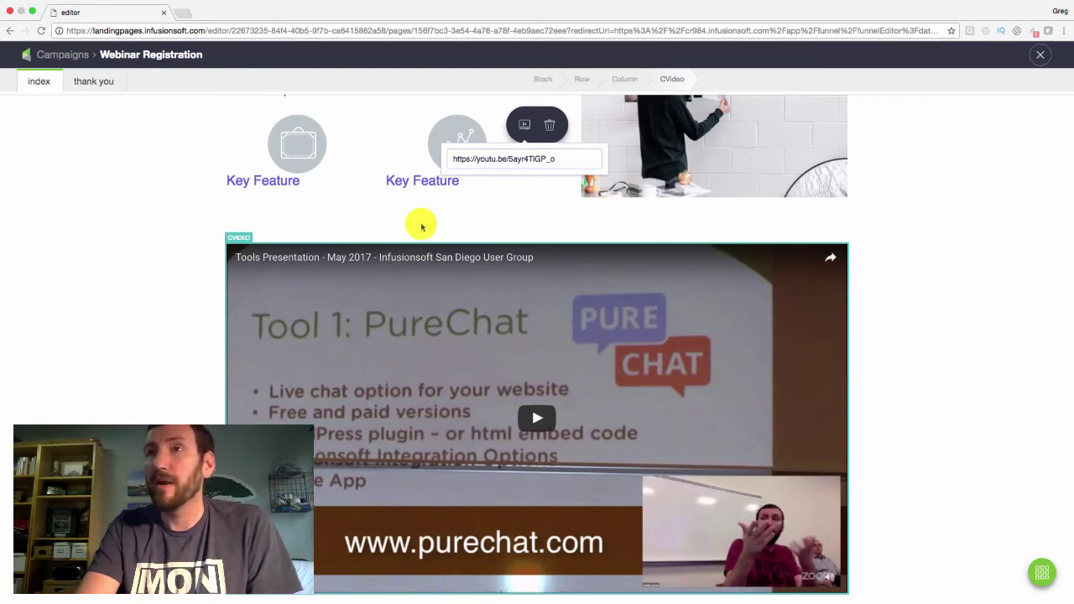
left_click(567, 160)
left_click_drag(567, 160, 408, 163)
key("ctrl+v")
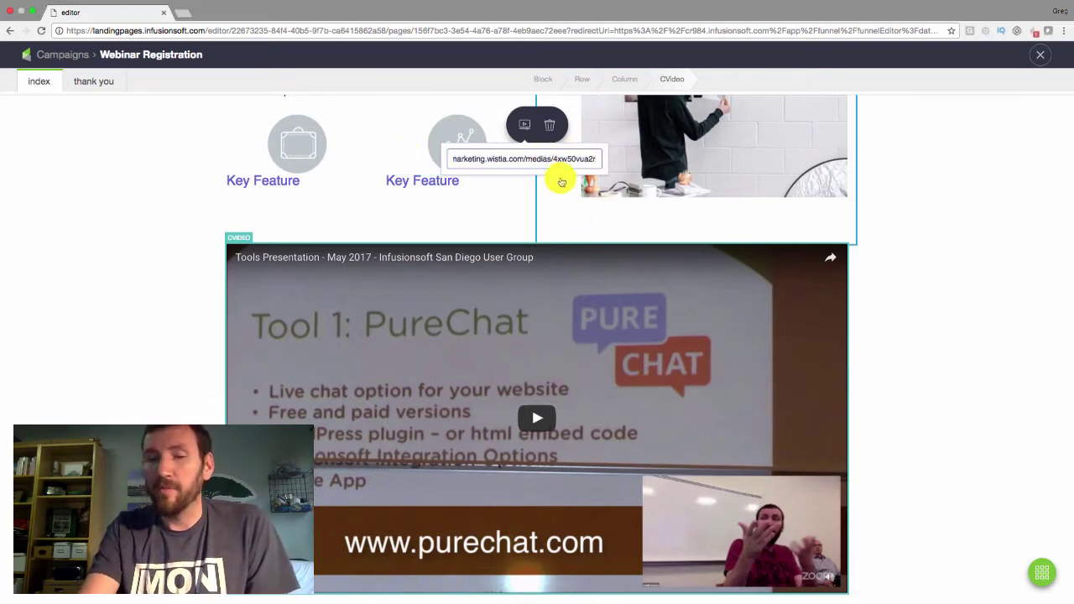
left_click(106, 213)
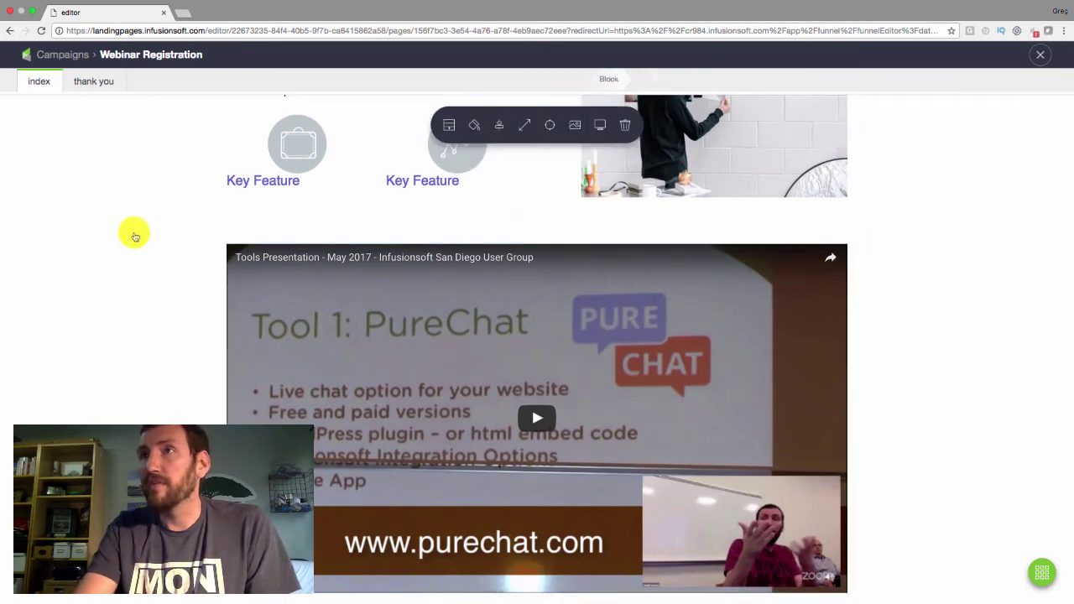
Step: Reselect the embedded video and replace its whole link with the Wistia URL
left_click(509, 281)
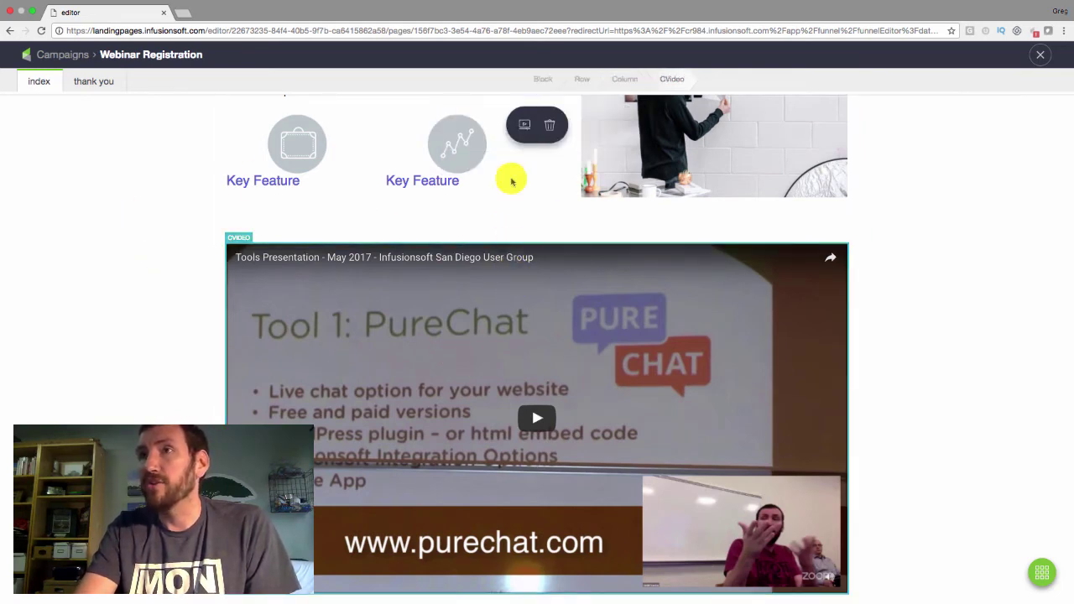
left_click(521, 128)
left_click(503, 158)
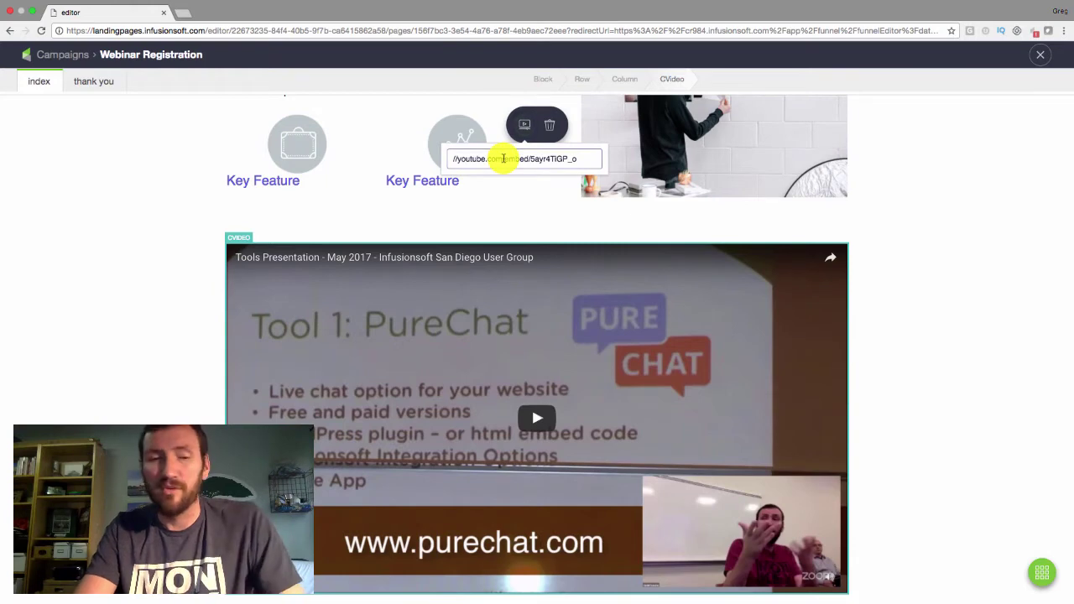
key("ctrl+a")
key("ctrl+v")
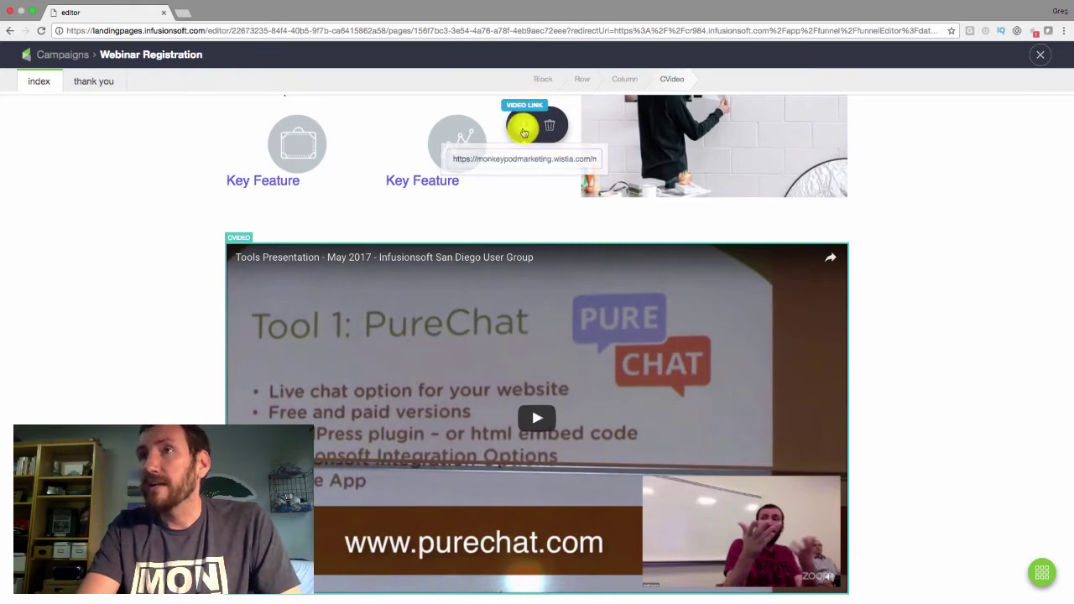
left_click(524, 126)
scroll(570, 393, "down", 3)
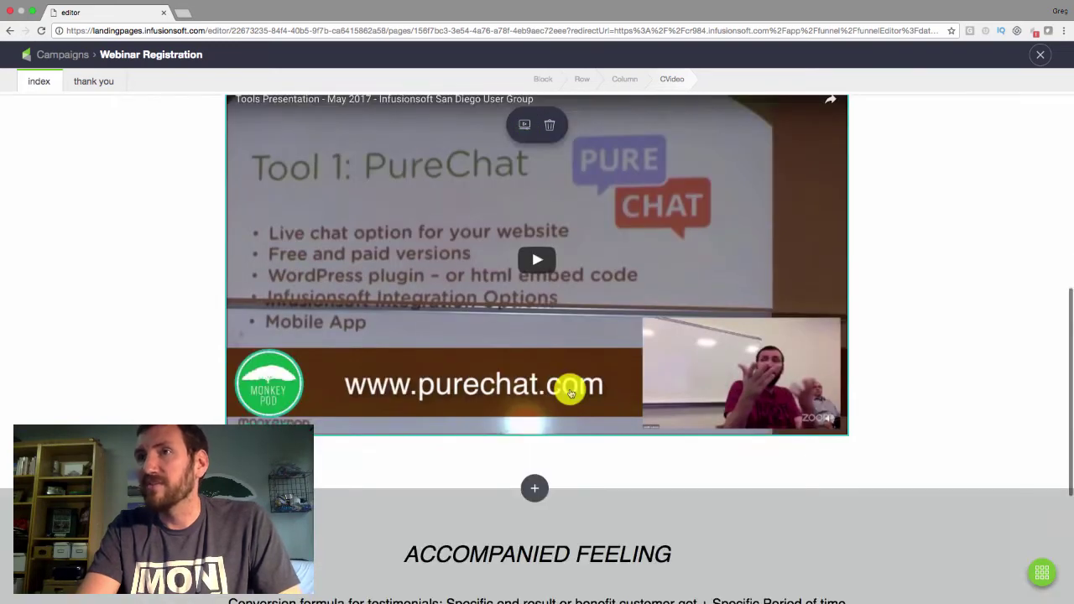
scroll(570, 392, "up", 2)
scroll(571, 393, "up", 4)
scroll(571, 393, "up", 2)
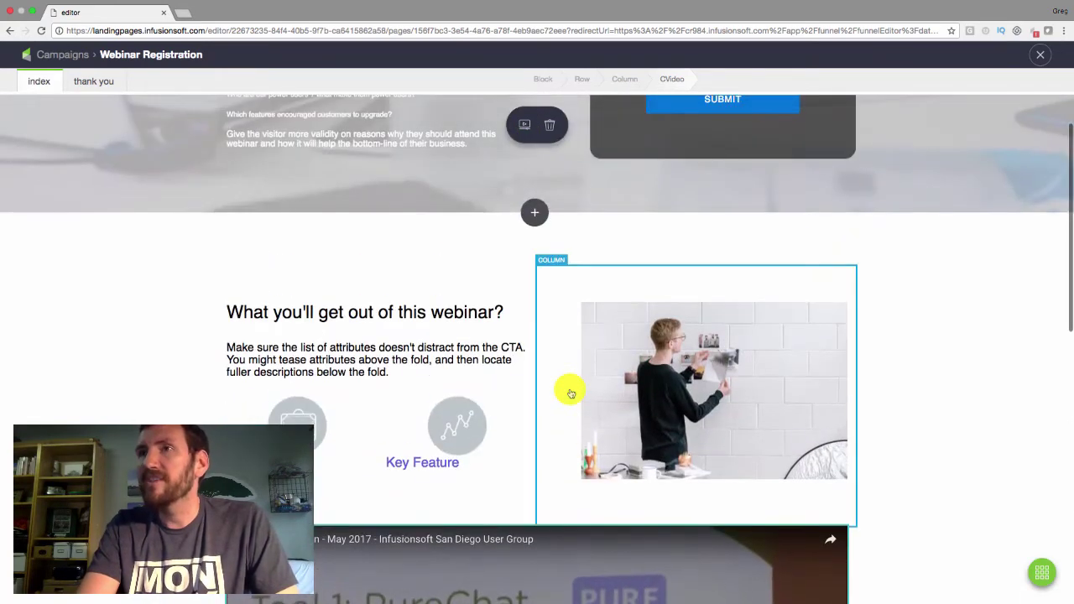
scroll(571, 392, "up", 3)
scroll(571, 393, "up", 1)
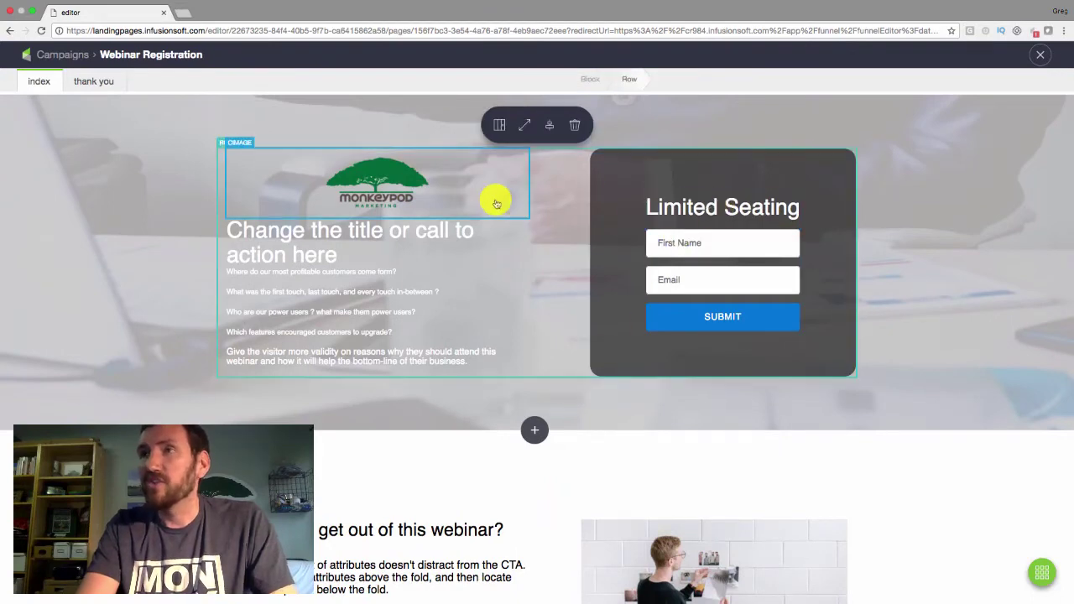
triple_click(696, 211)
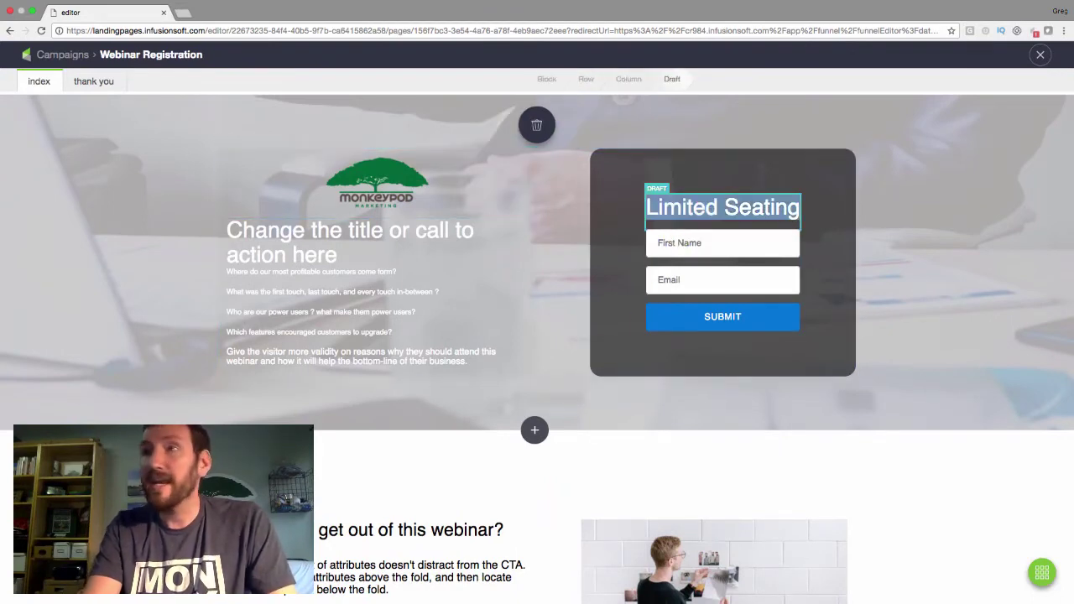
type("Opt ")
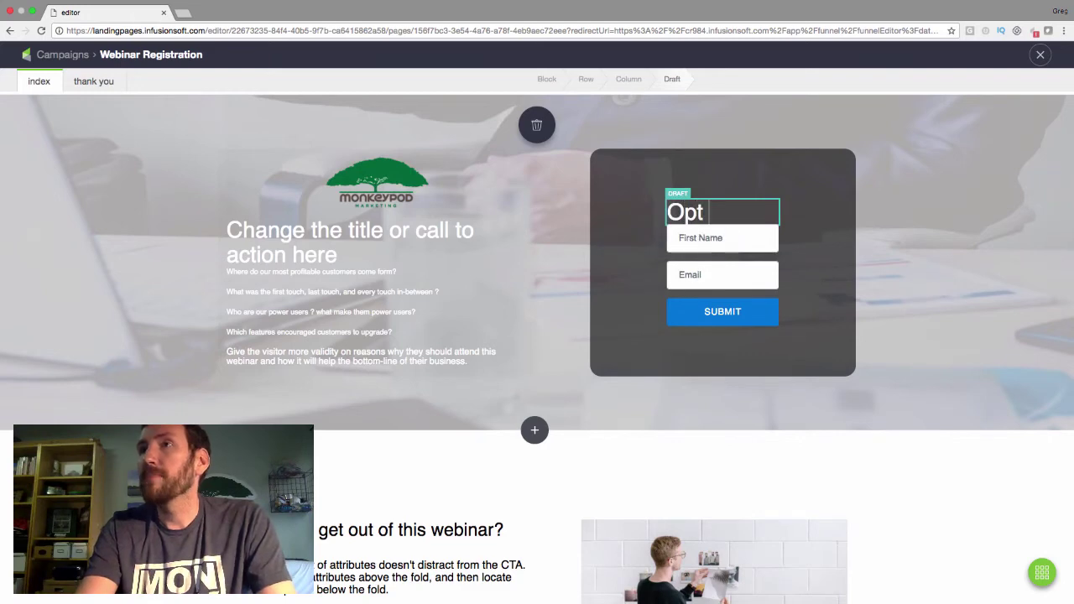
type("In Below Please")
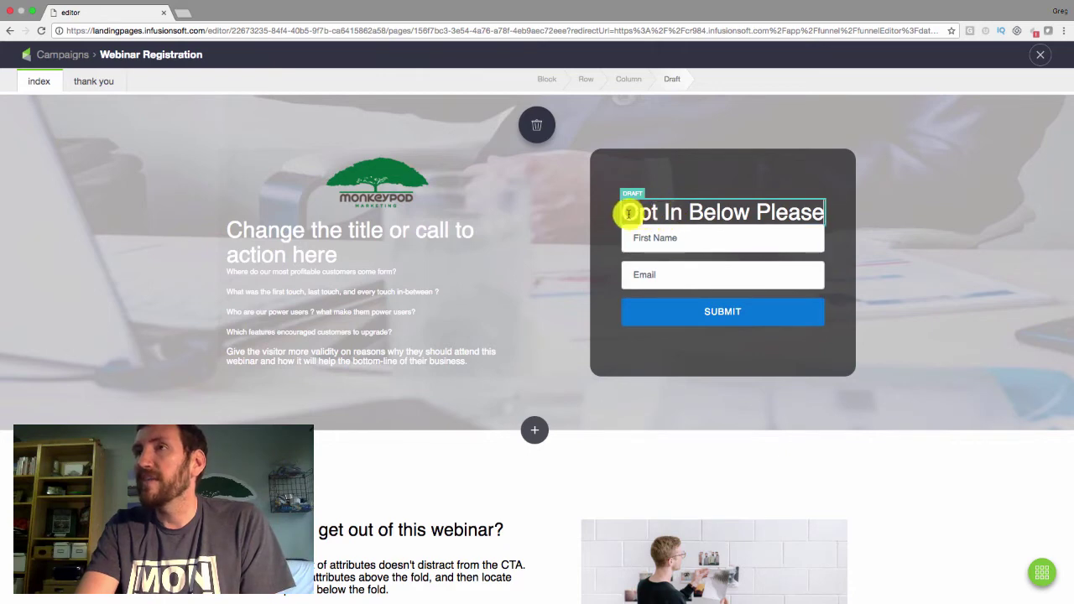
left_click_drag(627, 213, 859, 216)
left_click(931, 235)
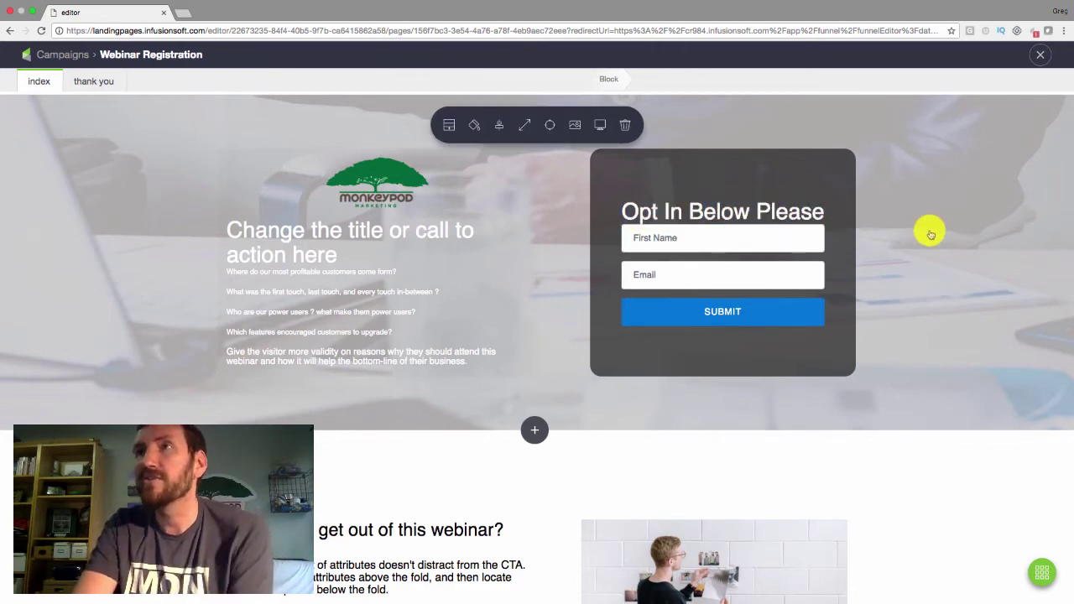
Step: Scroll through the index page for review, then switch to the thank-you page
scroll(931, 234, "down", 2)
scroll(930, 234, "down", 3)
scroll(930, 234, "down", 1)
scroll(930, 234, "down", 2)
scroll(931, 234, "down", 1)
scroll(915, 252, "up", 3)
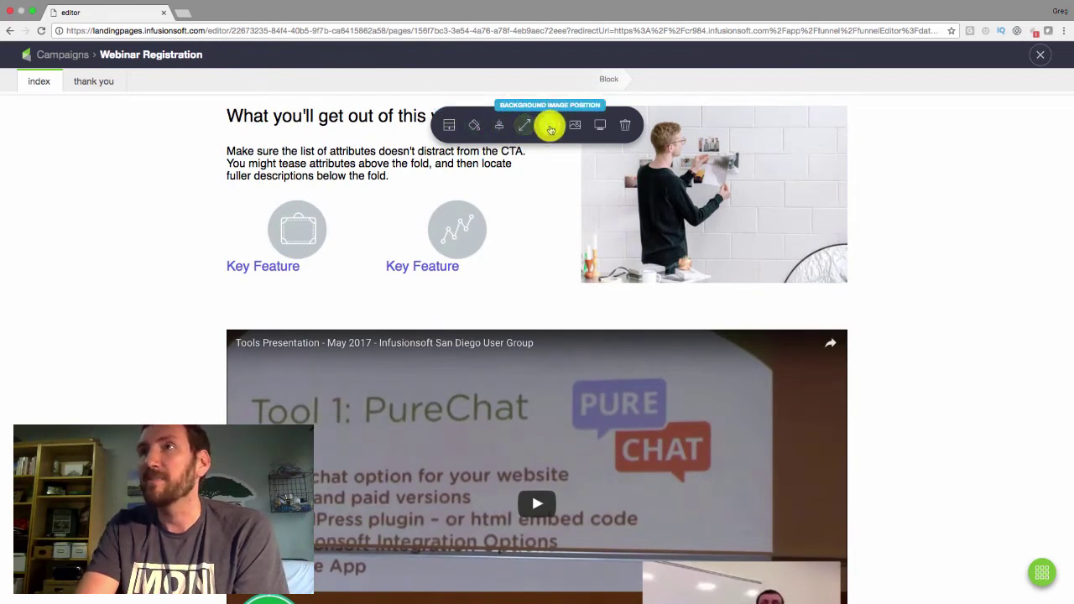
scroll(523, 233, "down", 2)
scroll(525, 233, "down", 3)
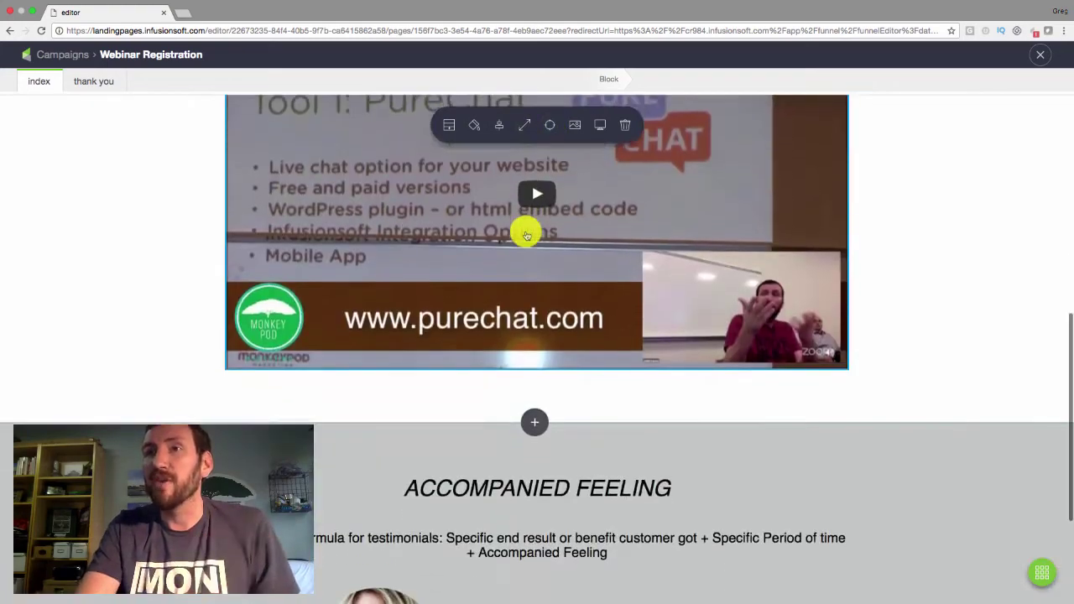
scroll(528, 236, "down", 3)
scroll(527, 236, "down", 1)
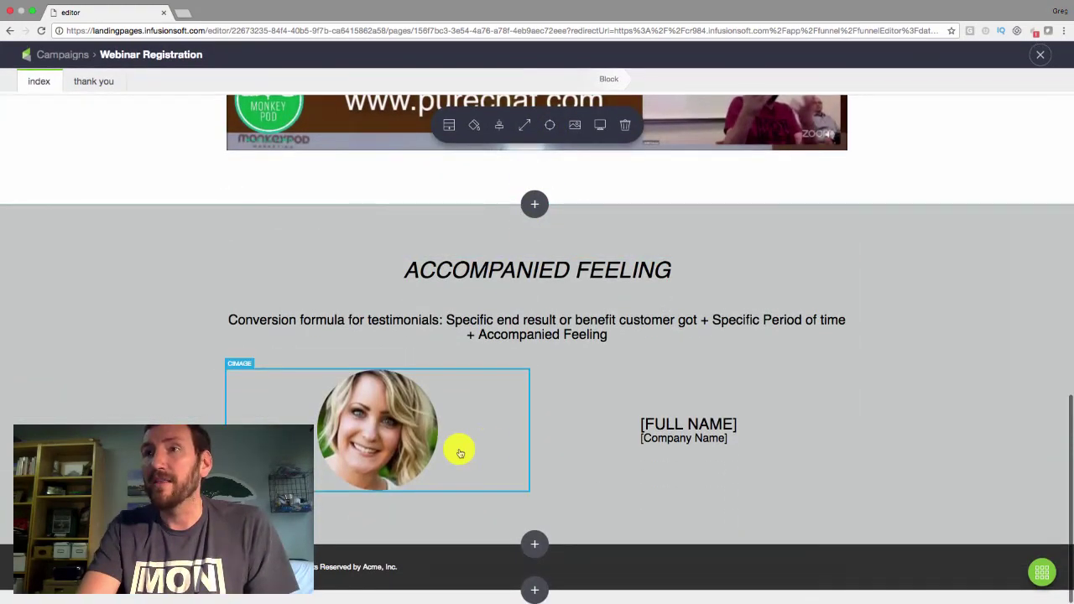
scroll(547, 432, "up", 10)
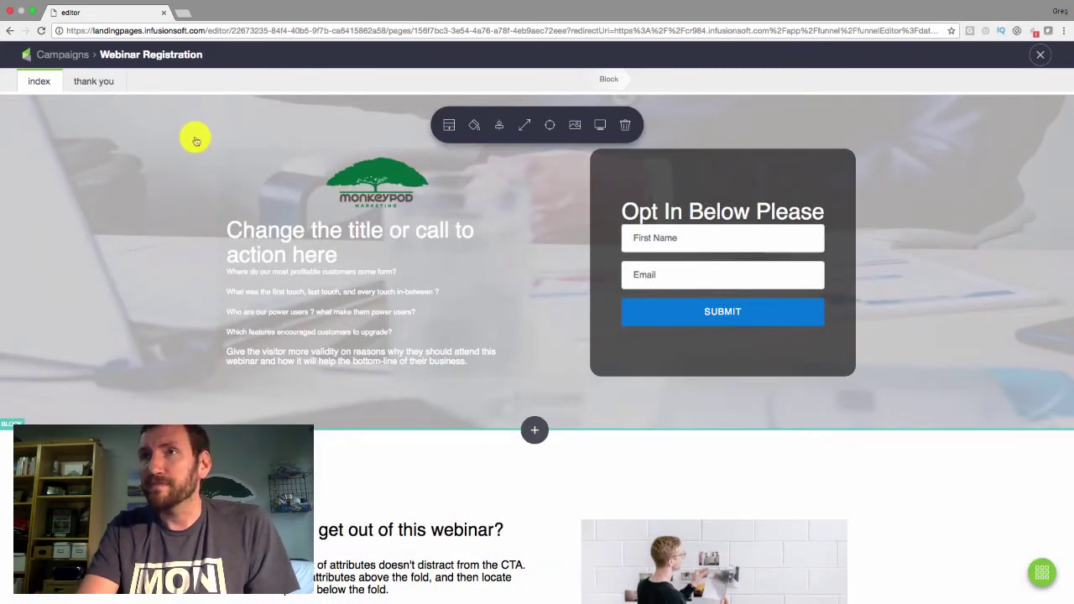
left_click(99, 82)
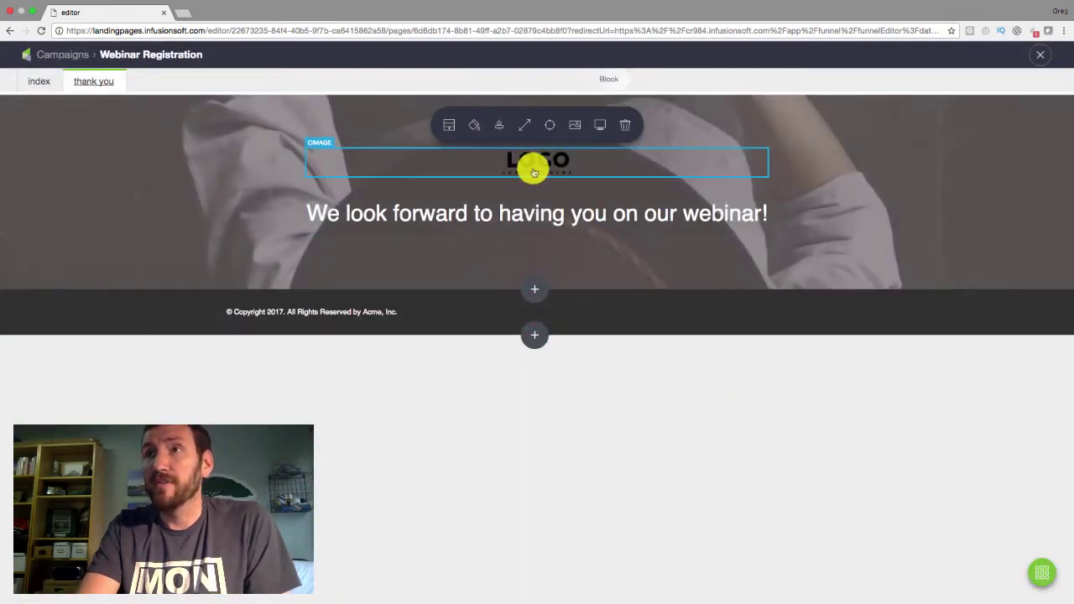
Step: Replace the placeholder logo with the BLOG letter-tiles photo from the Marketing gallery
left_click(535, 170)
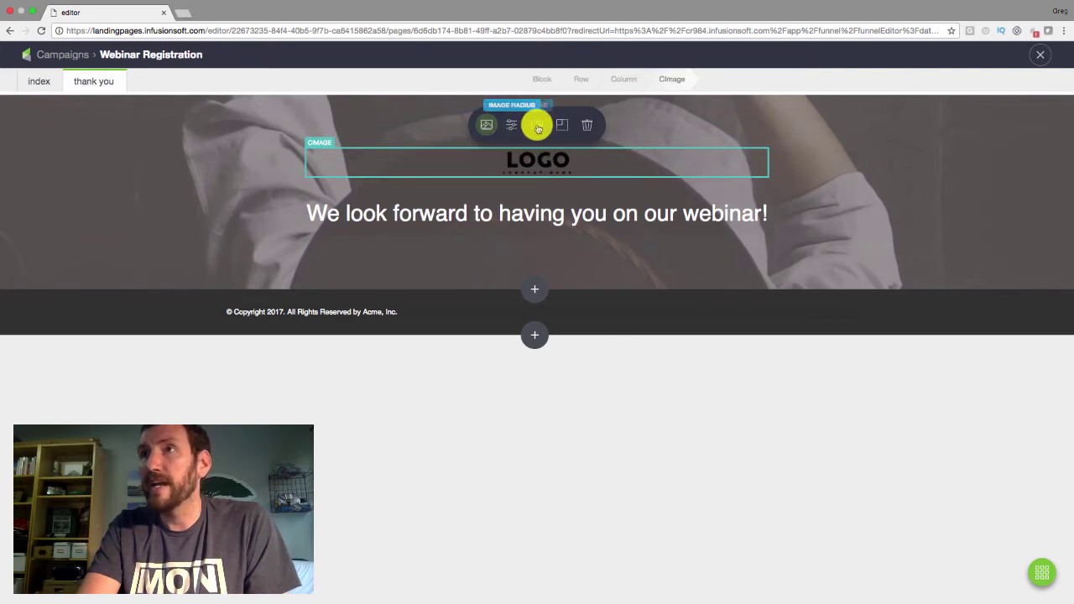
left_click(538, 124)
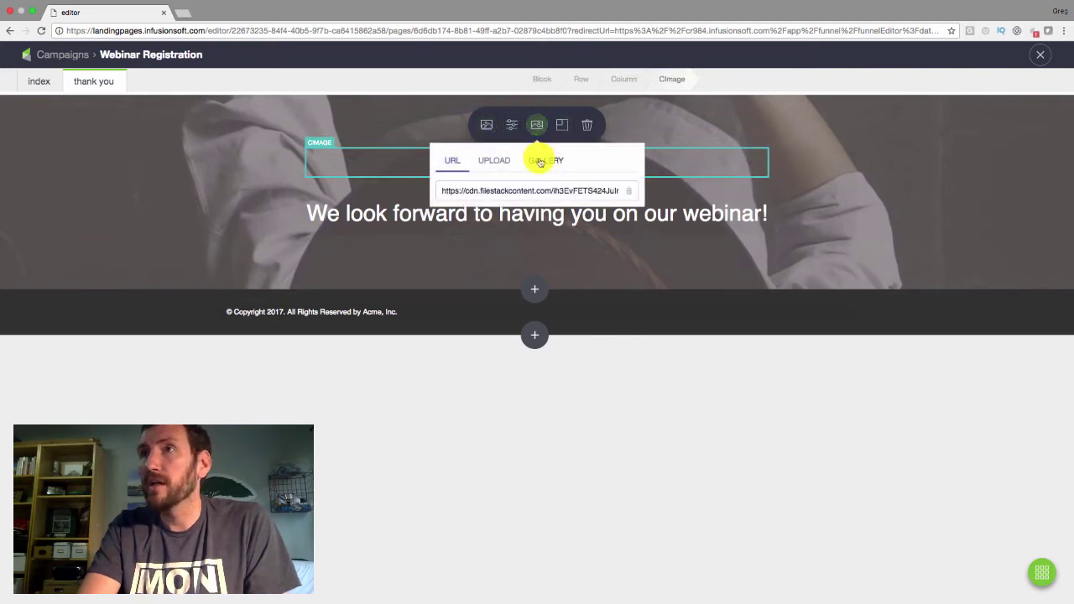
left_click(541, 161)
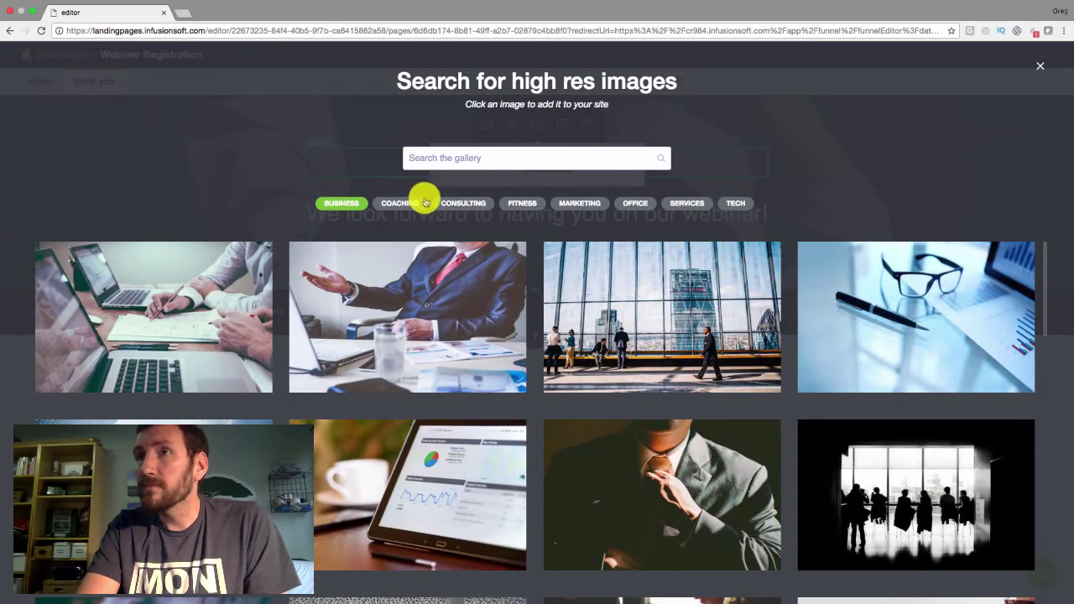
left_click(559, 204)
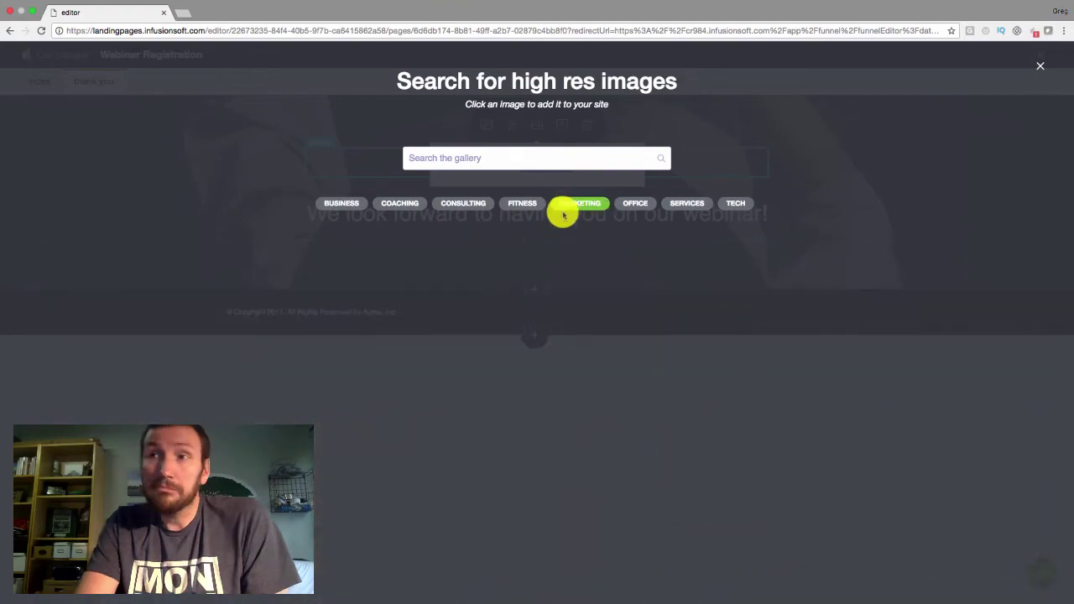
scroll(485, 312, "down", 2)
scroll(485, 311, "down", 2)
scroll(486, 311, "down", 3)
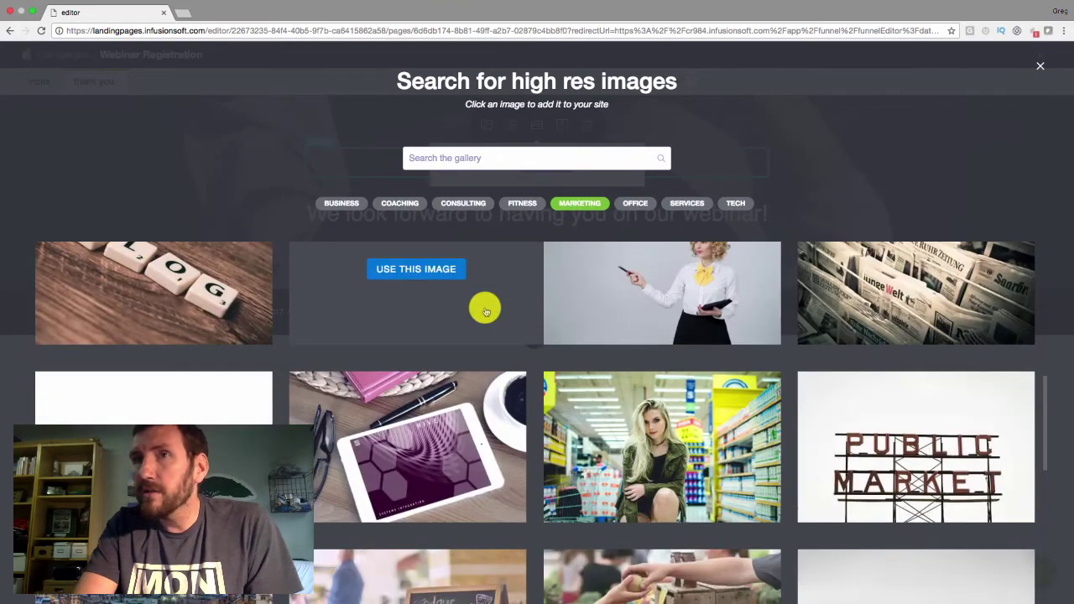
scroll(484, 305, "up", 1)
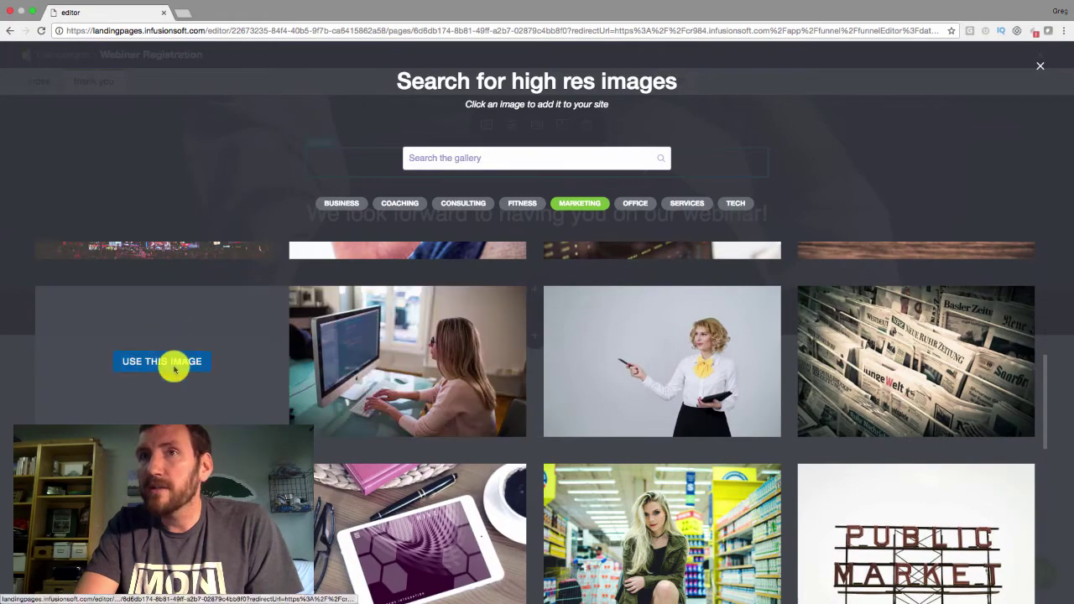
left_click(170, 362)
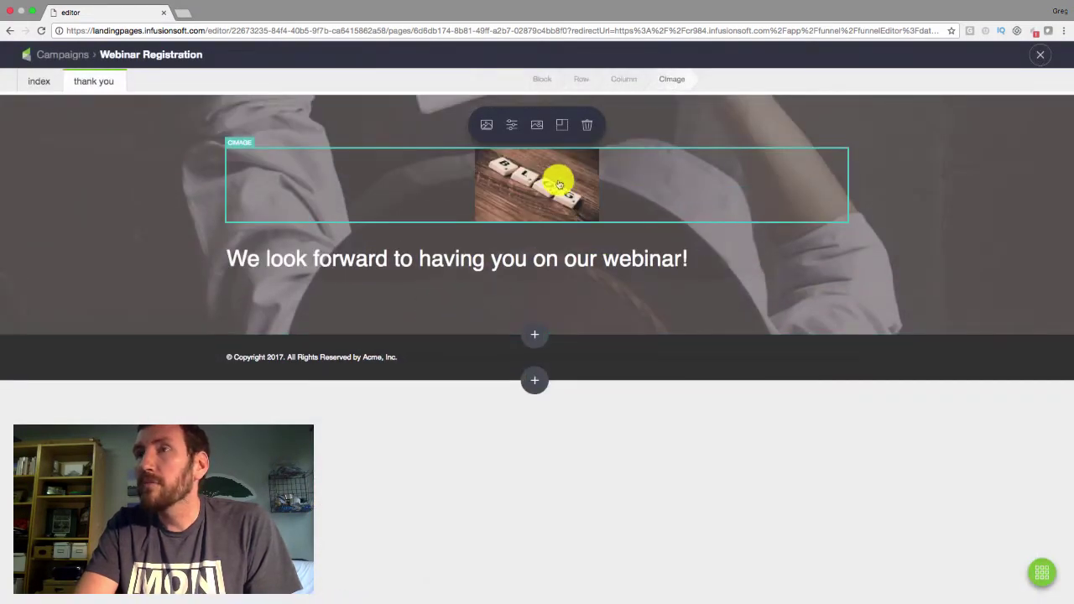
Step: Set the image radius to Circle
left_click(513, 130)
left_click(503, 174)
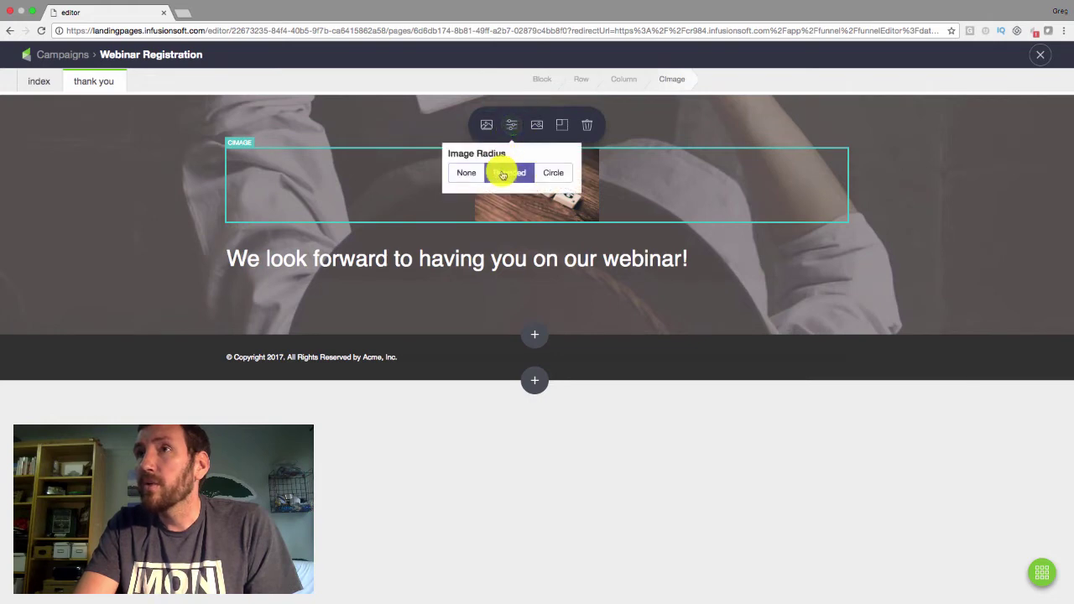
left_click(553, 174)
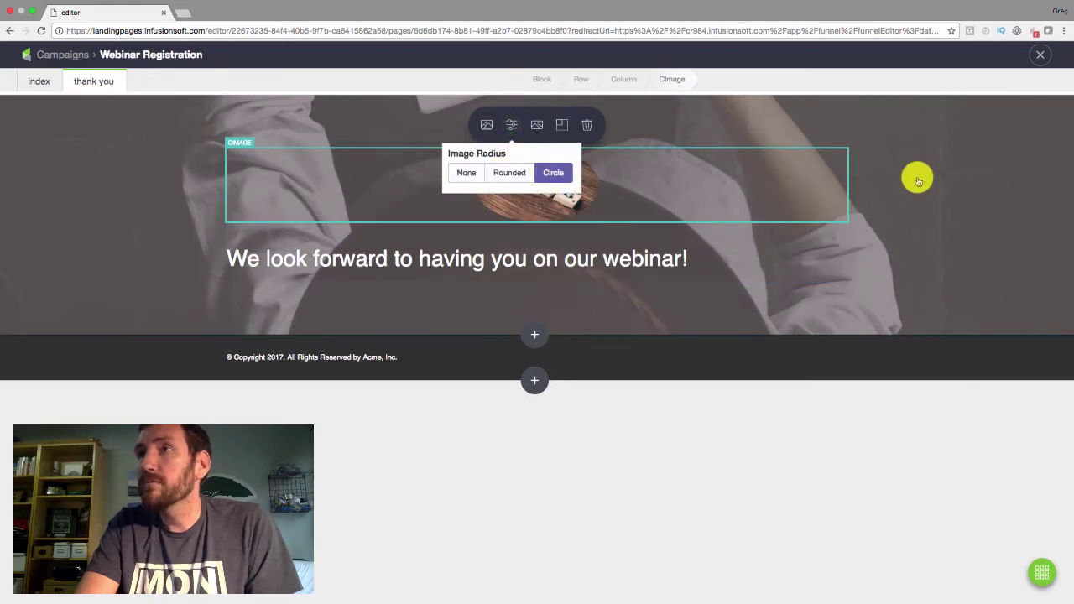
left_click(919, 177)
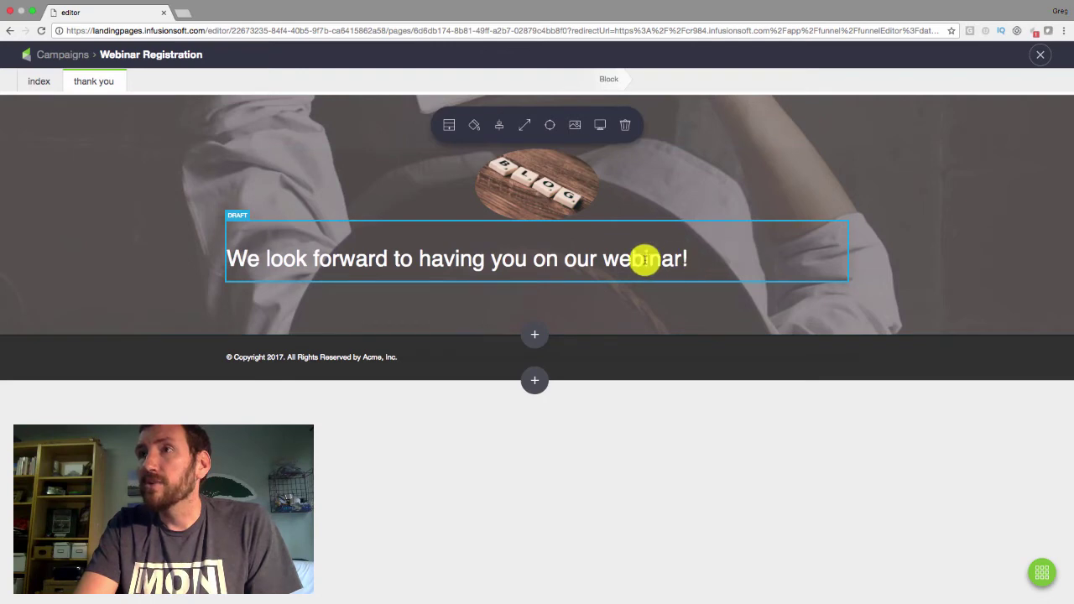
Step: Replace the thank-you heading text with 'Continue to our blog'
left_click(458, 260)
triple_click(458, 259)
type("Co")
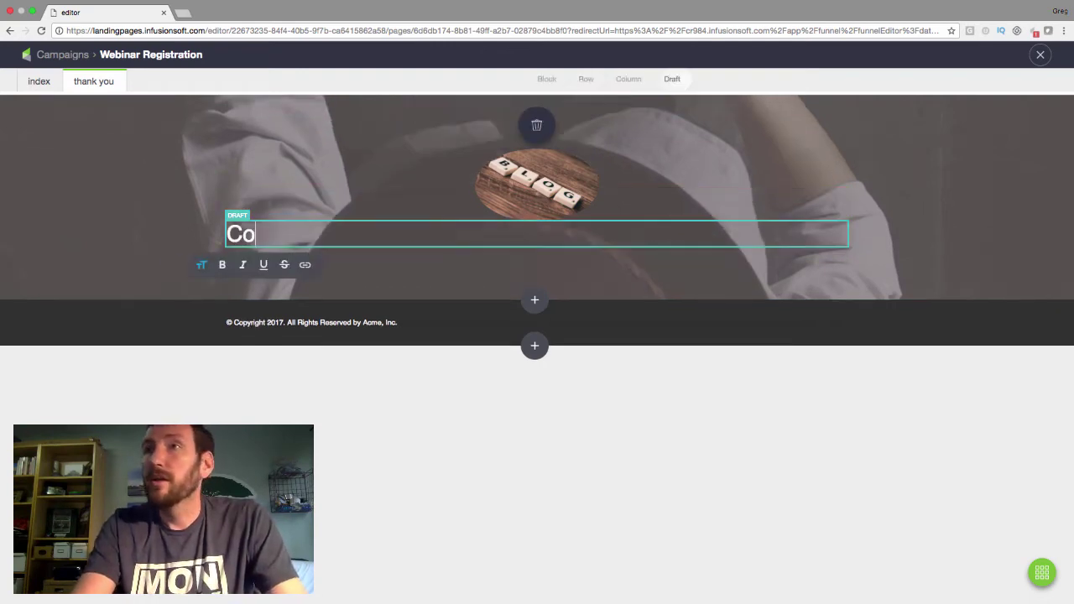
type("ntinue to our blog.")
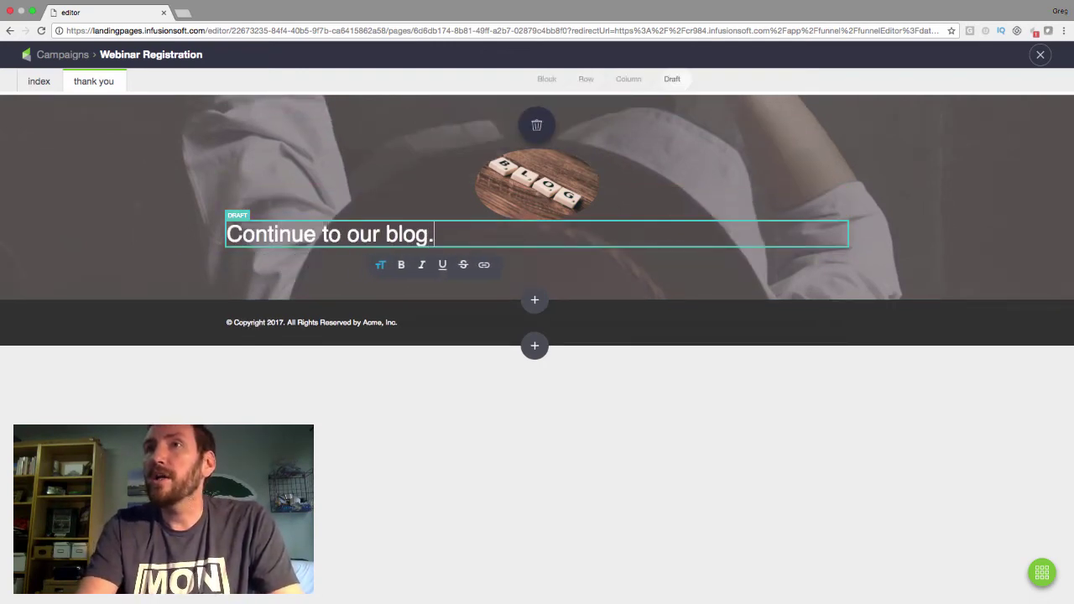
key("ctrl+a")
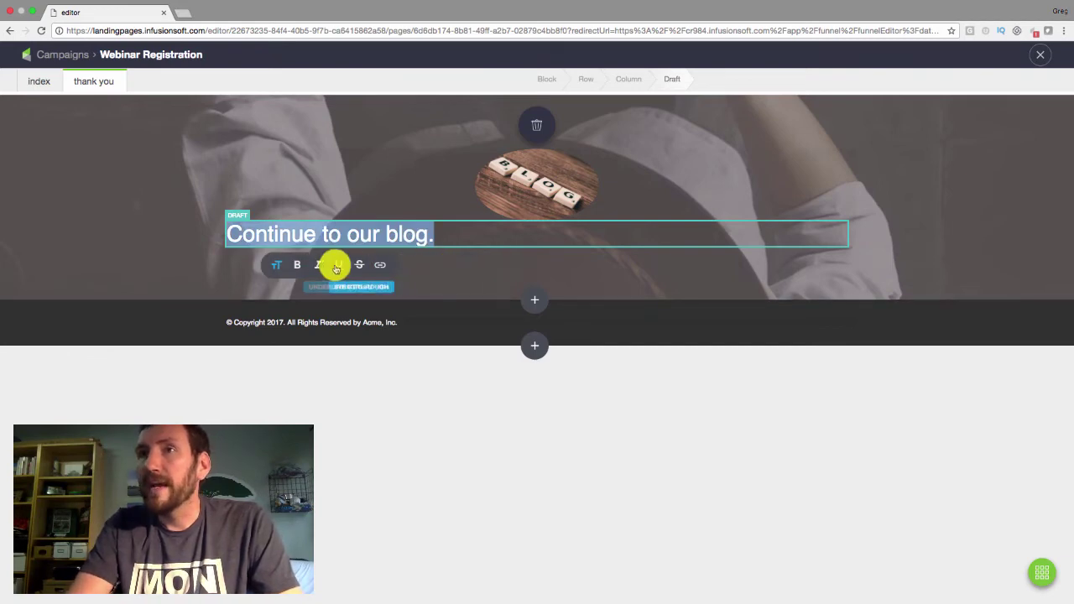
left_click(279, 266)
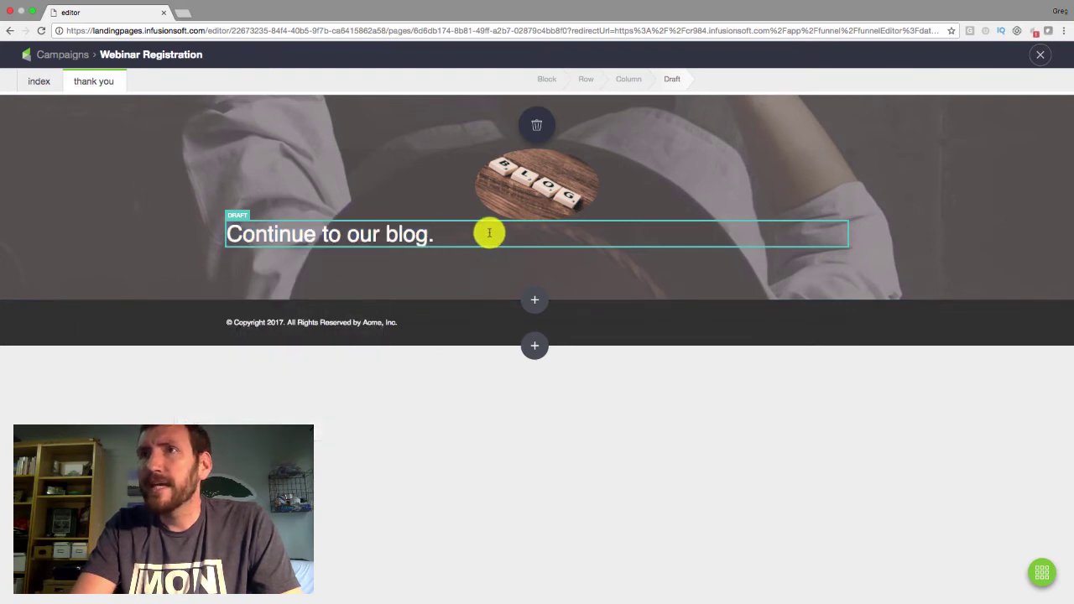
left_click_drag(489, 233, 250, 234)
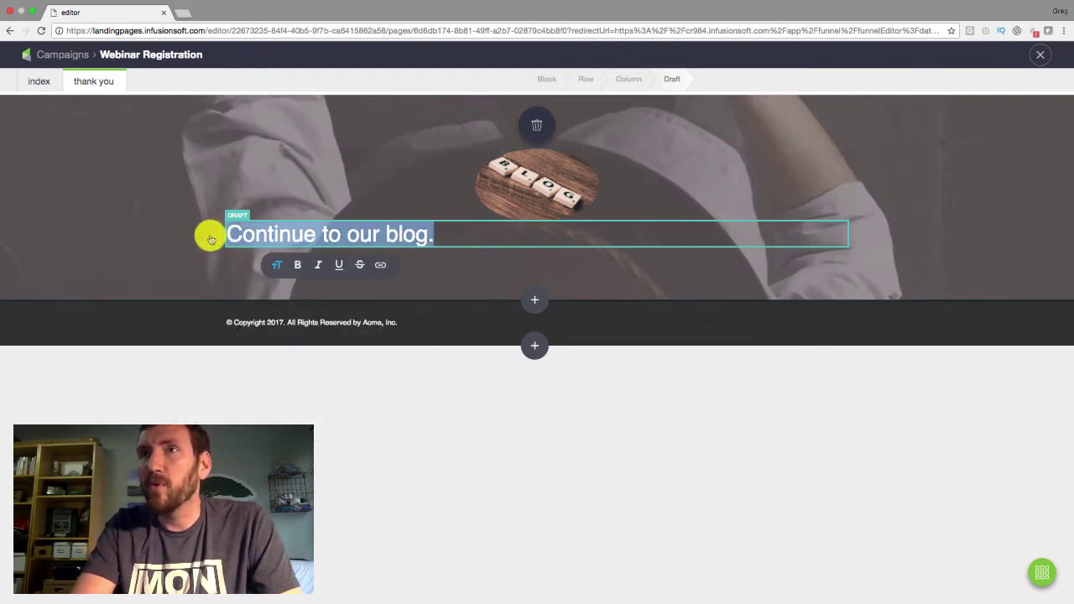
left_click(210, 234)
left_click(415, 232)
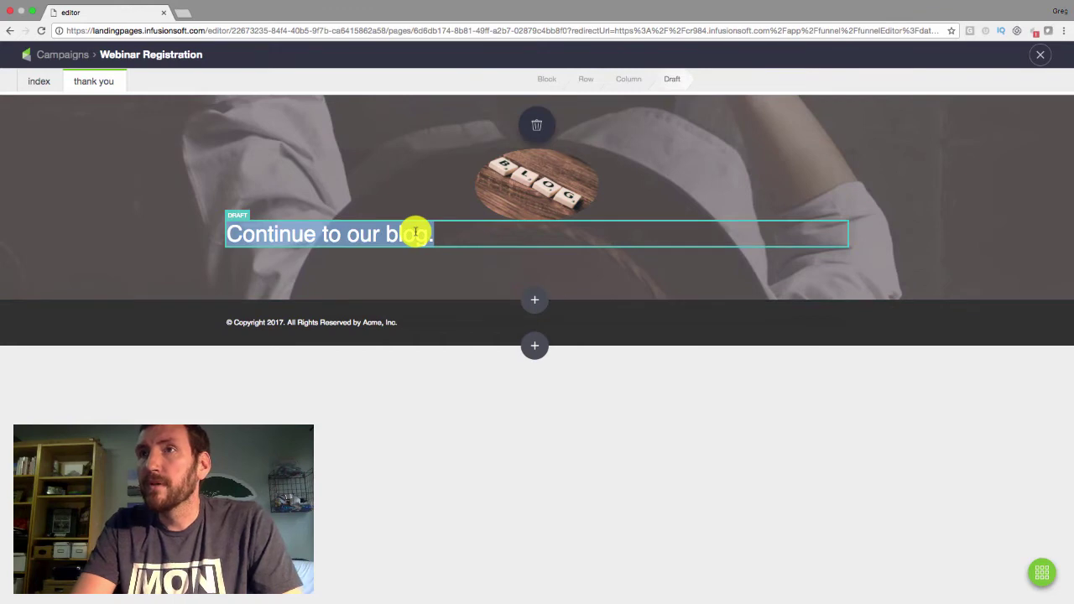
Step: Hyperlink the word 'blog' to the Monkeypod Marketing website
double_click(420, 235)
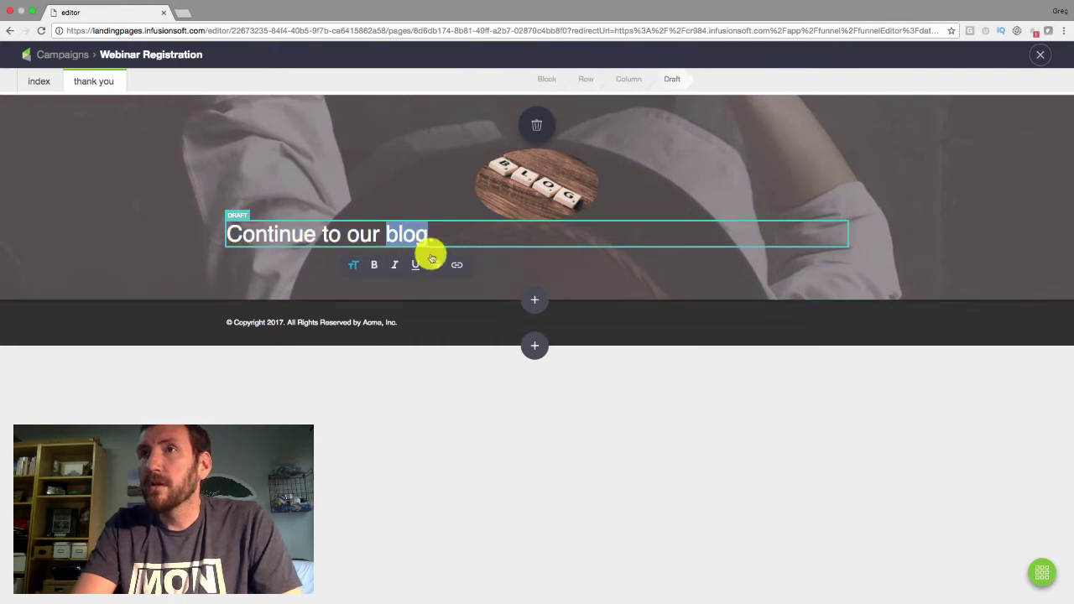
left_click(456, 265)
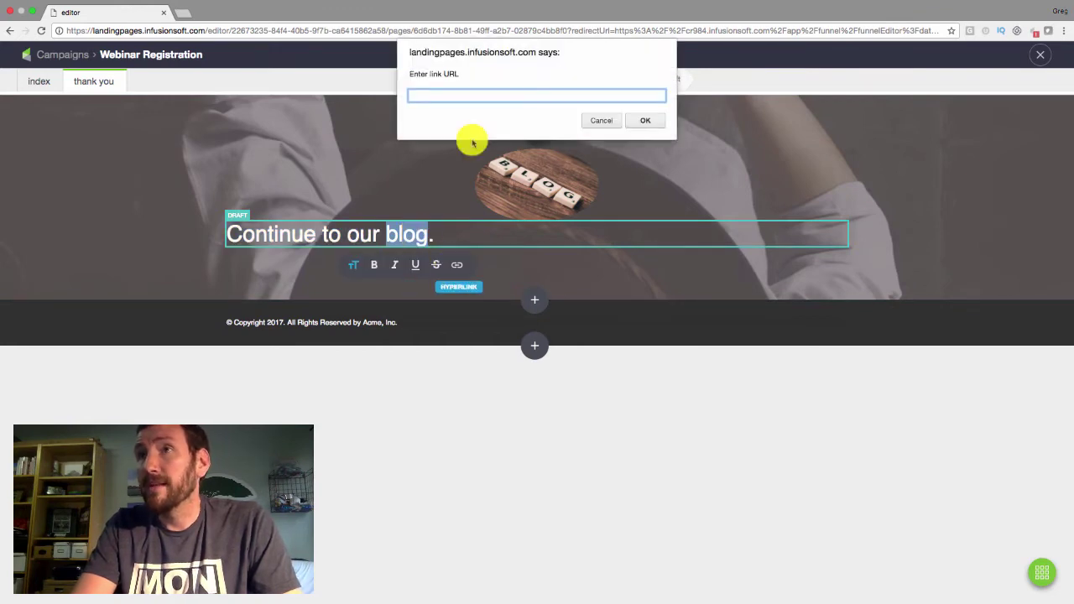
type("www.monkeypodmarketing.com/blog")
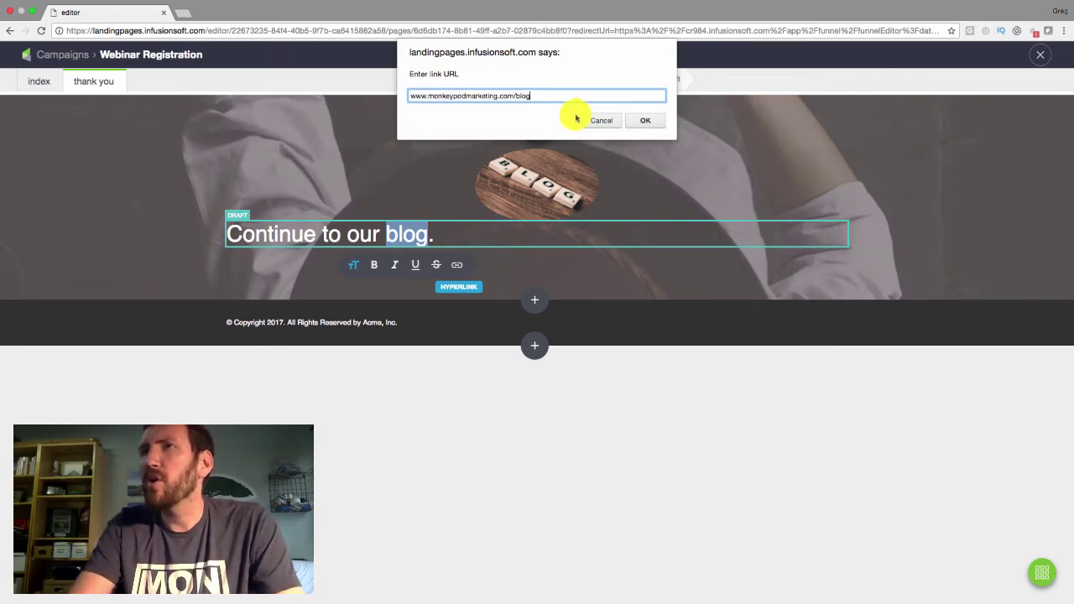
left_click(646, 120)
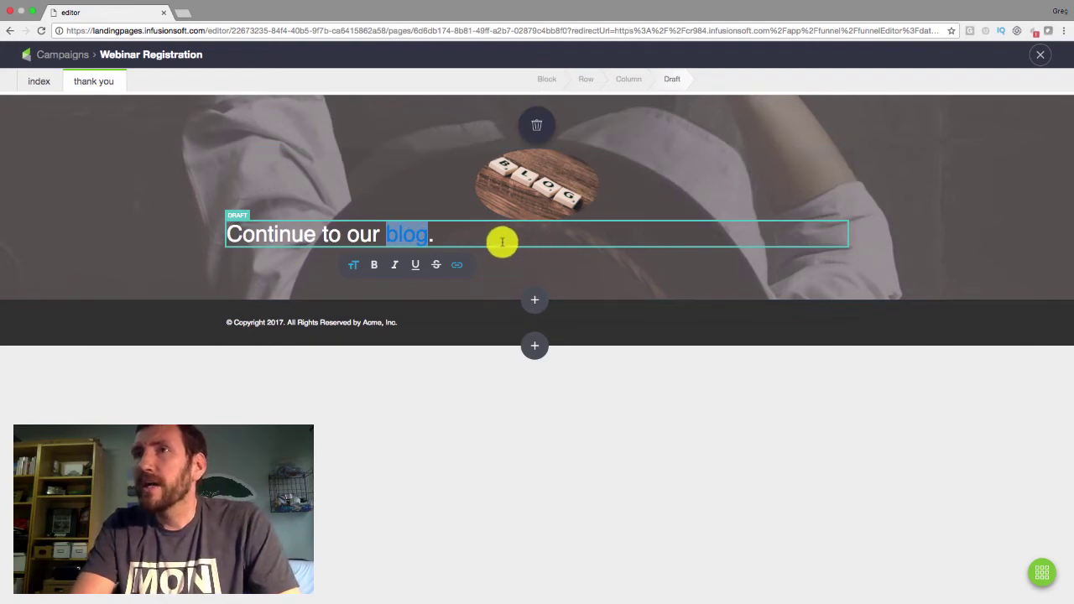
left_click(532, 251)
left_click(473, 231)
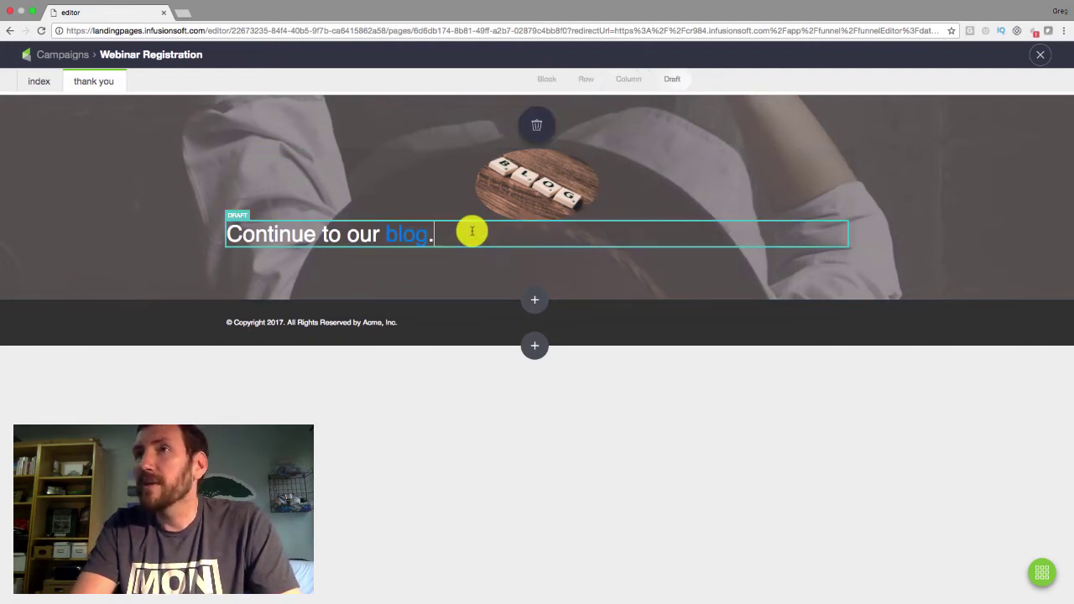
left_click(223, 233)
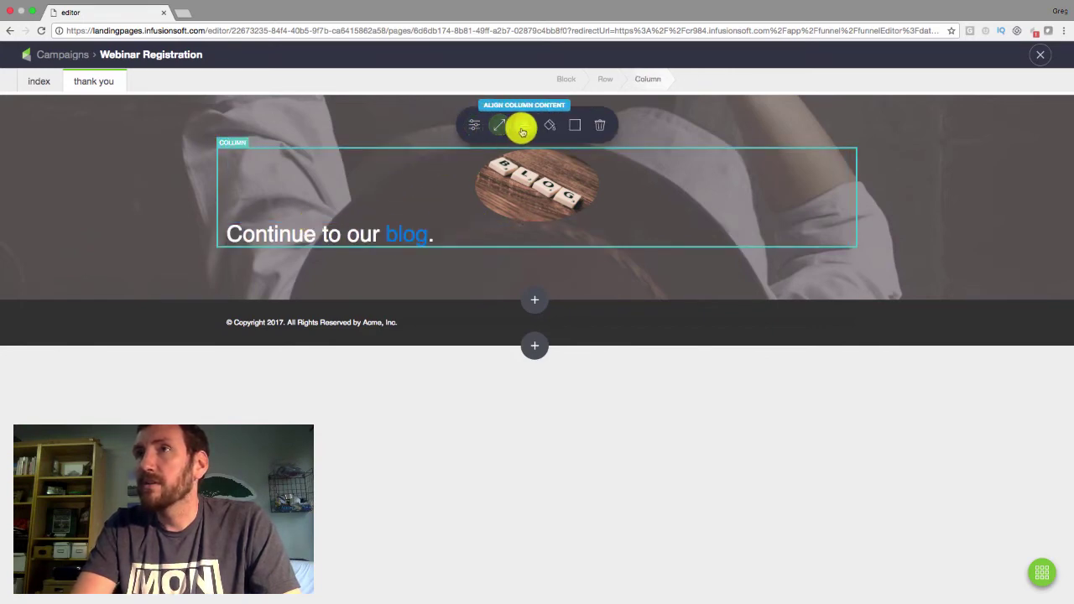
Step: Set the blog column's horizontal content alignment to centre
left_click(522, 129)
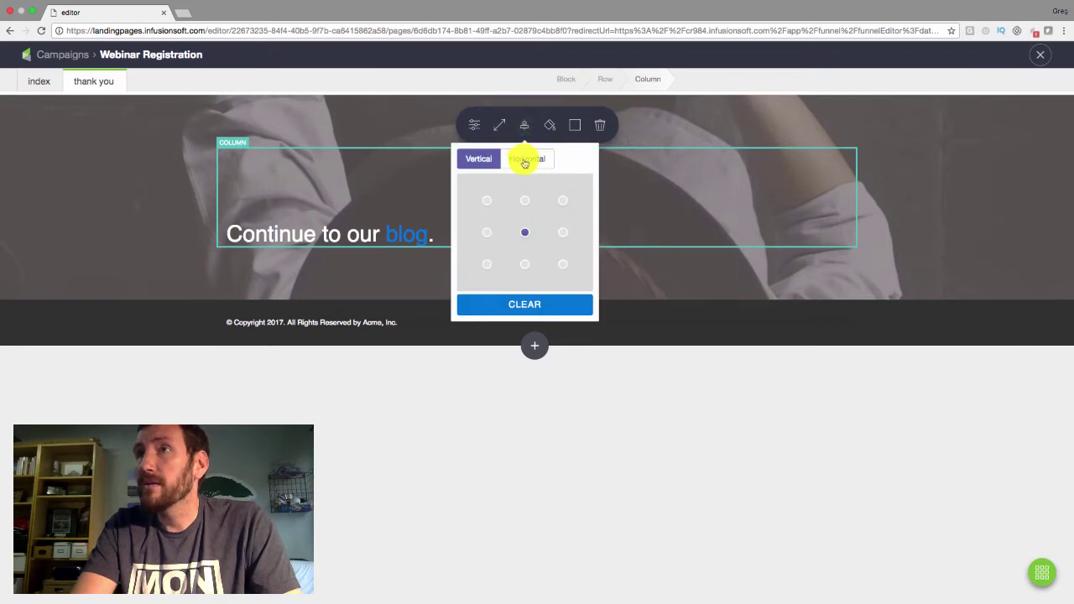
left_click(526, 159)
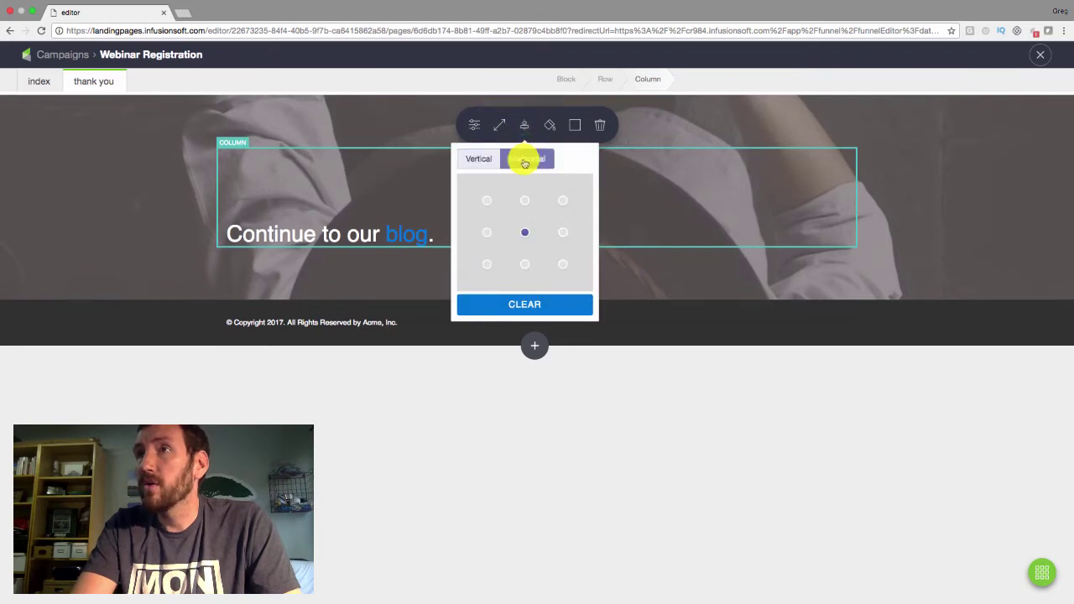
left_click(523, 242)
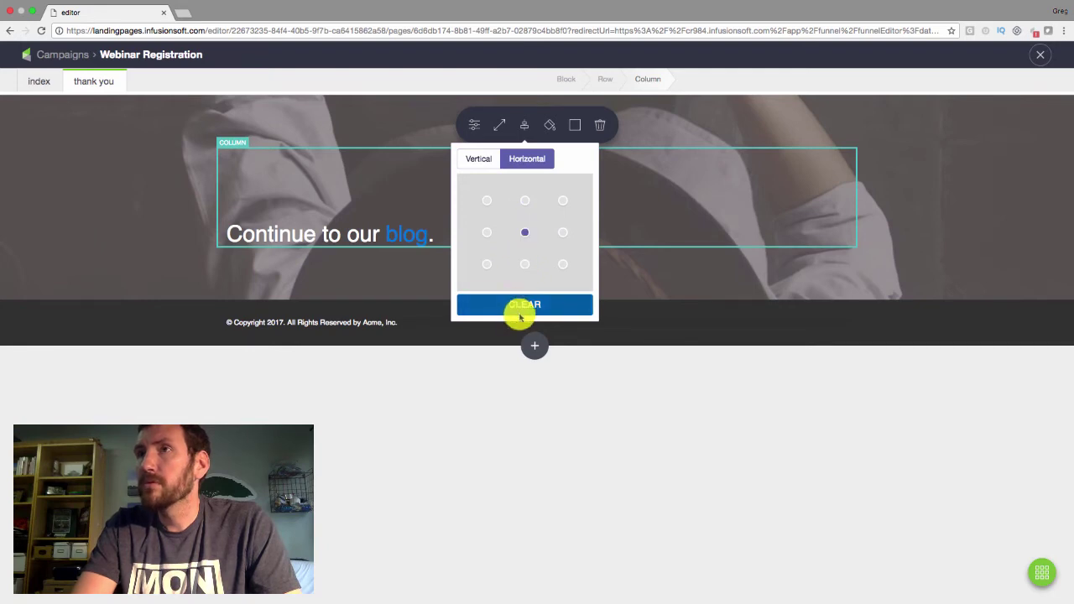
left_click(900, 228)
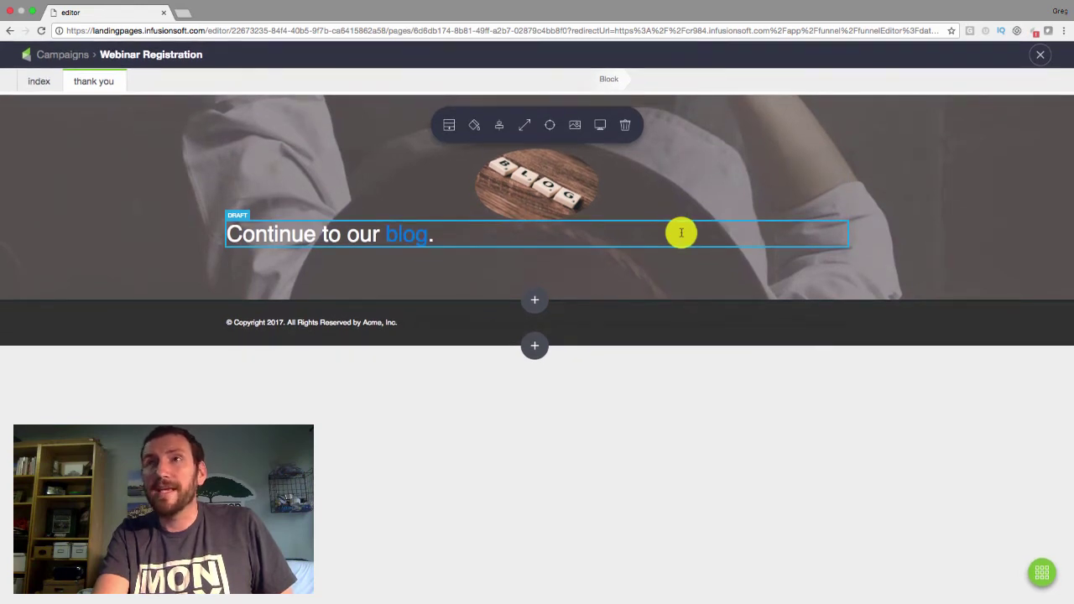
Step: Switch to the index page, scroll through it, and open then close the elements panel
left_click(48, 84)
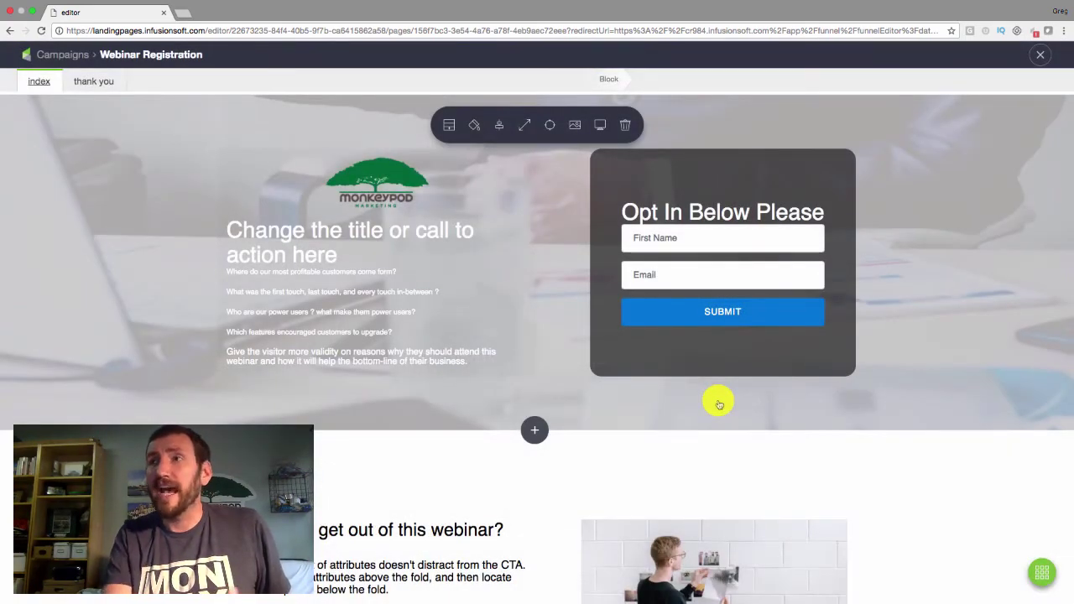
scroll(808, 432, "down", 5)
scroll(809, 431, "down", 5)
scroll(810, 433, "down", 1)
scroll(810, 433, "down", 4)
scroll(810, 433, "down", 2)
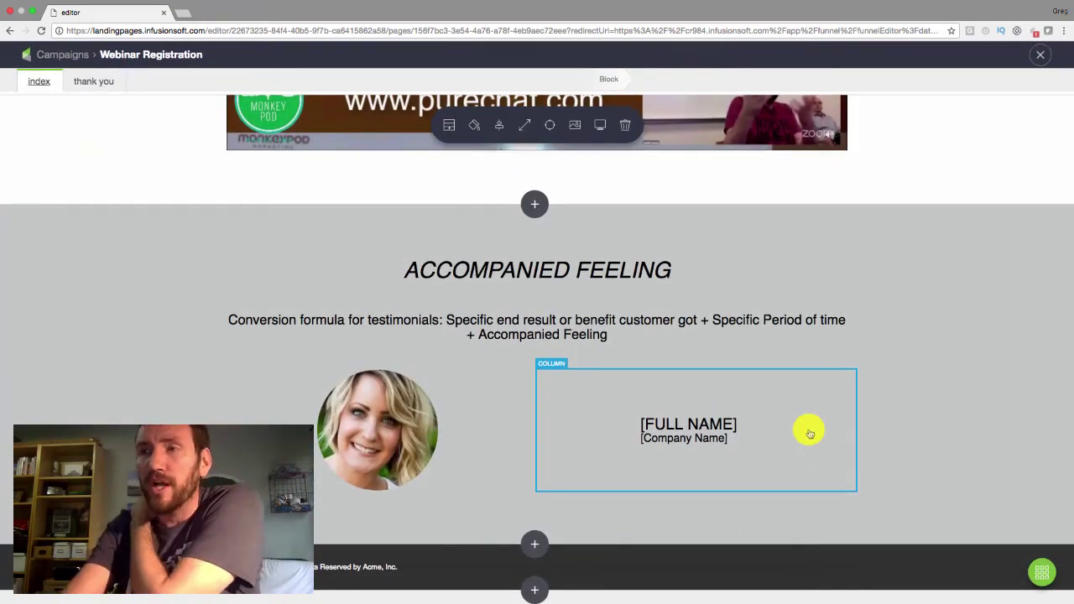
scroll(810, 433, "up", 5)
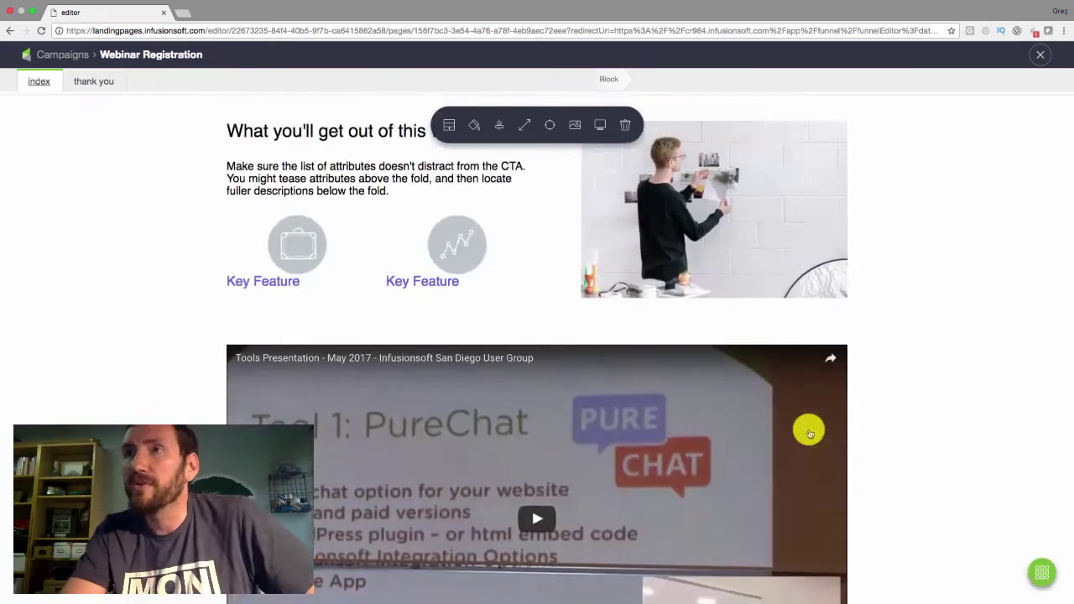
scroll(810, 433, "down", 1)
scroll(810, 433, "down", 1)
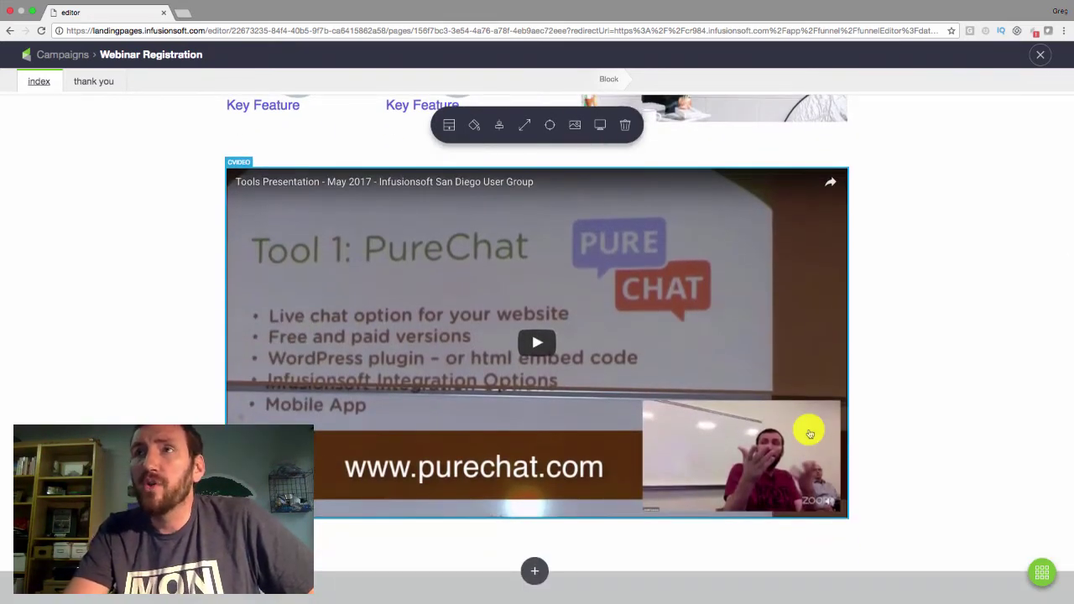
left_click(1041, 572)
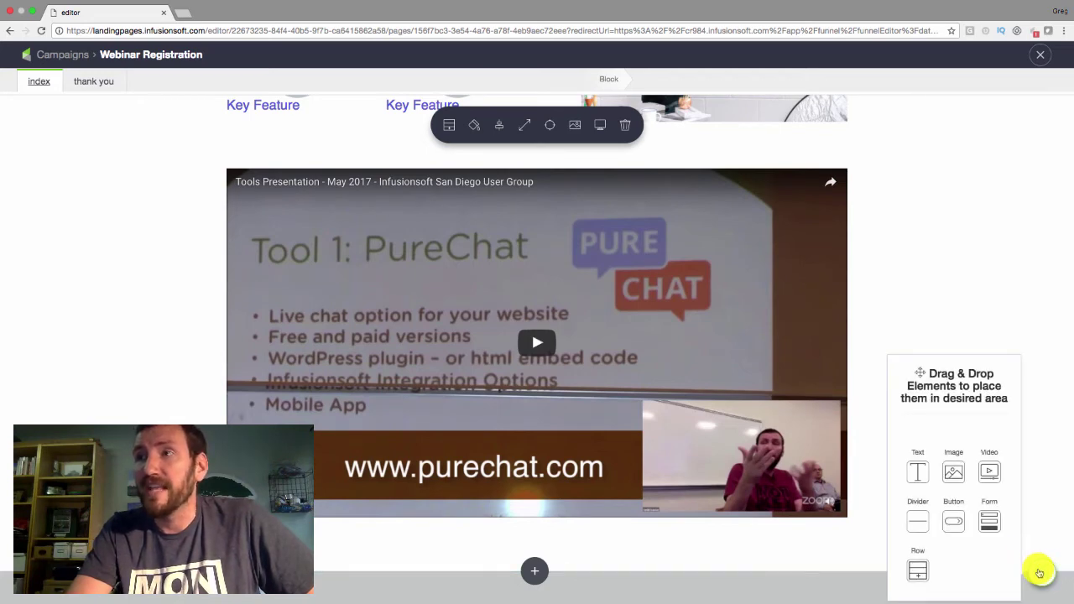
left_click(955, 297)
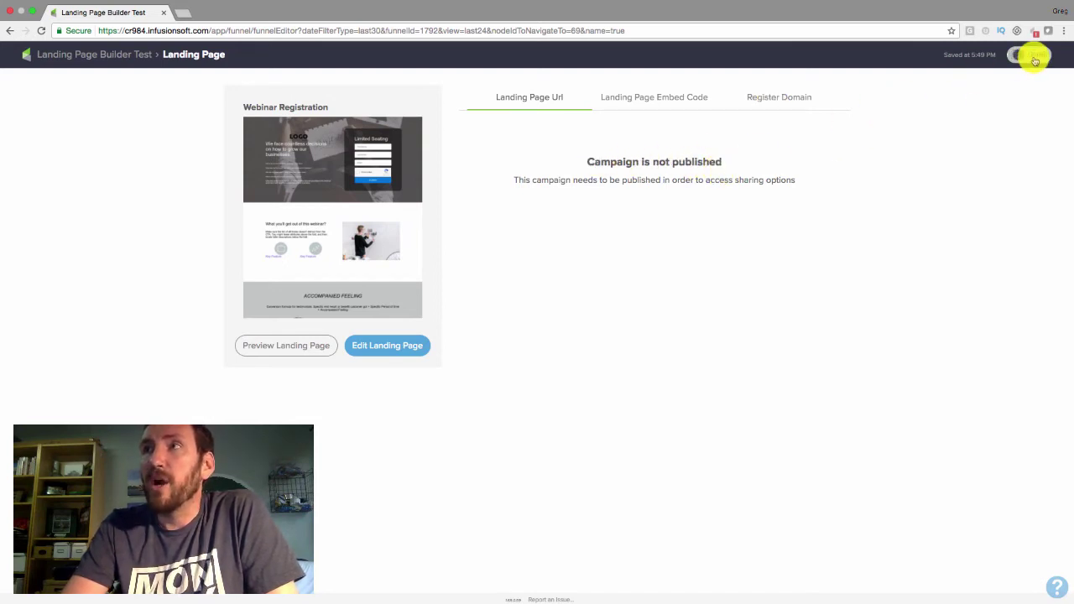
Step: Add a Testing sequence after the Landing Page goal, mark it Ready, and publish
left_click(134, 55)
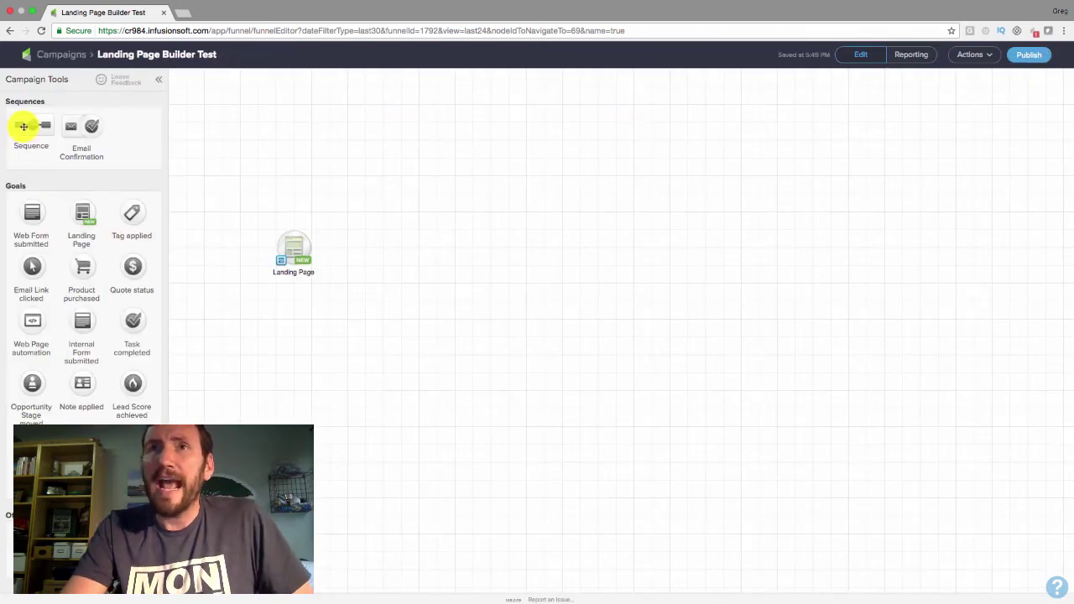
left_click_drag(23, 126, 354, 250)
mouse_move(384, 269)
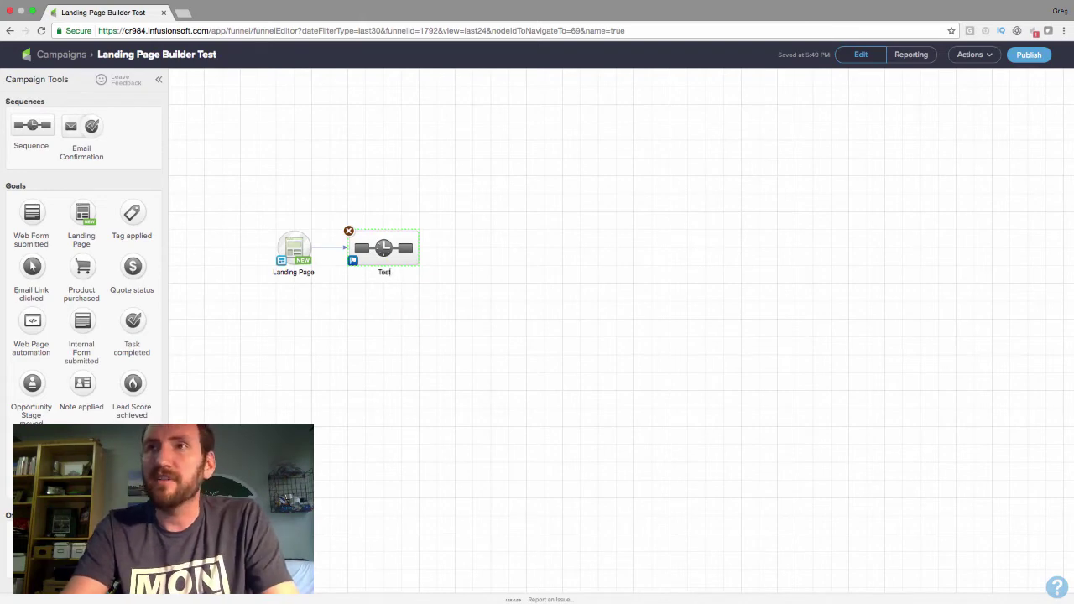
double_click(396, 261)
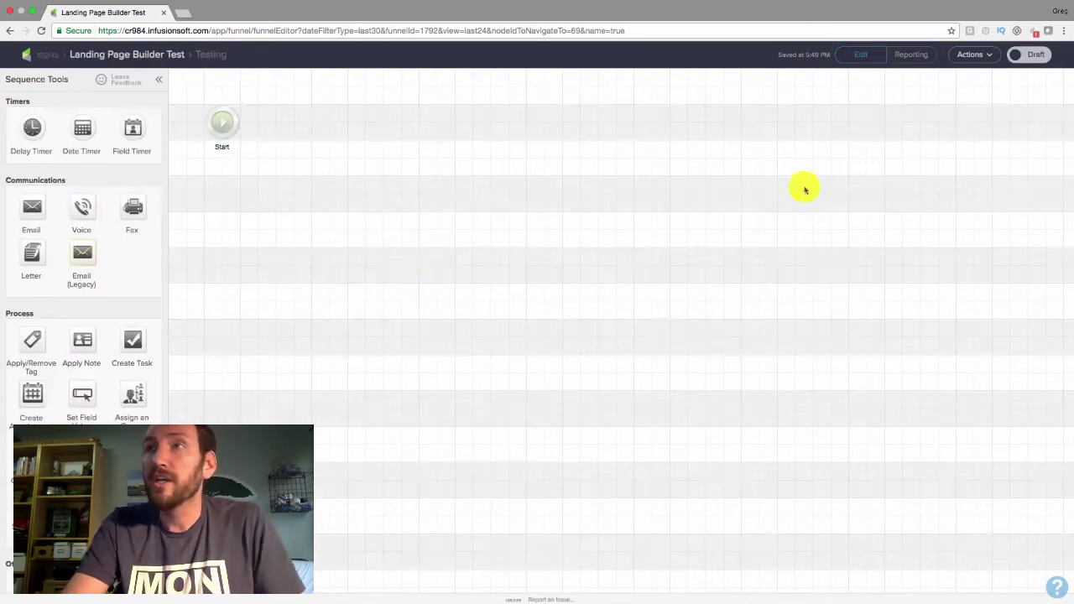
left_click(1034, 59)
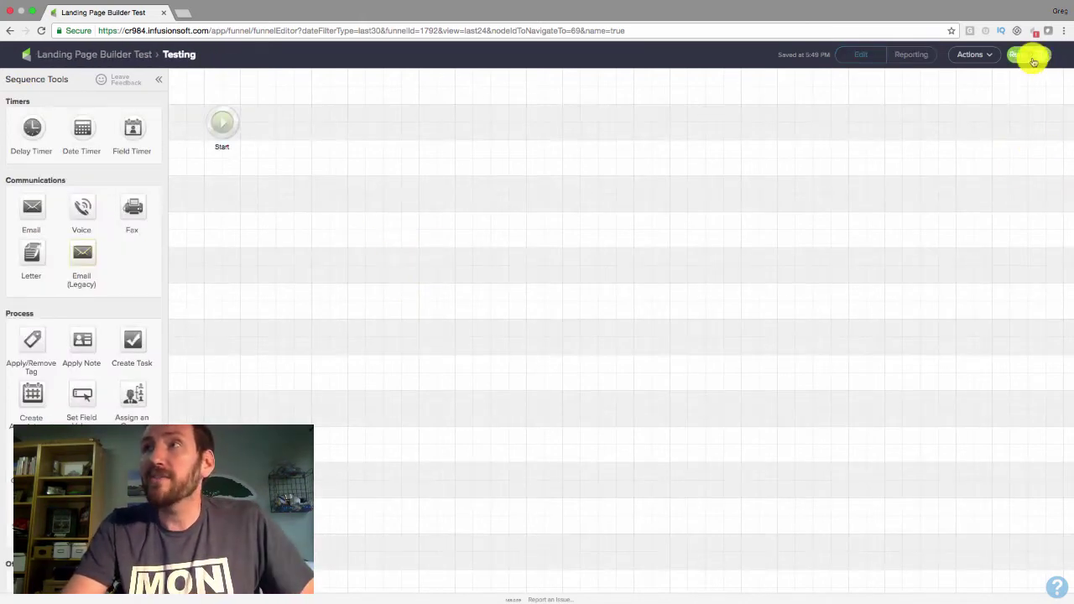
left_click(137, 64)
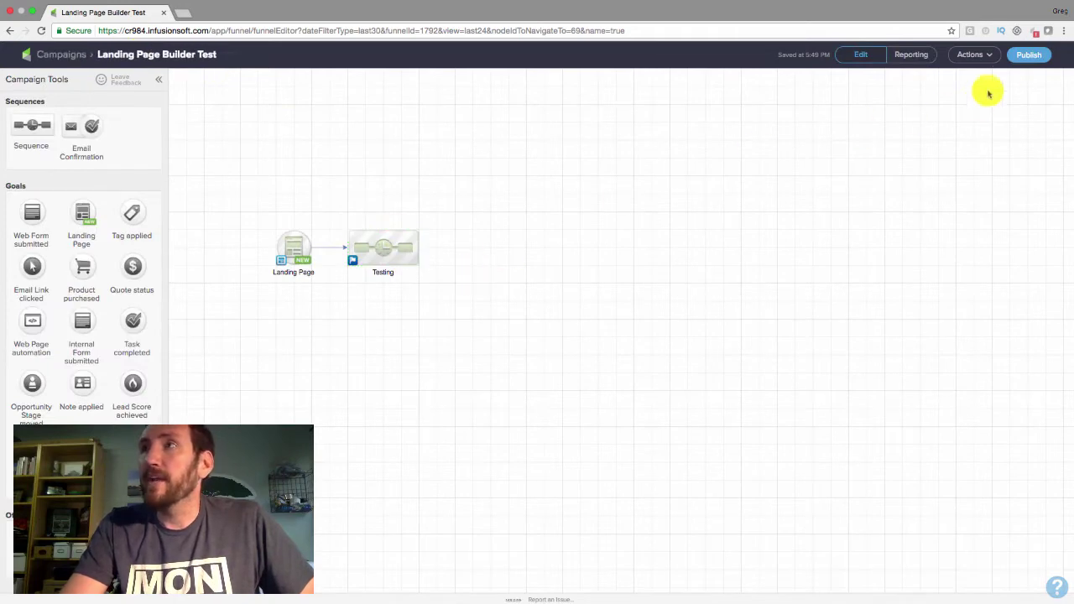
left_click(1026, 57)
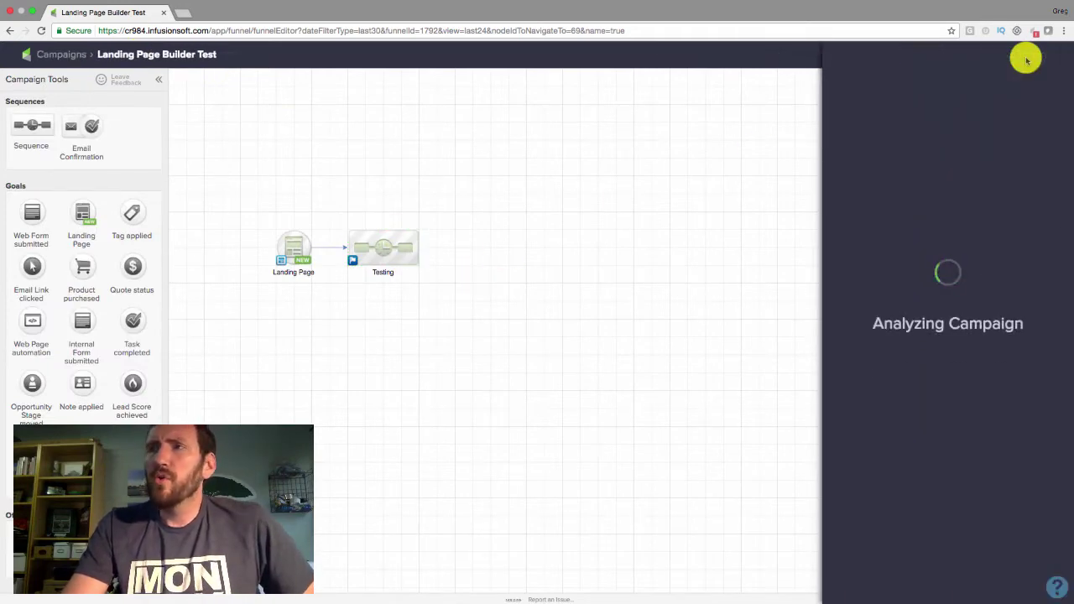
left_click(1028, 299)
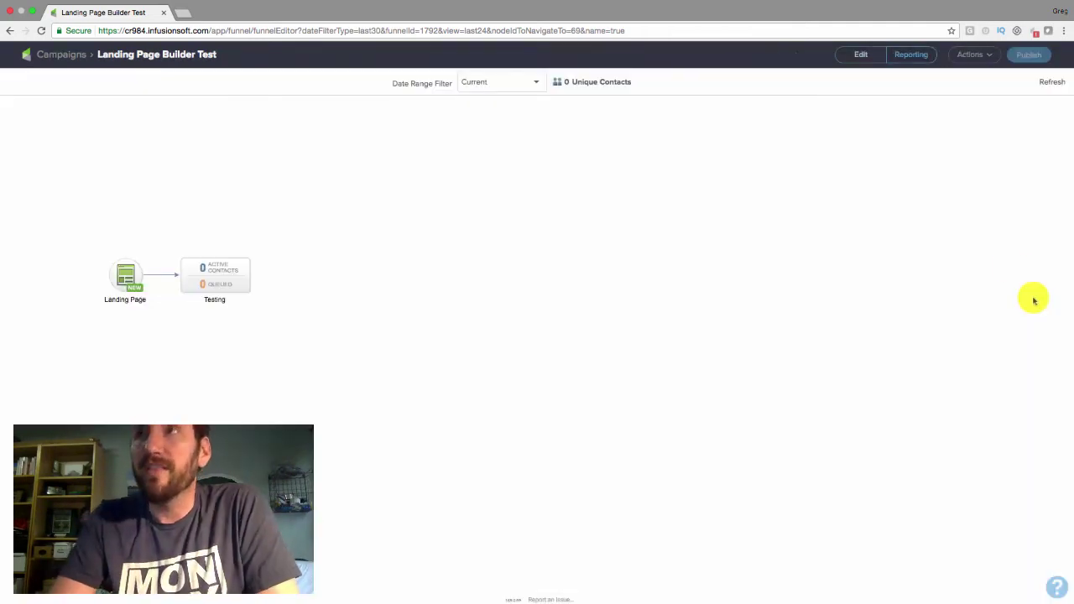
Step: Reopen the Landing Page goal, copy its public URL, and view its embed code
left_click(867, 60)
double_click(288, 248)
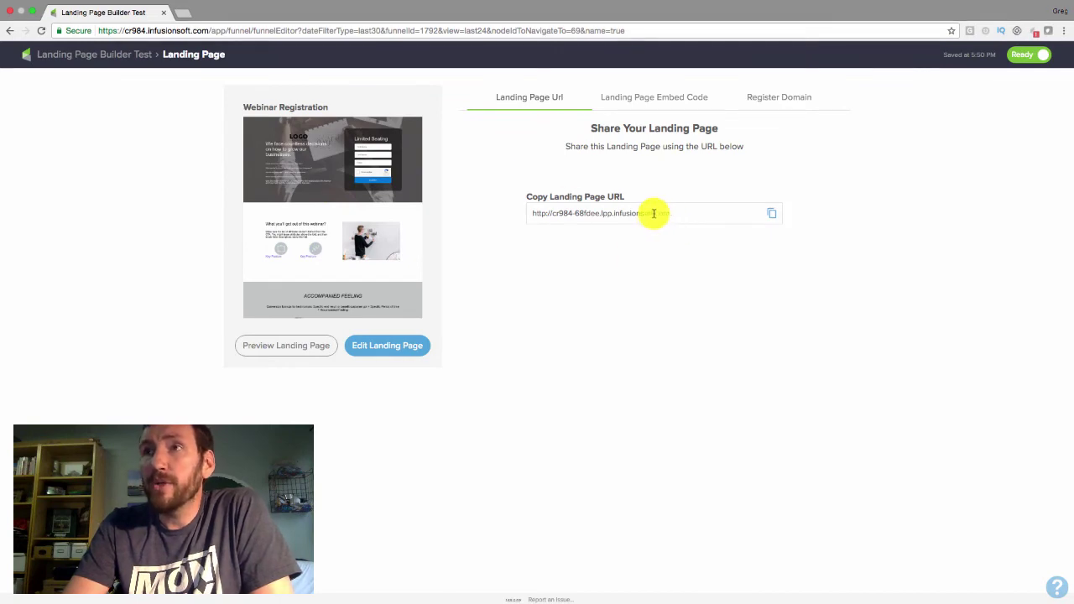
left_click(773, 213)
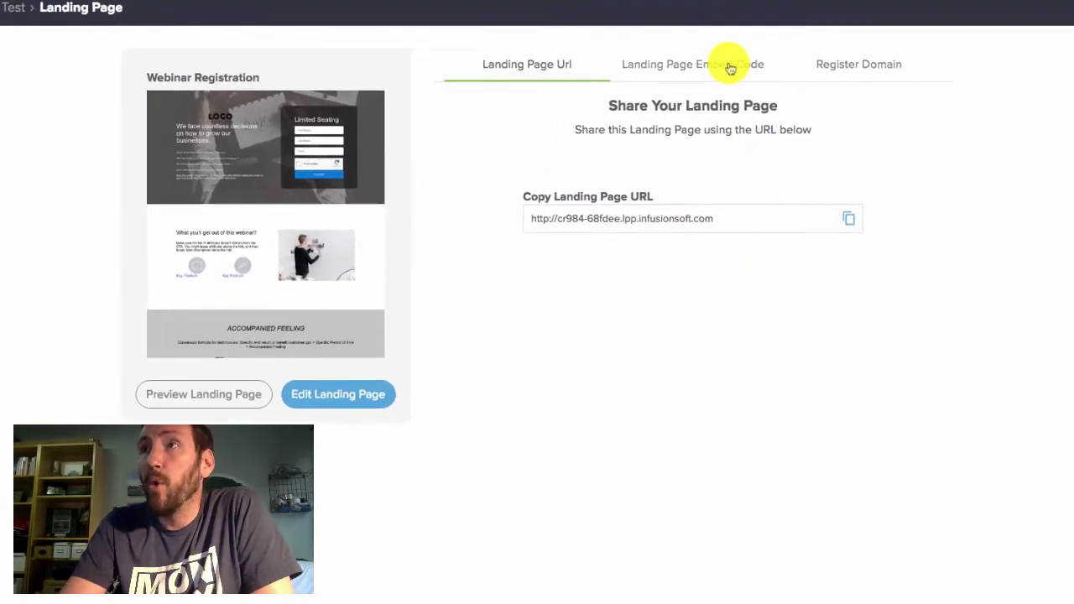
left_click(730, 67)
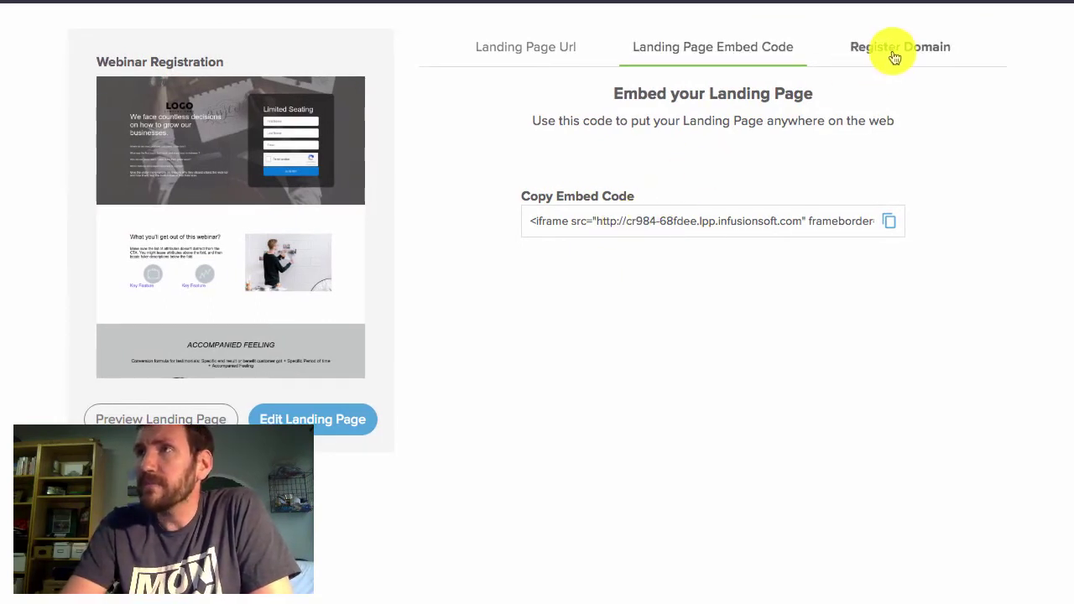
Step: Read the Register Domain instructions and the prewritten CNAME email for a webmaster
left_click(891, 50)
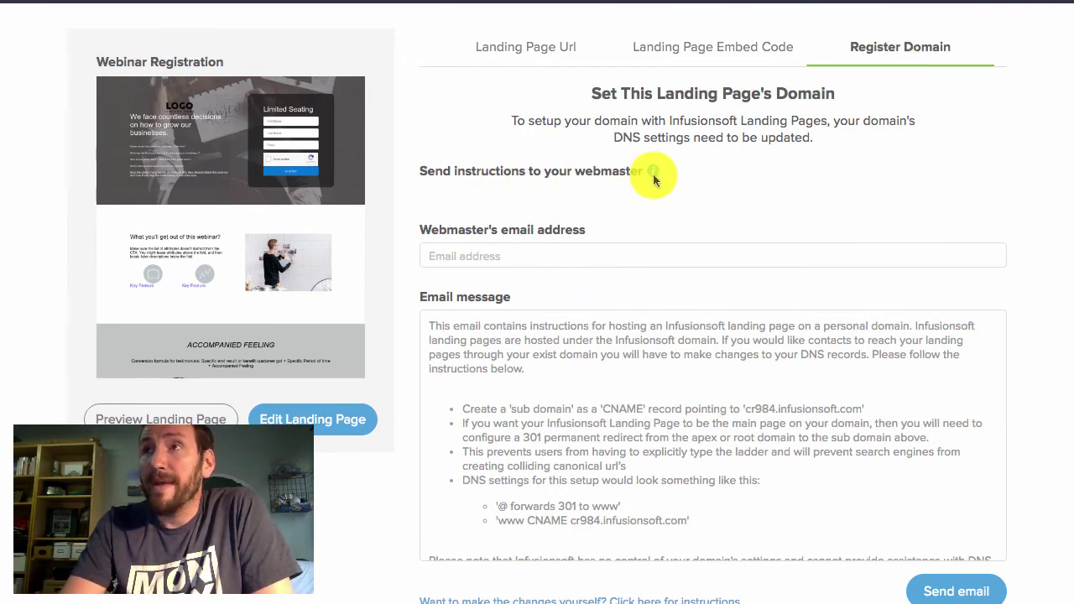
mouse_move(653, 171)
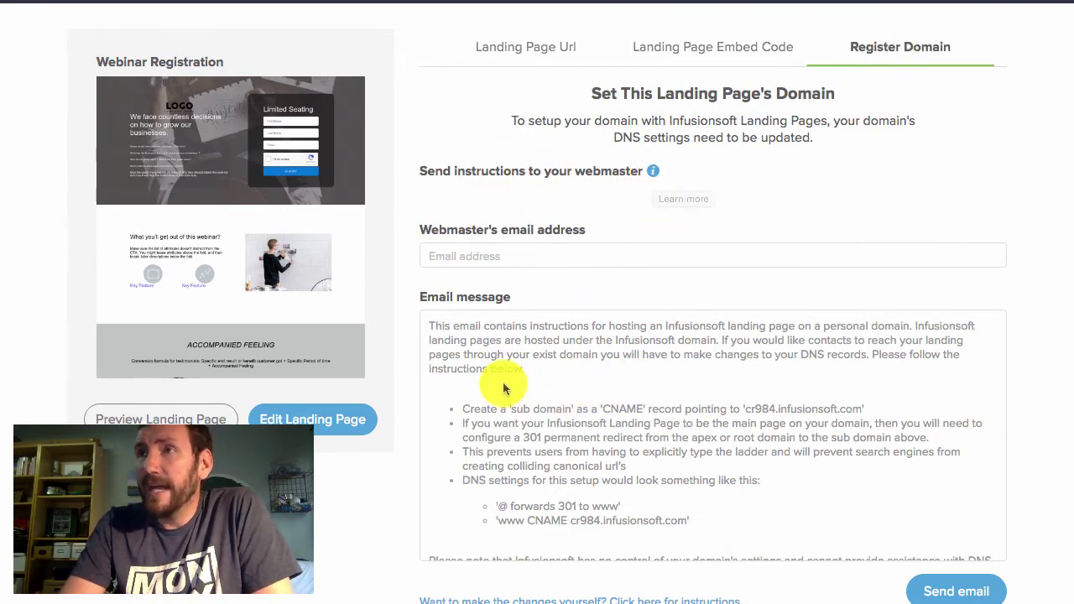
scroll(503, 388, "down", 2)
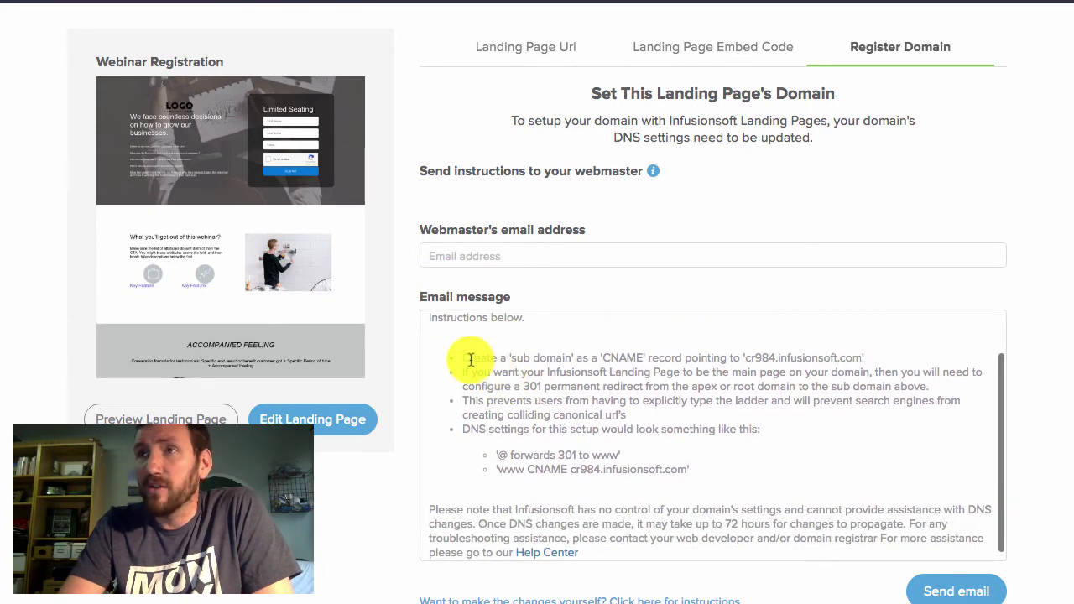
left_click_drag(464, 357, 706, 353)
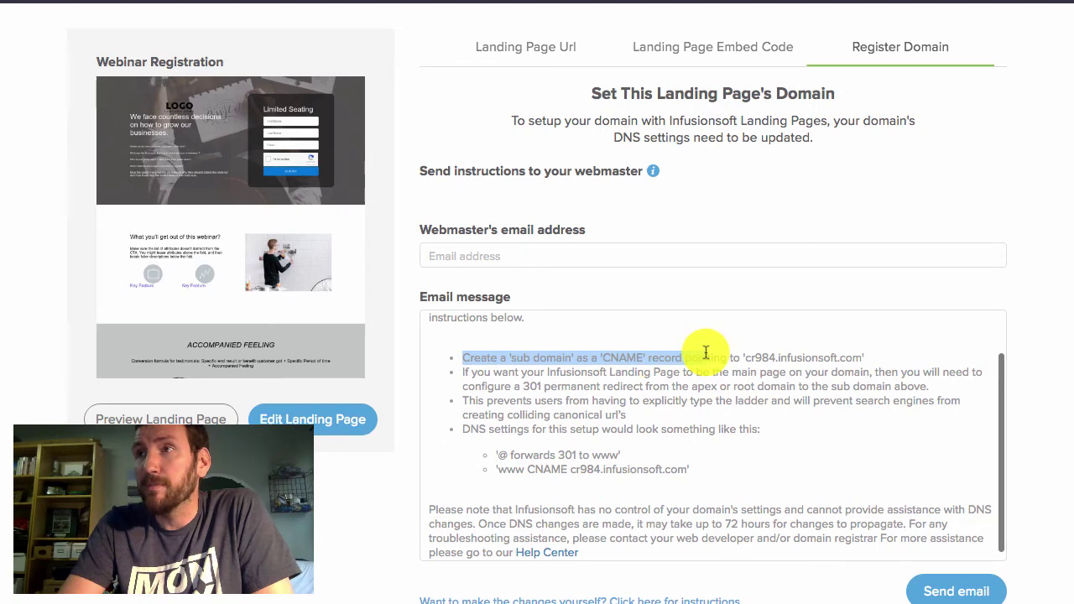
left_click(767, 360)
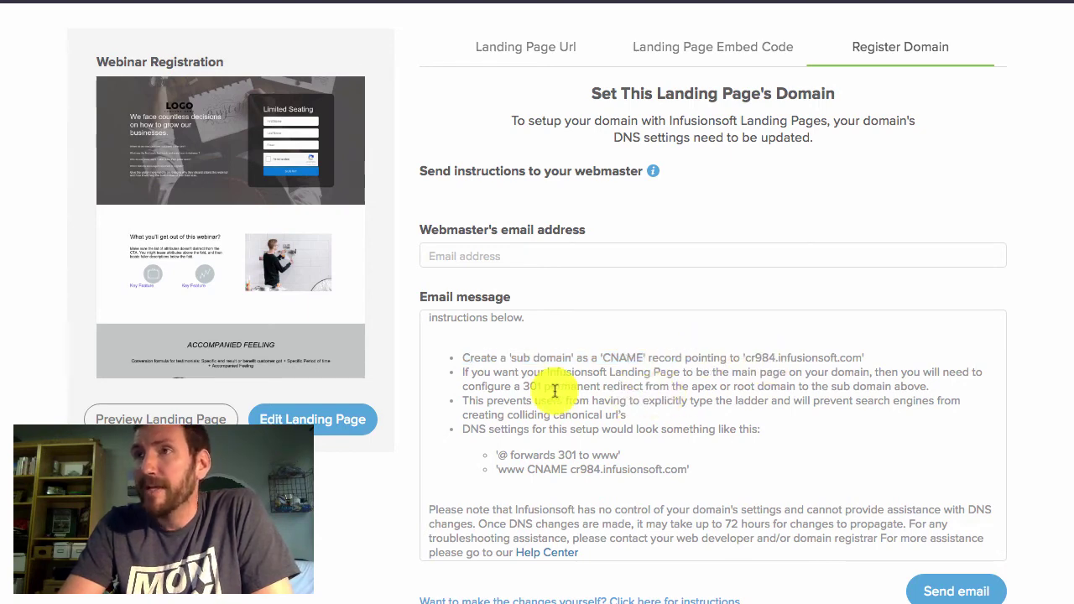
scroll(555, 390, "down", 1)
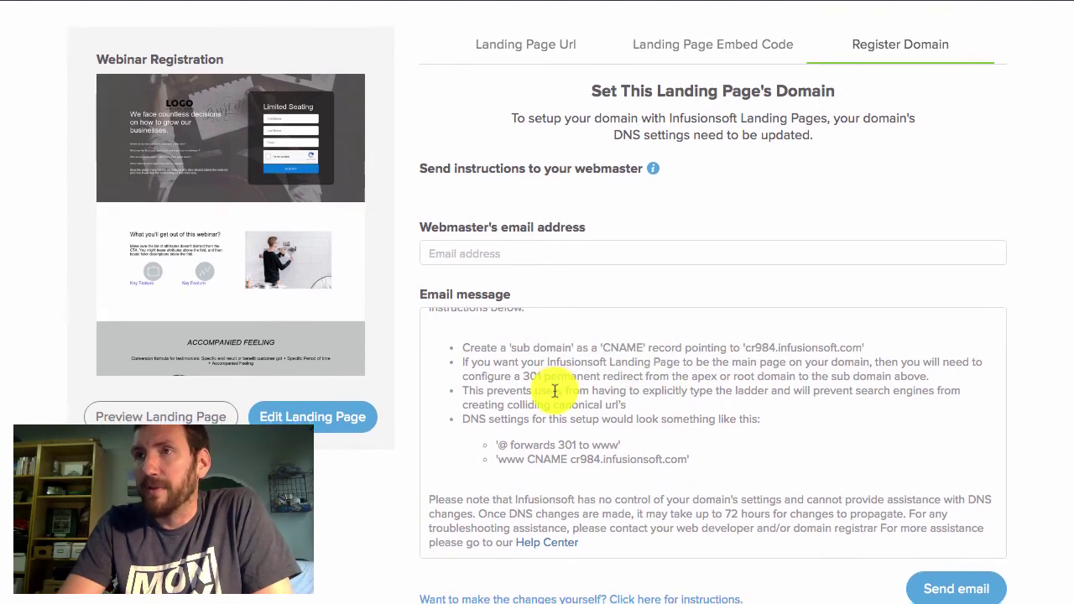
scroll(555, 391, "up", 3)
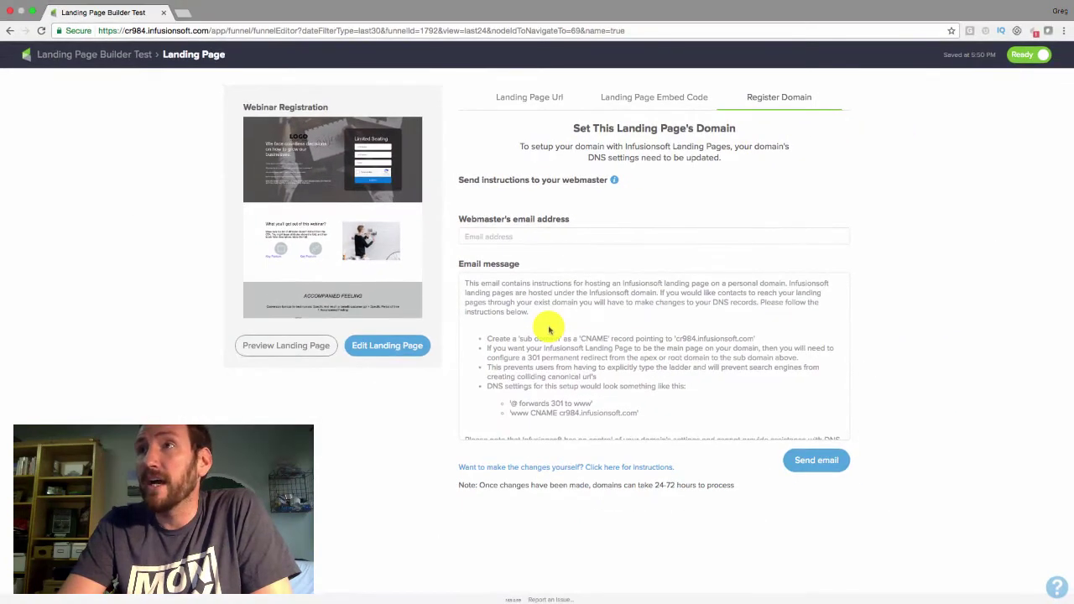
Step: Load the copied landing page URL in a new Chrome tab
left_click(549, 97)
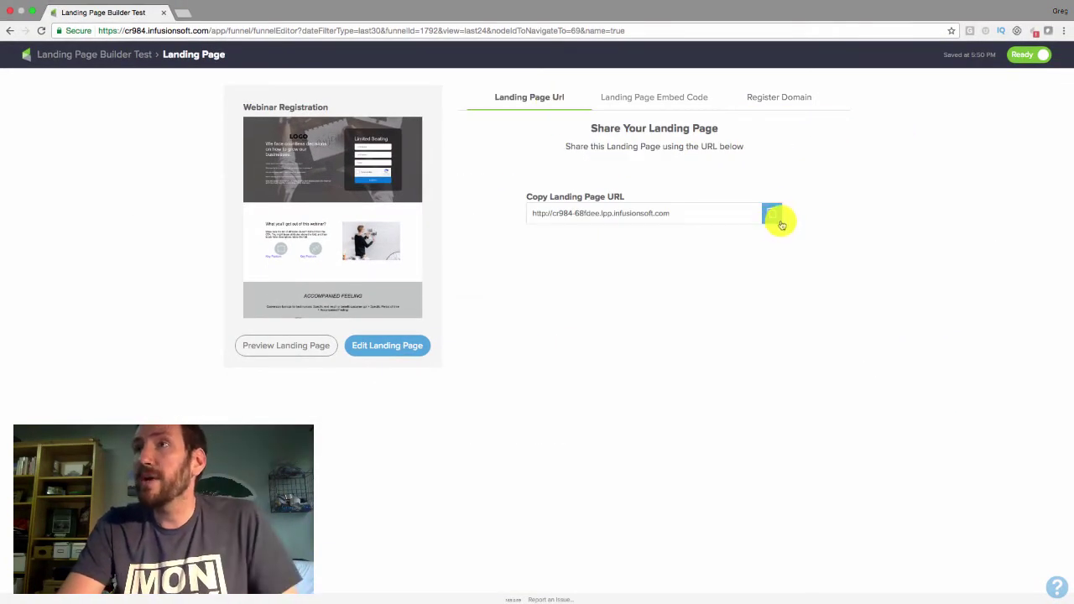
left_click(184, 11)
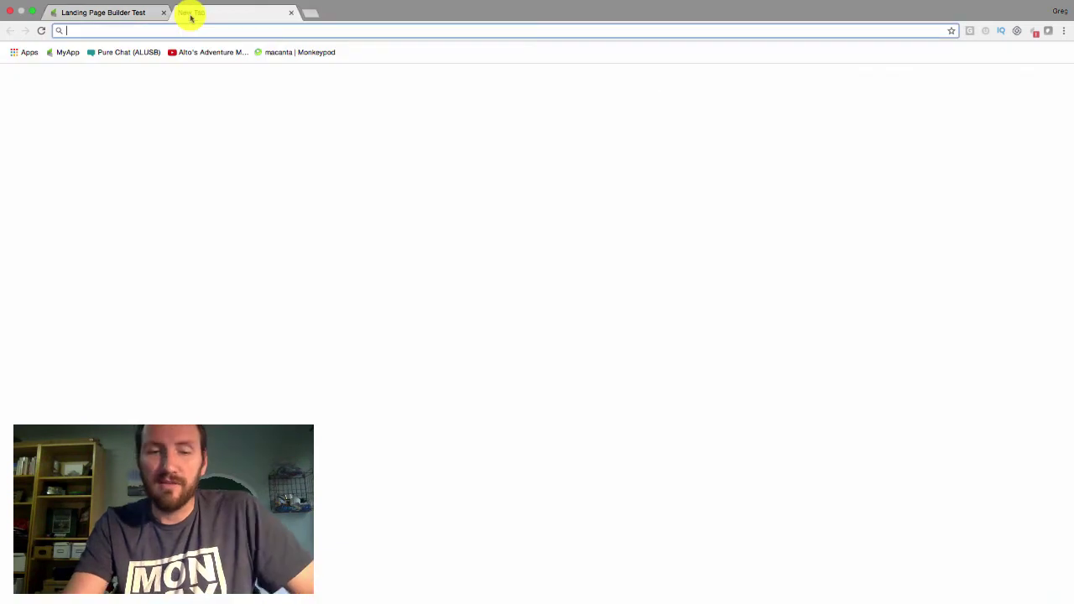
key("ctrl+v")
key("Return")
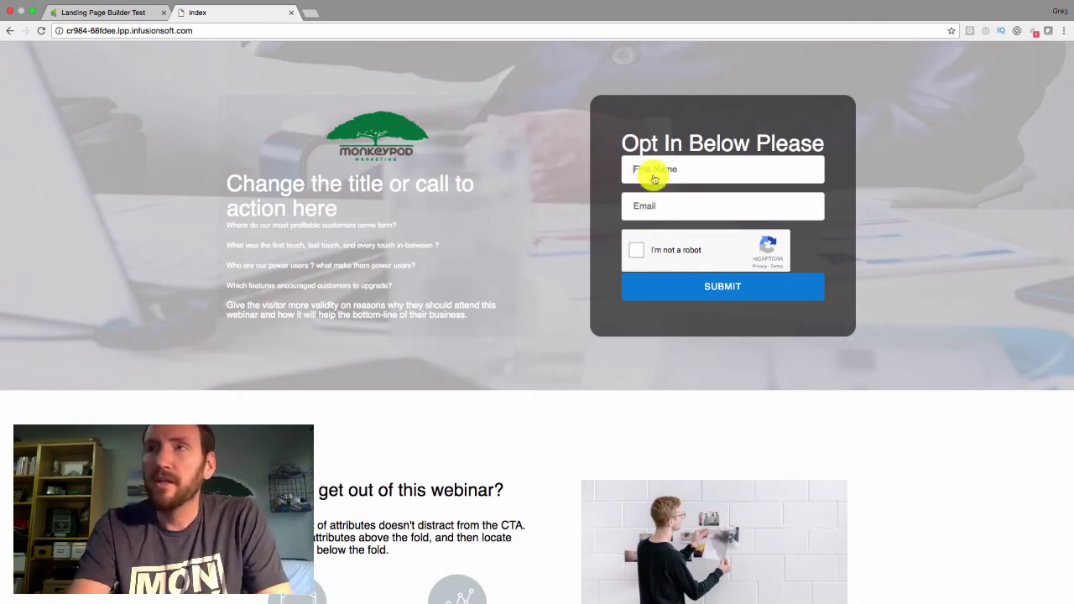
Step: Enter a test first name and autofilled email, then tick the reCAPTCHA checkbox
type("Jay Gatsby")
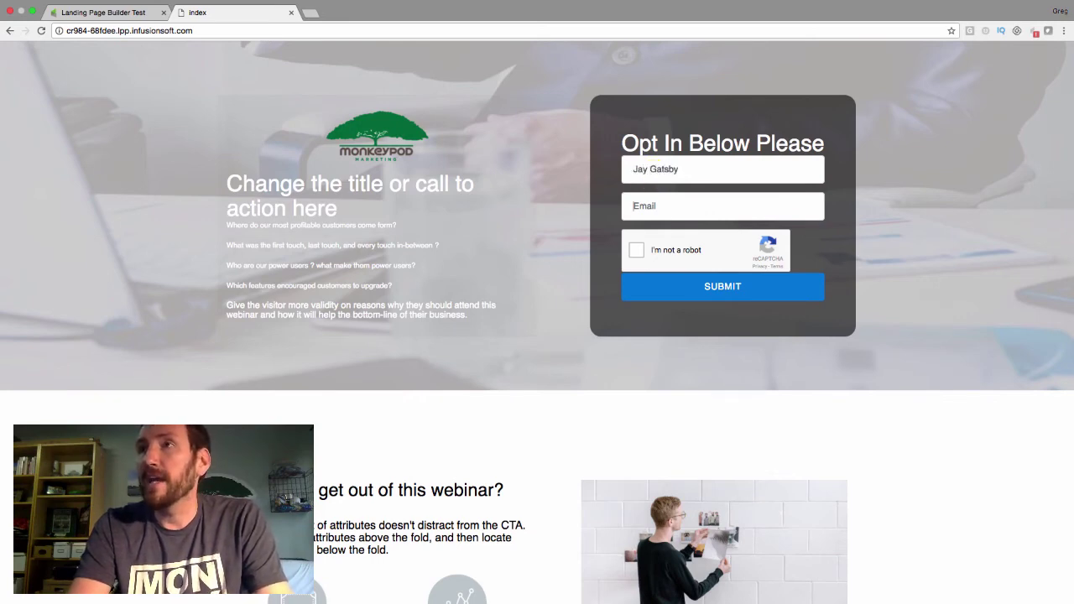
key("Tab")
type("jay@")
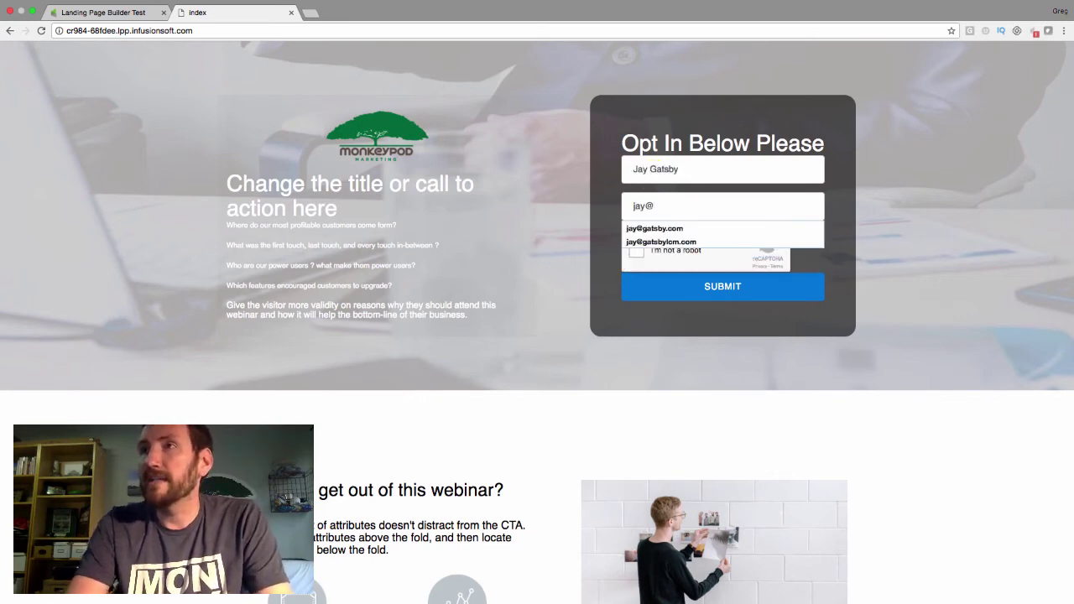
key("Down")
key("Return")
left_click(637, 249)
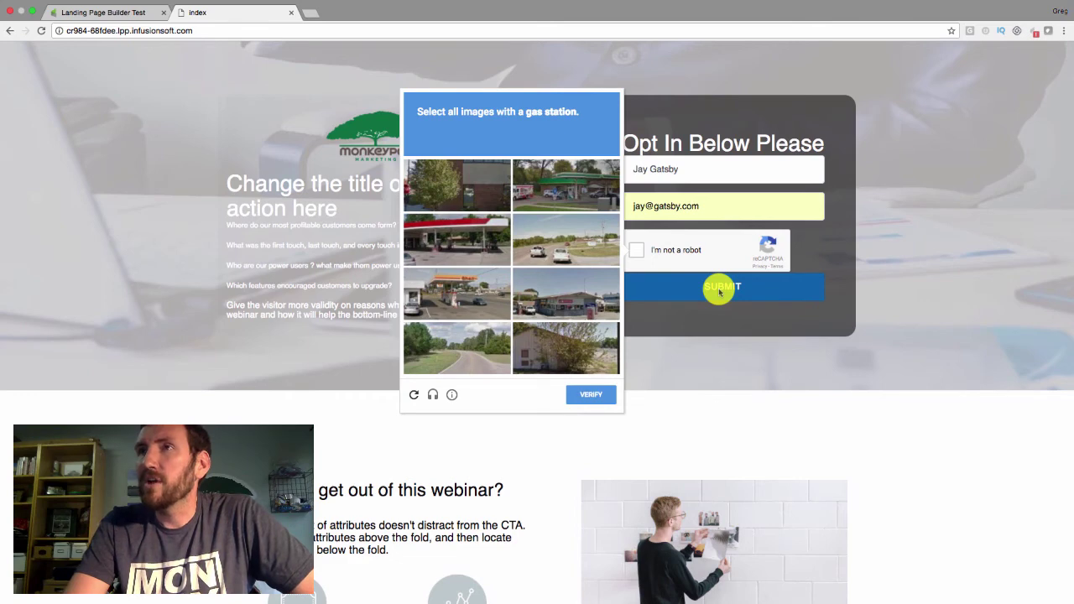
Step: Select the four gas station tiles in the reCAPTCHA check and verify
left_click(585, 196)
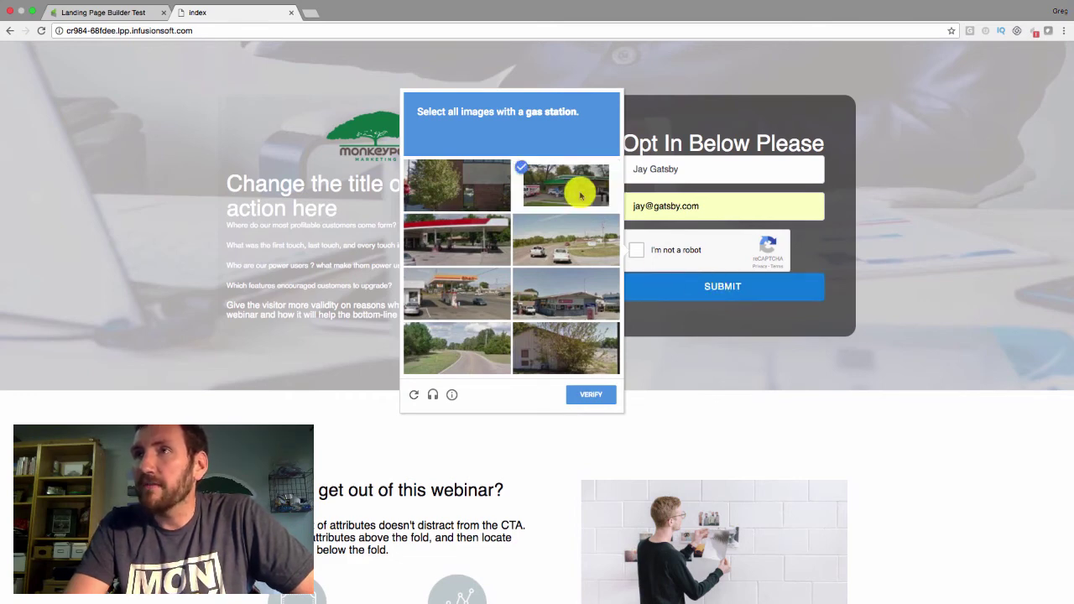
left_click(464, 239)
left_click(467, 295)
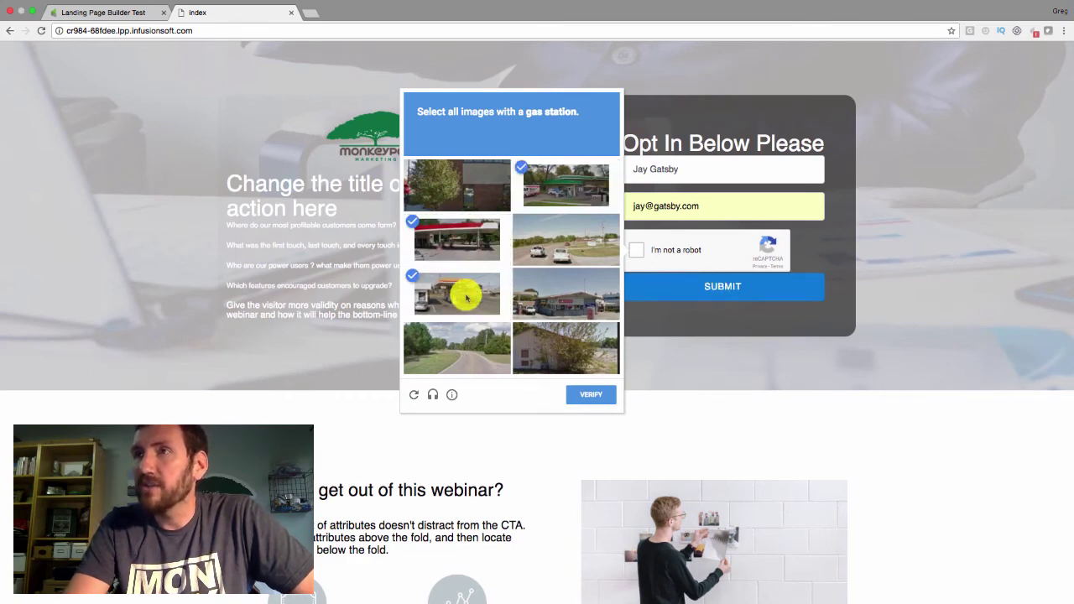
left_click(575, 299)
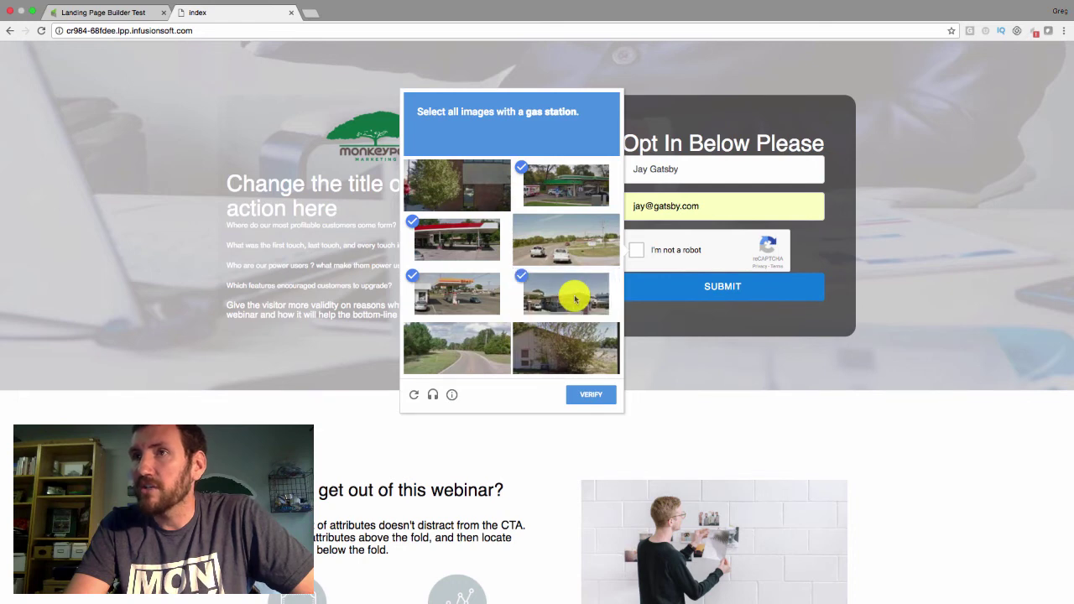
left_click(595, 399)
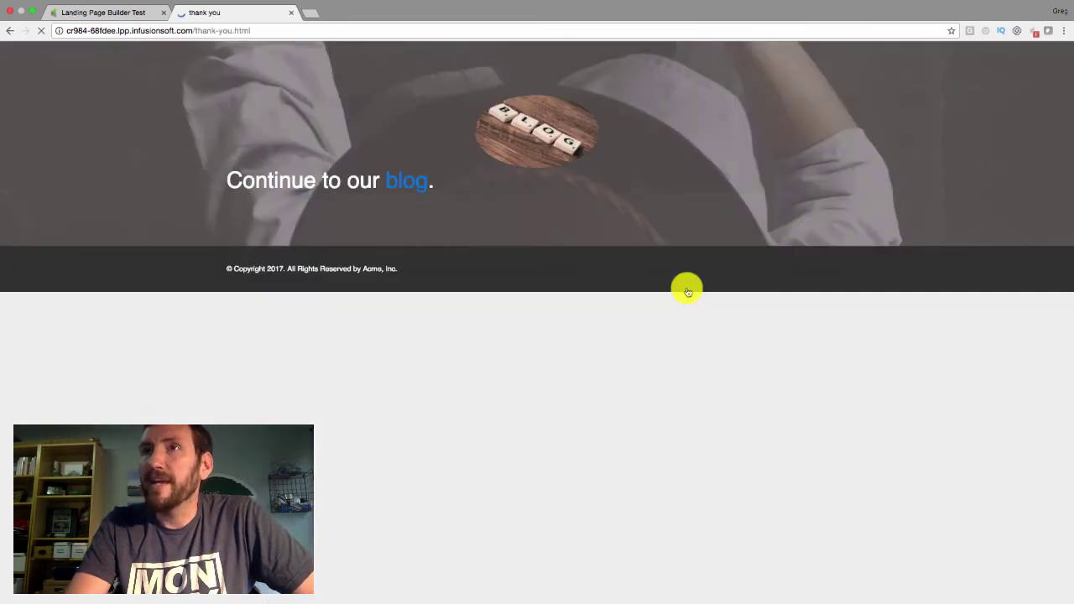
Step: Follow the thank-you page's blog link, inspect the broken URL, and close that error tab
left_click(398, 187)
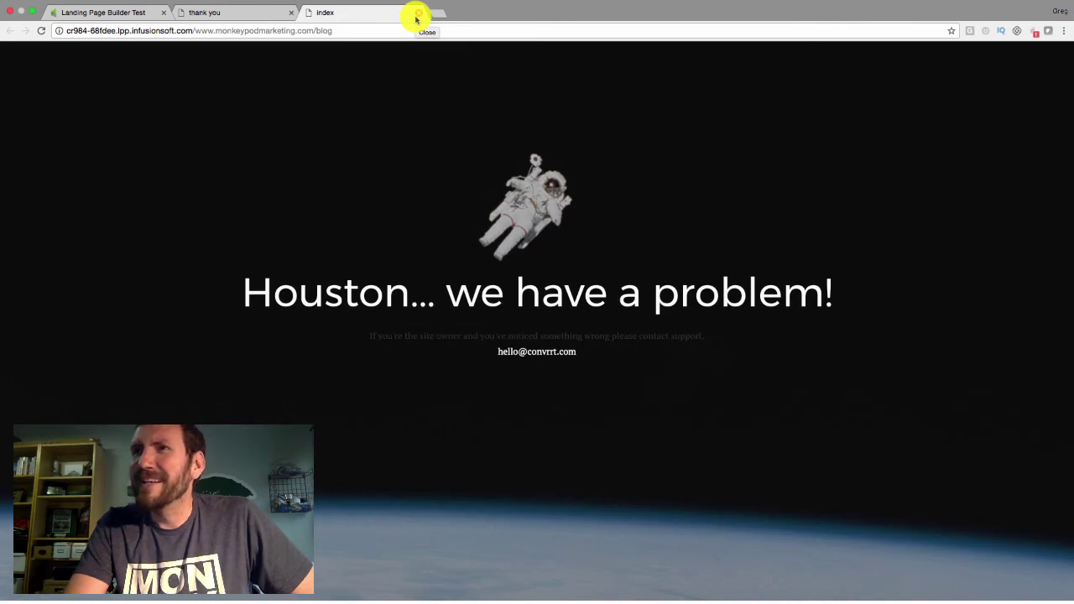
left_click(194, 32)
left_click(196, 32)
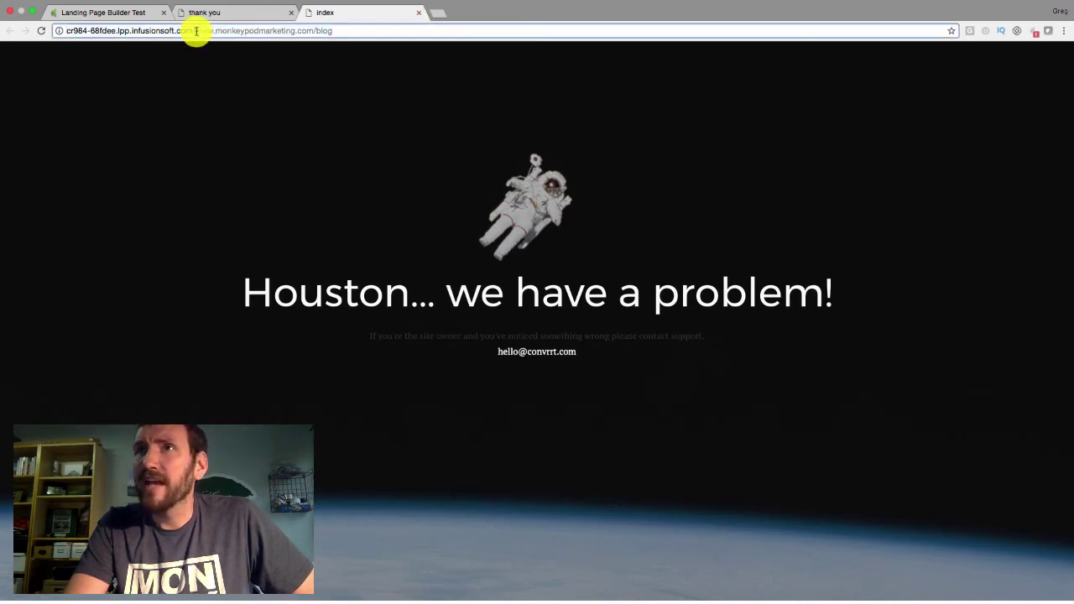
left_click(418, 14)
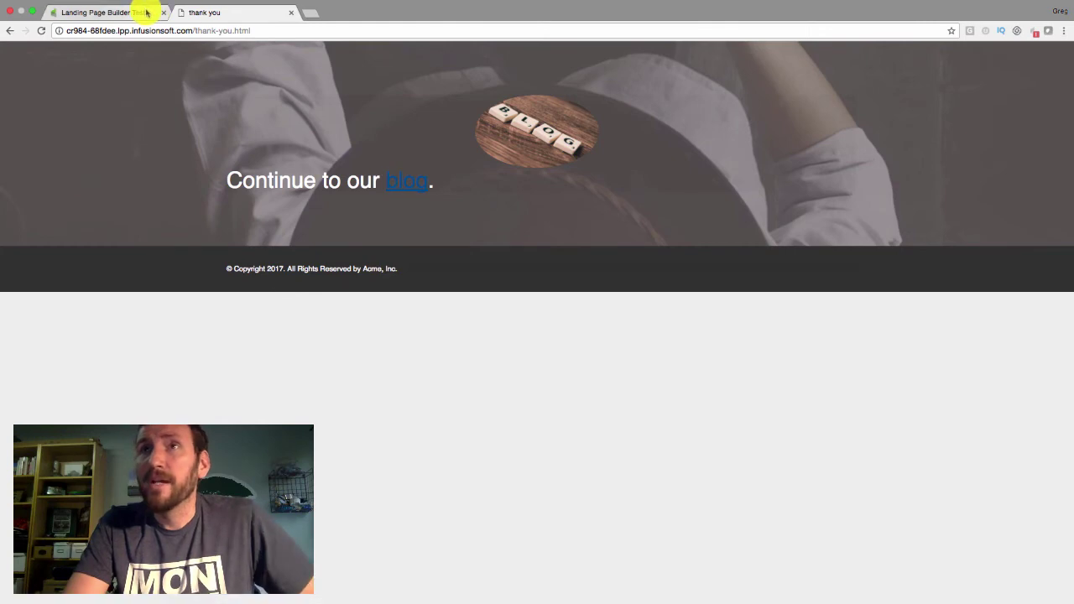
left_click(146, 12)
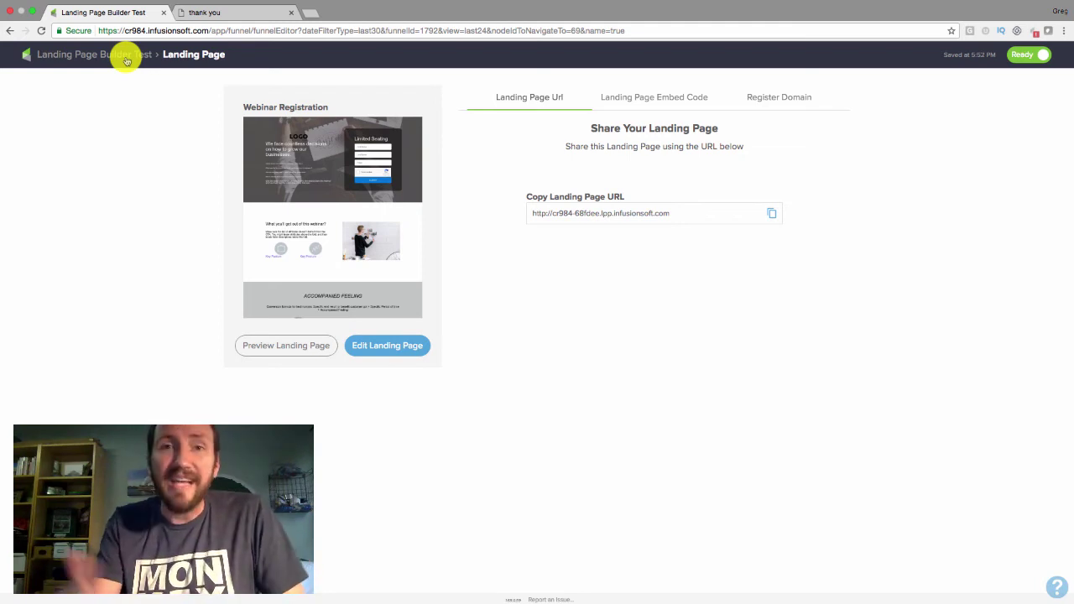
Step: Check campaign Reporting for Last 24 hours and Last 30 days, confirming 1 contact
left_click(126, 57)
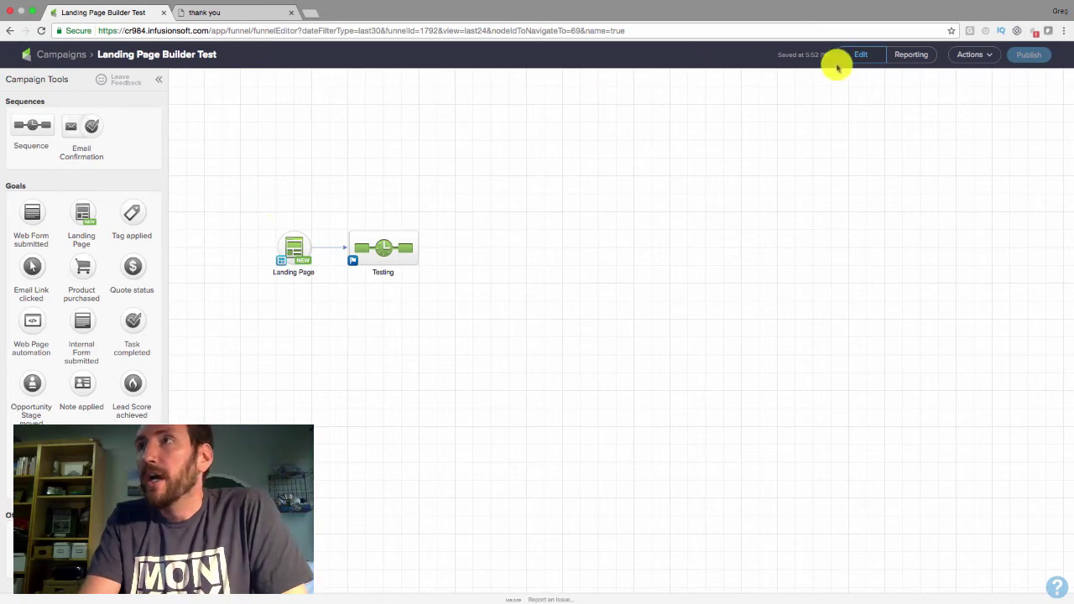
left_click(909, 59)
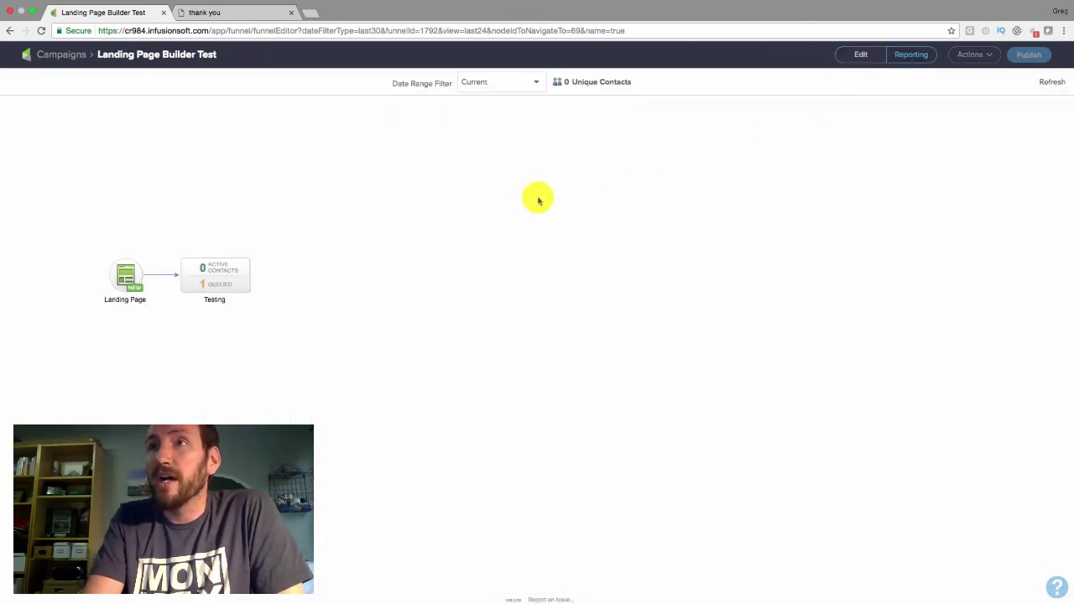
left_click(534, 87)
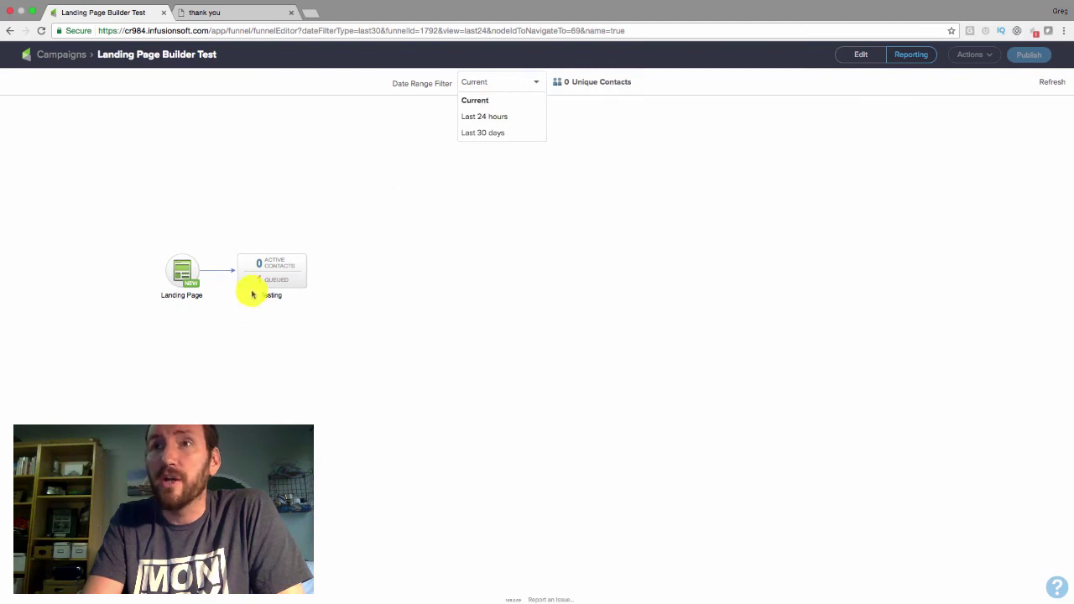
left_click(503, 120)
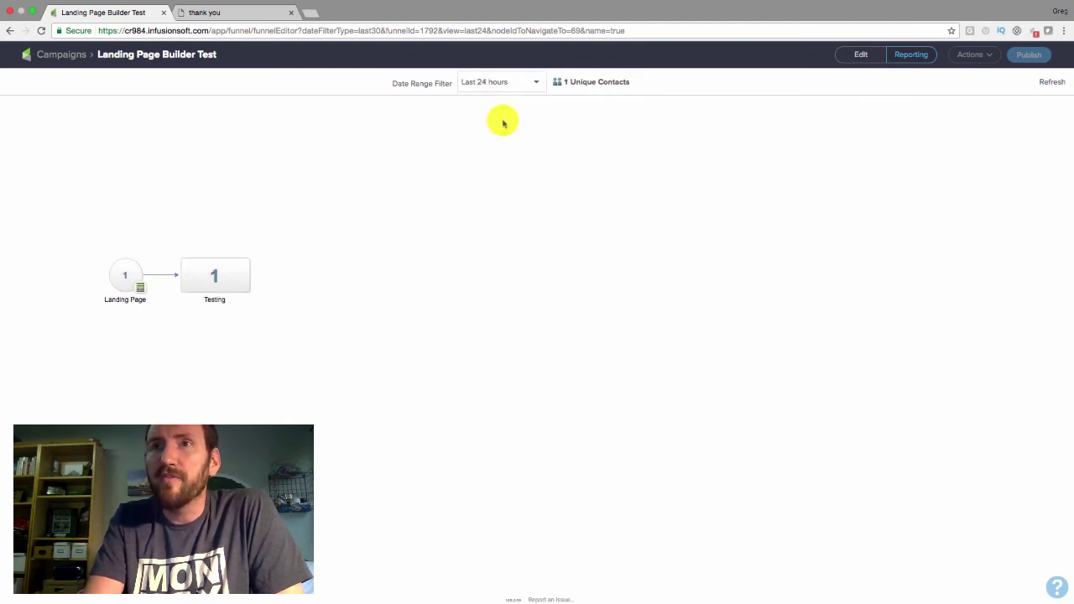
left_click(504, 80)
left_click(493, 133)
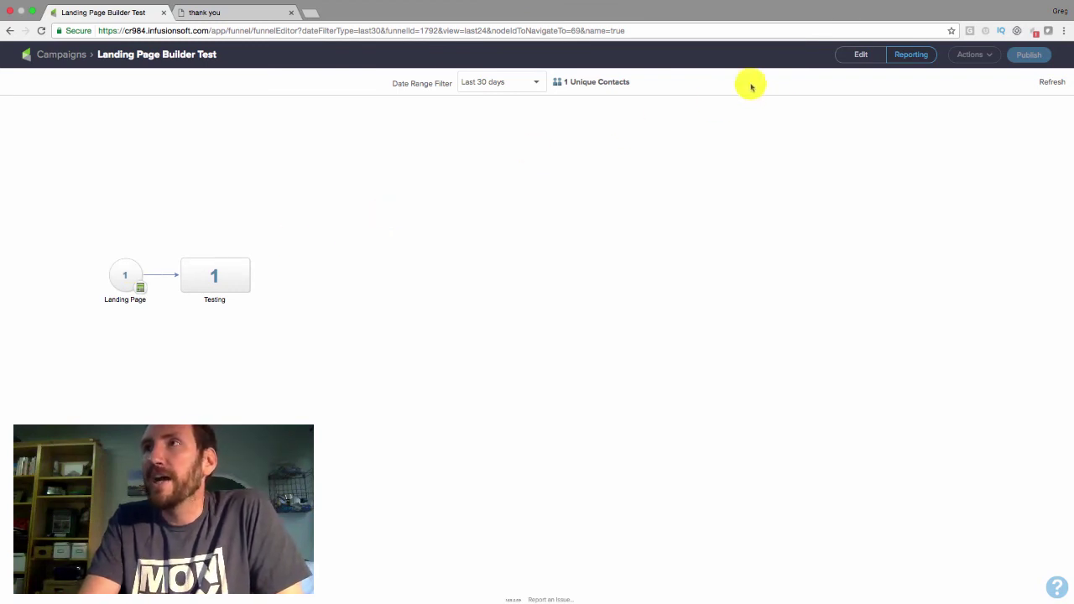
left_click(849, 59)
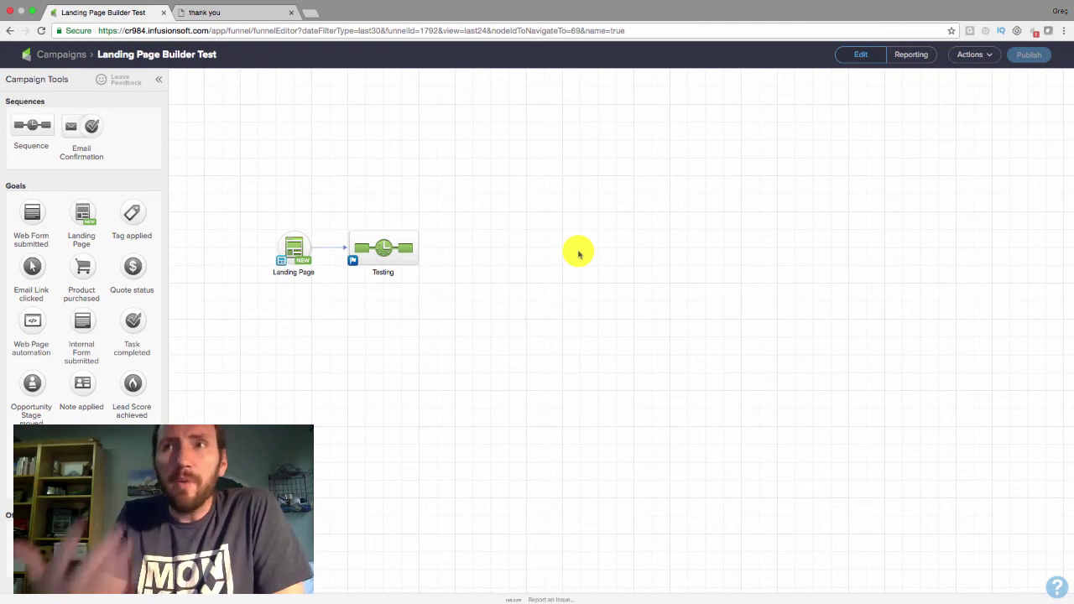
Step: Select the Landing Page goal on the canvas and open its Webinar Registration page
left_click_drag(271, 222, 328, 295)
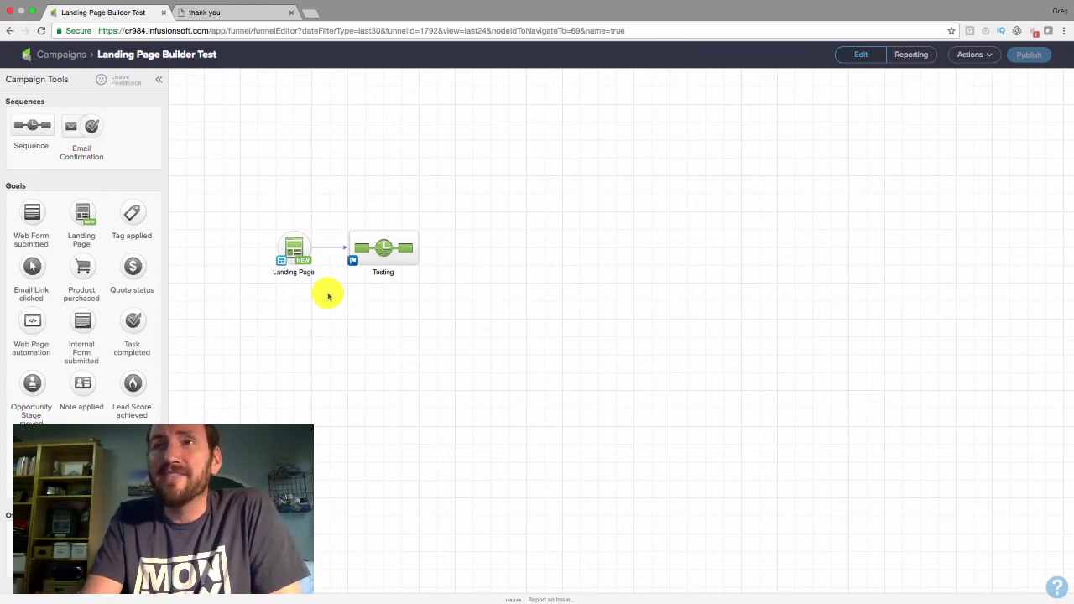
left_click_drag(329, 295, 257, 220)
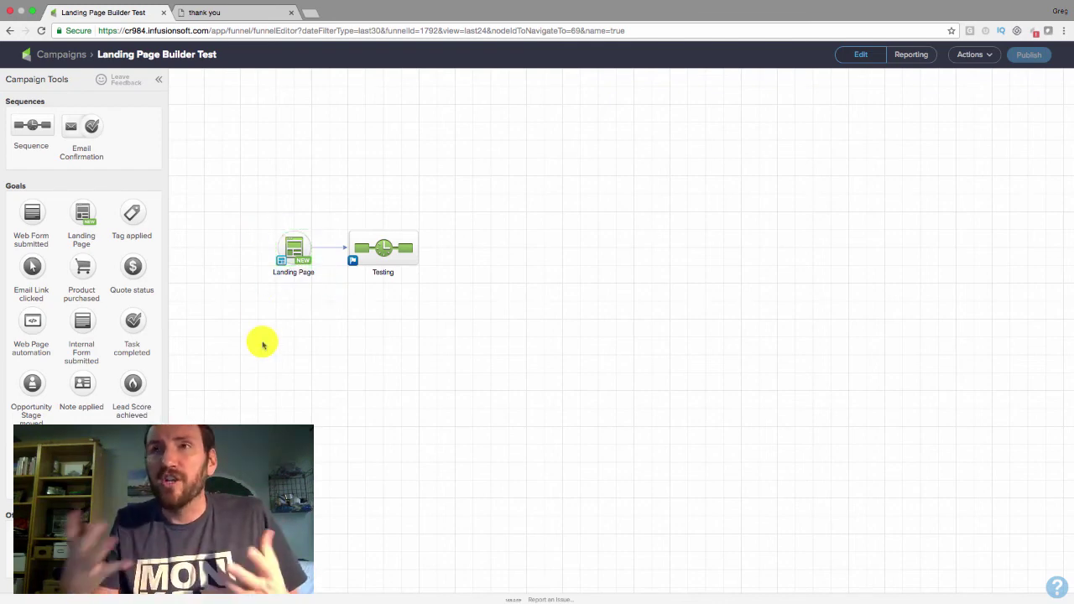
double_click(294, 249)
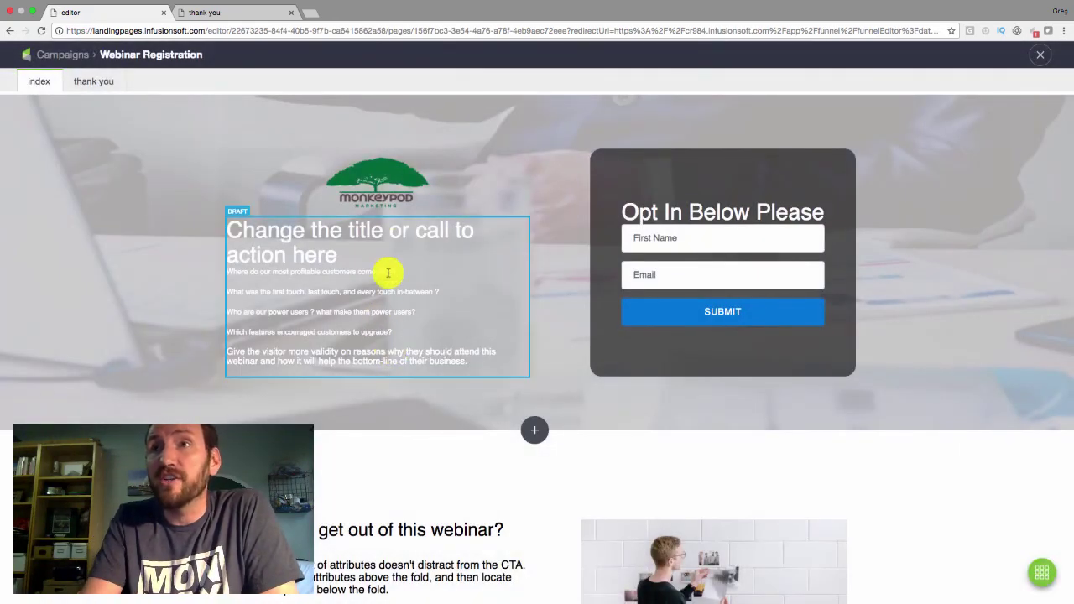
Step: Scroll through the webinar page from the hero section down and back up without edits
left_click(548, 123)
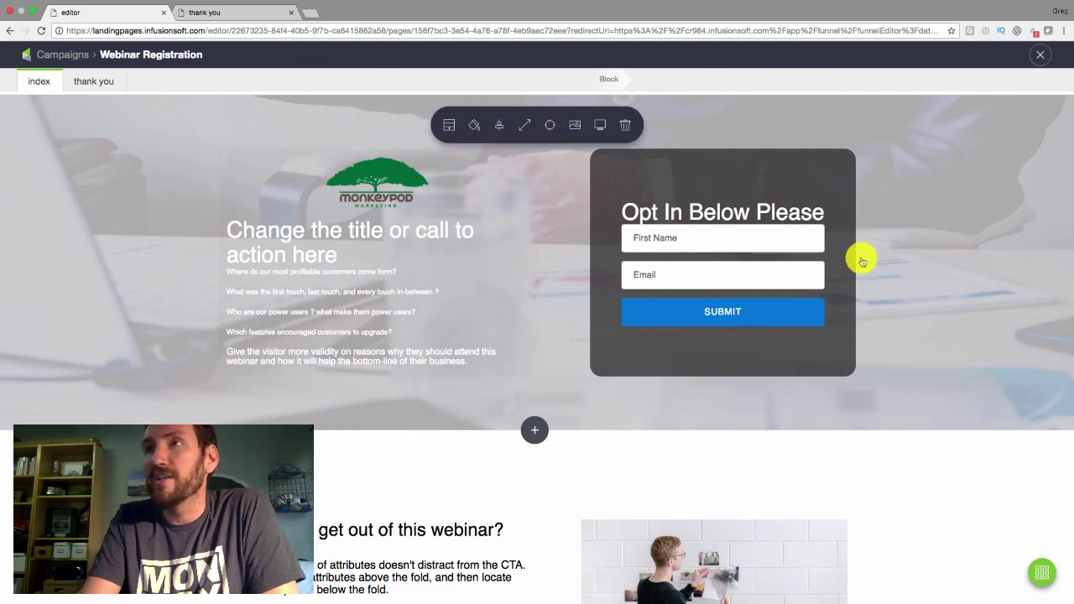
scroll(862, 260, "down", 3)
scroll(863, 259, "down", 3)
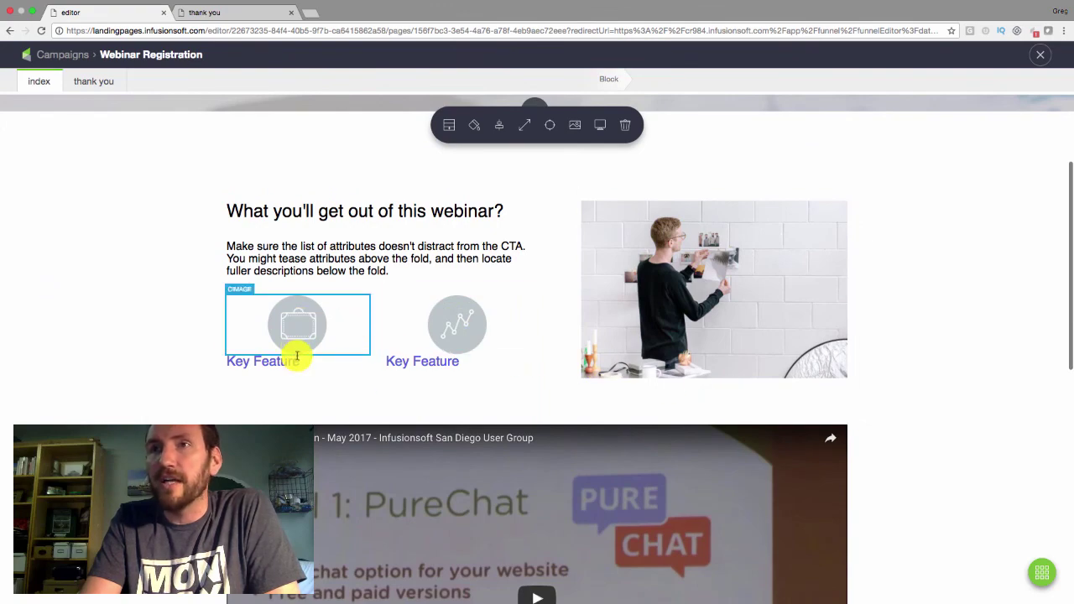
scroll(298, 361, "down", 3)
scroll(298, 361, "down", 5)
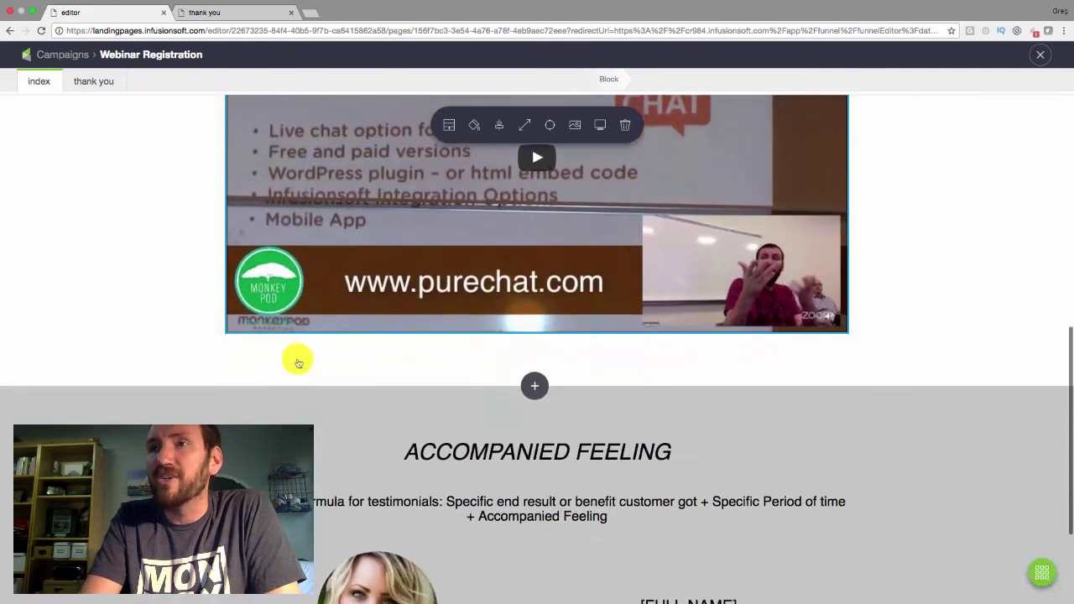
scroll(298, 361, "down", 3)
scroll(298, 361, "up", 15)
scroll(298, 361, "up", 2)
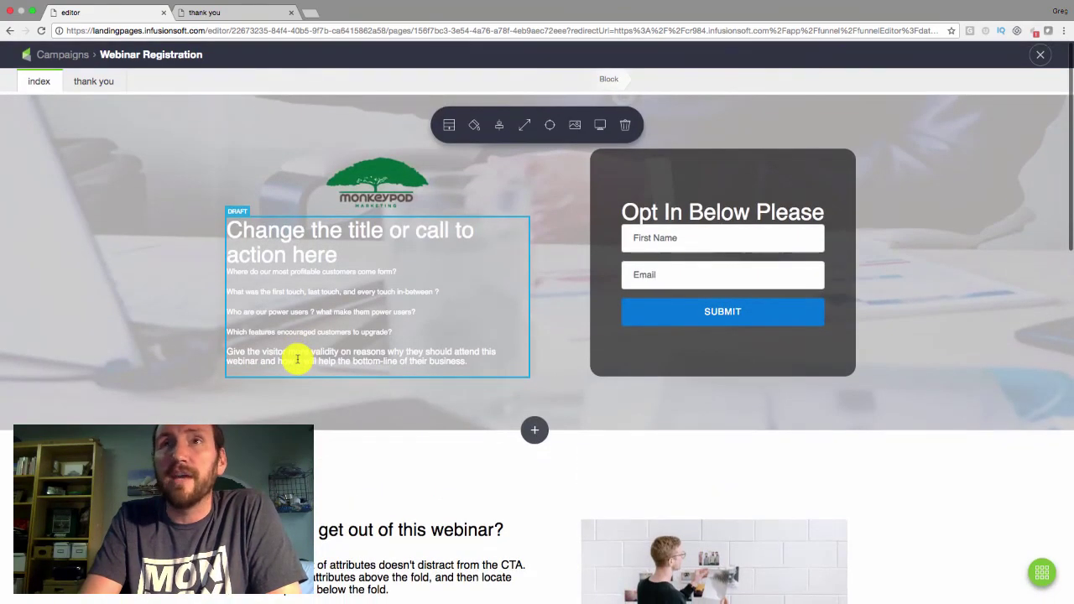